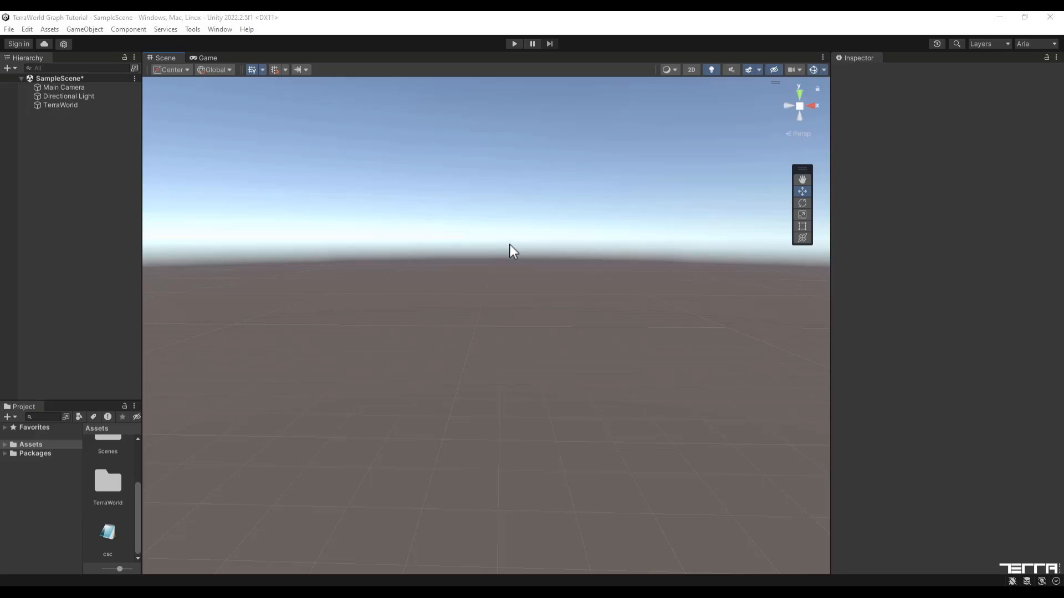
Open the TerraWorld Lite tool in the editor
left_click(192, 30)
mouse_move(194, 42)
left_click(277, 42)
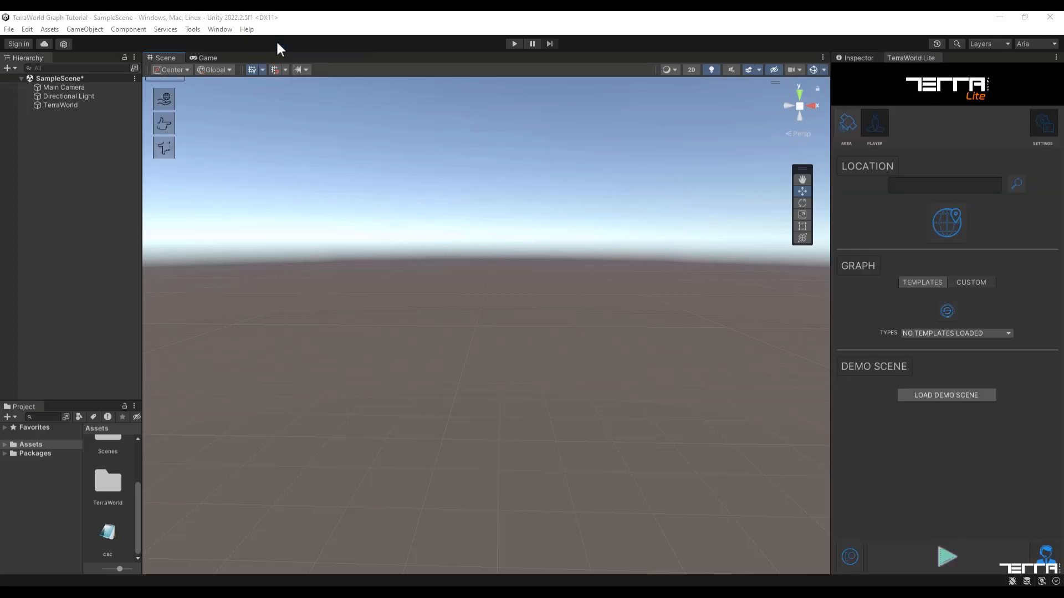
Search for the location Mont Blanc and open the first result on the interactive map
left_click(927, 187)
type("Mont Blanc")
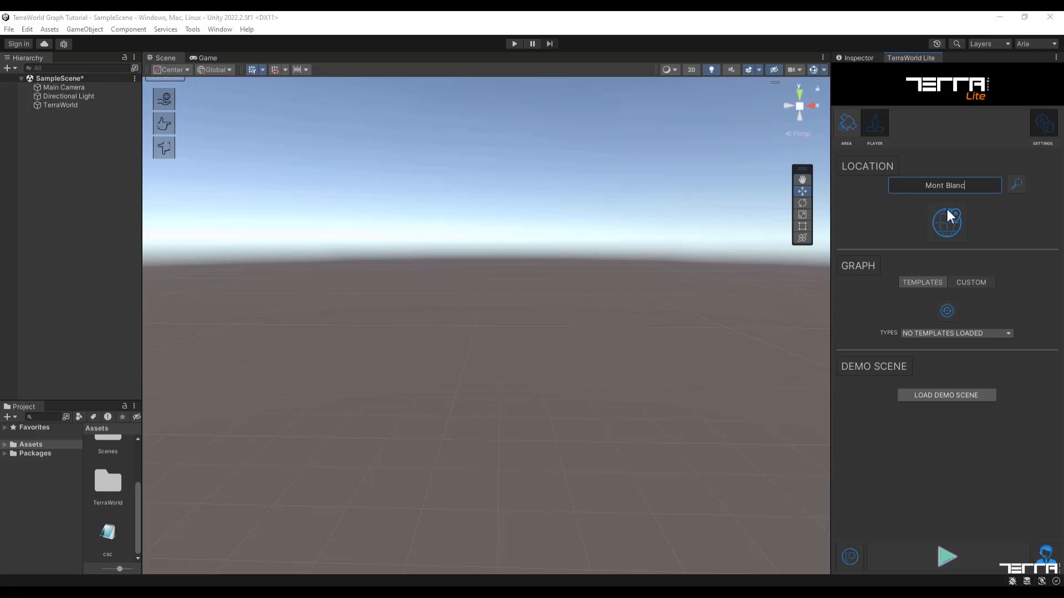
left_click(1016, 184)
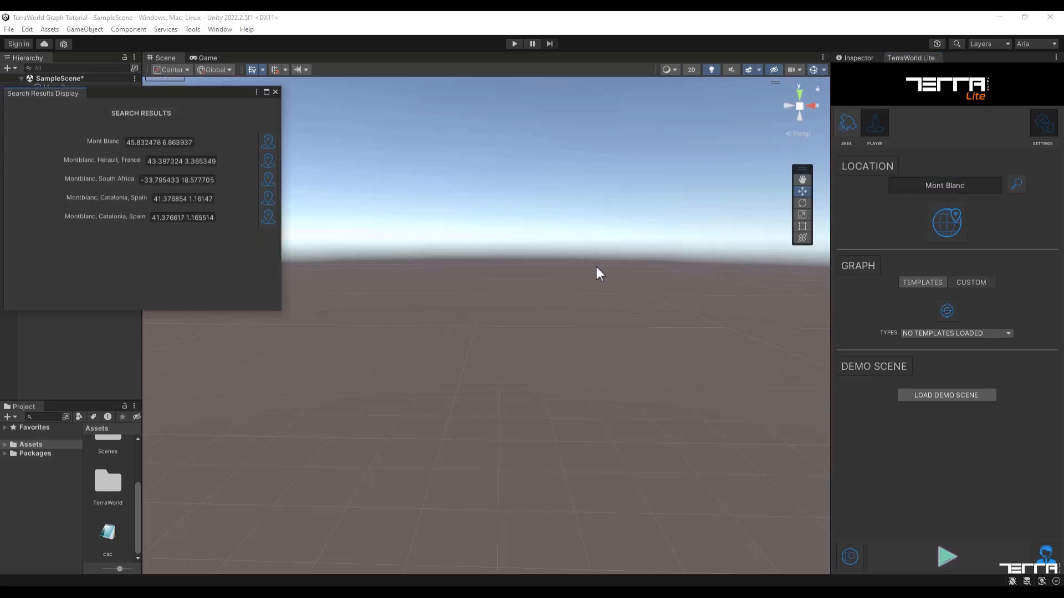
left_click_drag(109, 93, 447, 173)
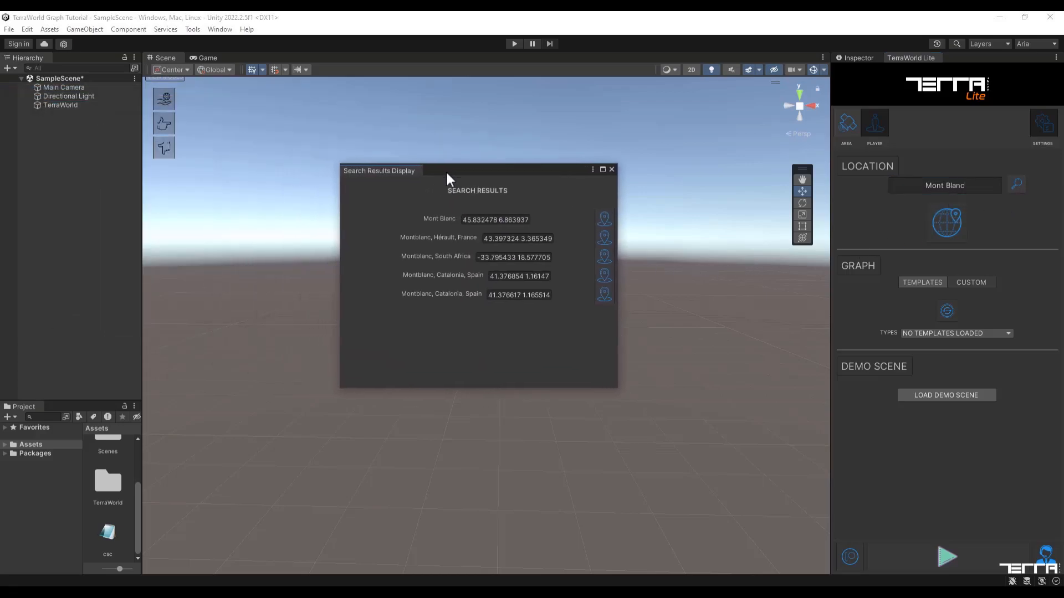
left_click(603, 219)
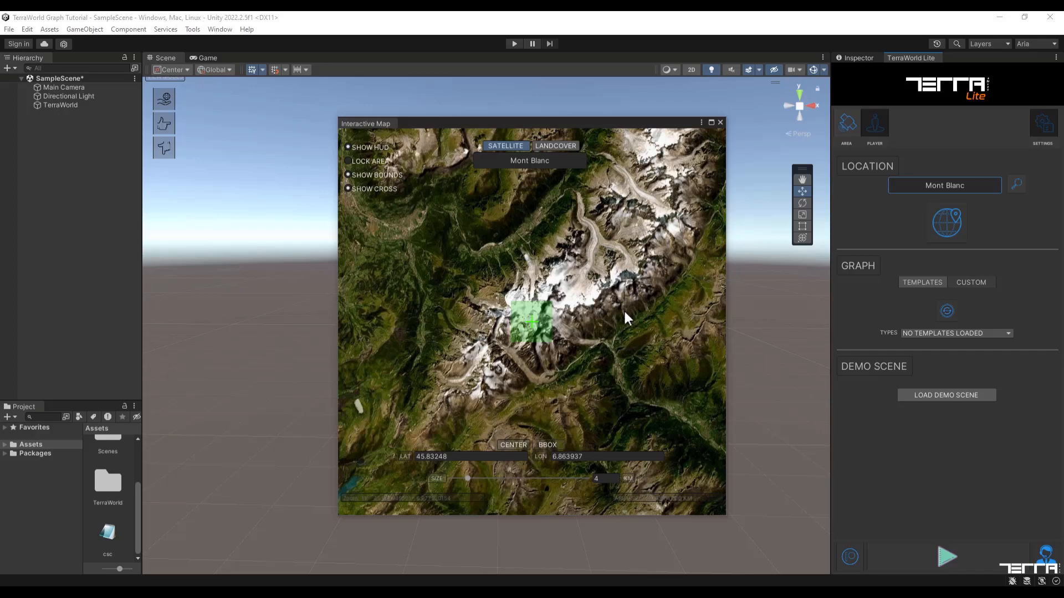
Move the map southeast of Mont Blanc to centre the area at about latitude 45.66, longitude 7.24
left_click_drag(652, 327, 603, 306)
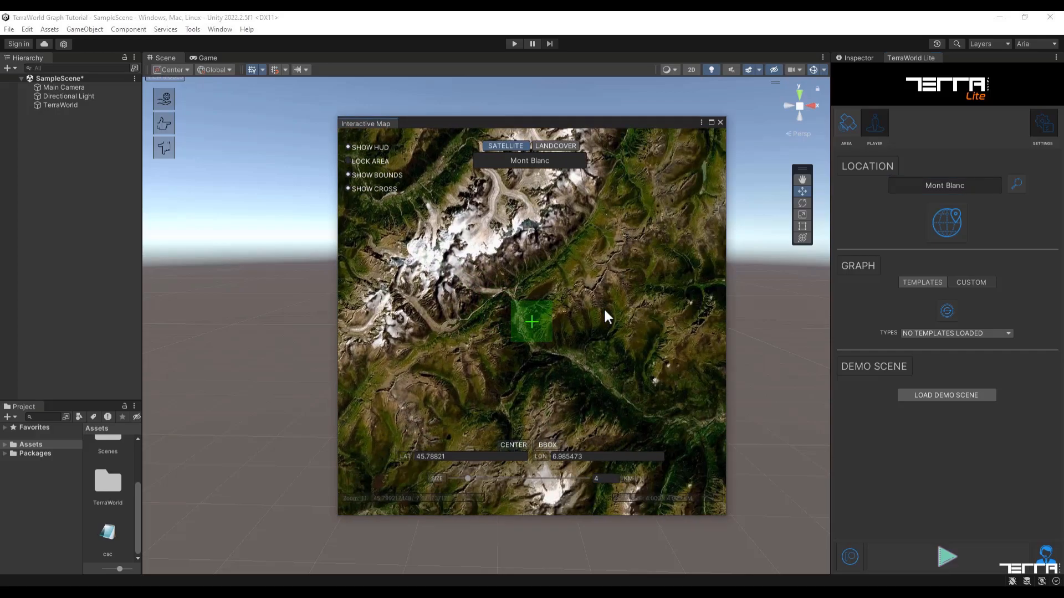
left_click_drag(665, 385, 520, 260)
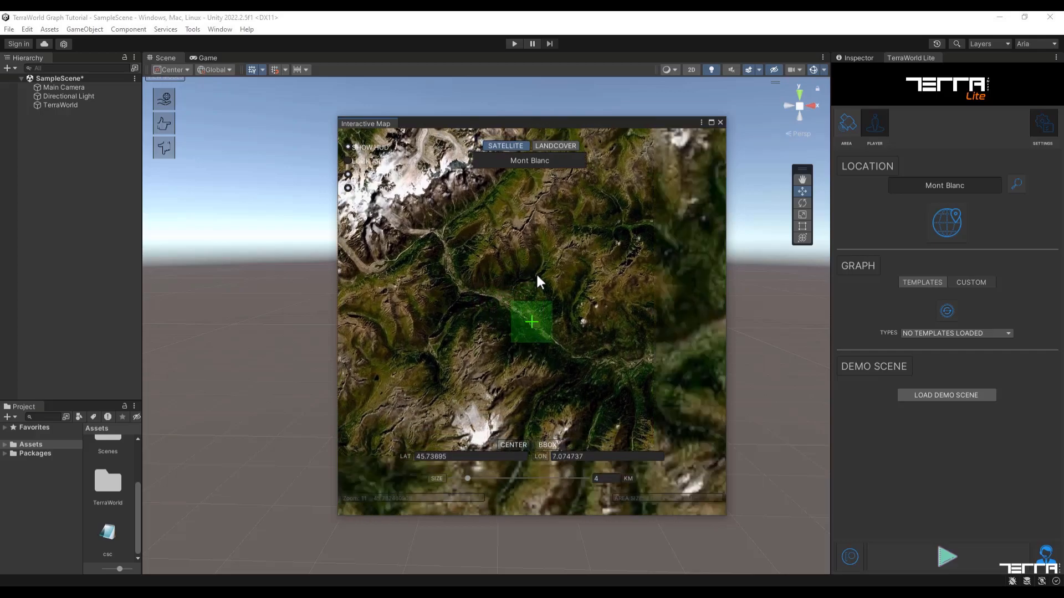
left_click_drag(681, 394, 496, 246)
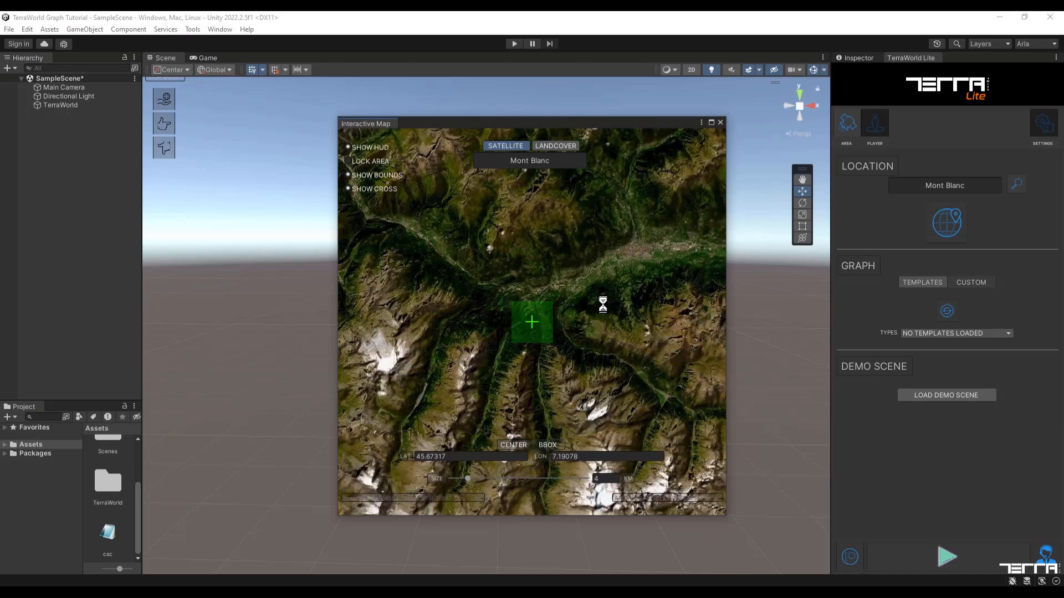
left_click_drag(622, 321, 560, 300)
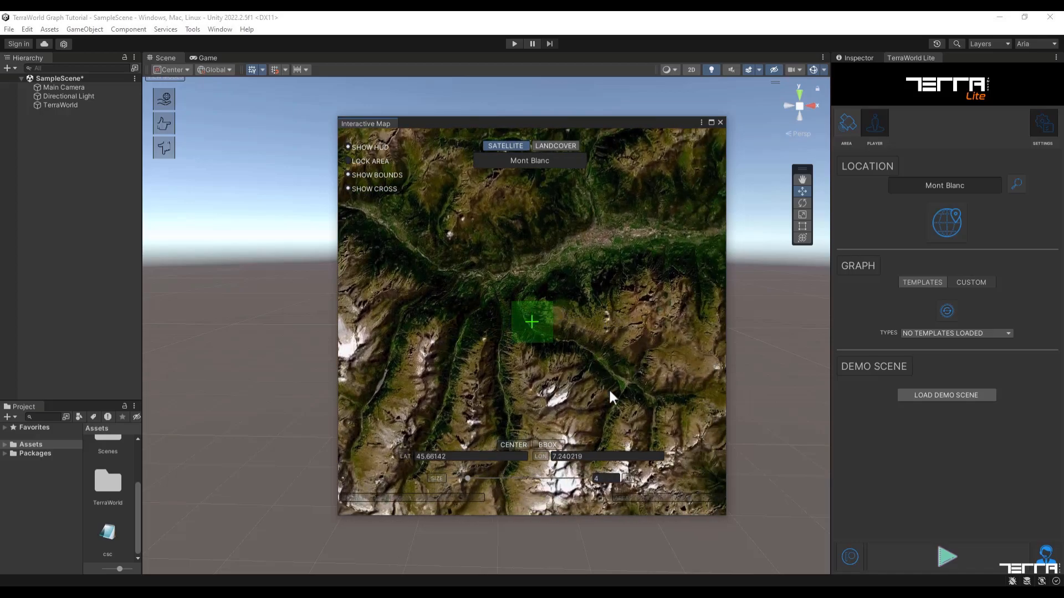
Try an area size of 8 km, set it back to 4 km, and close the interactive map
left_click(602, 479)
type("2")
key("BackSpace")
type("8")
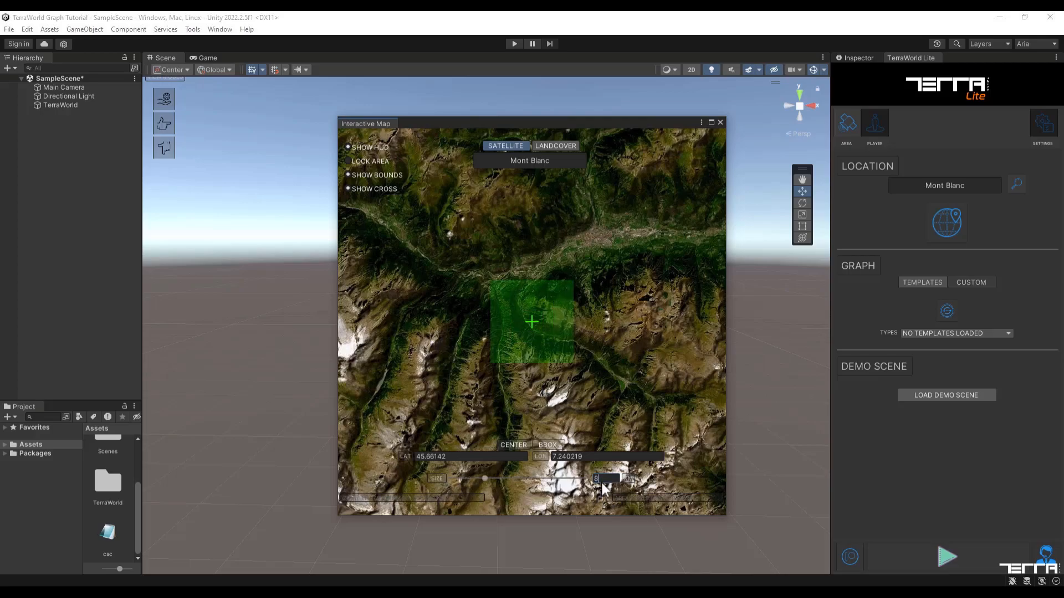
key("BackSpace")
type("4")
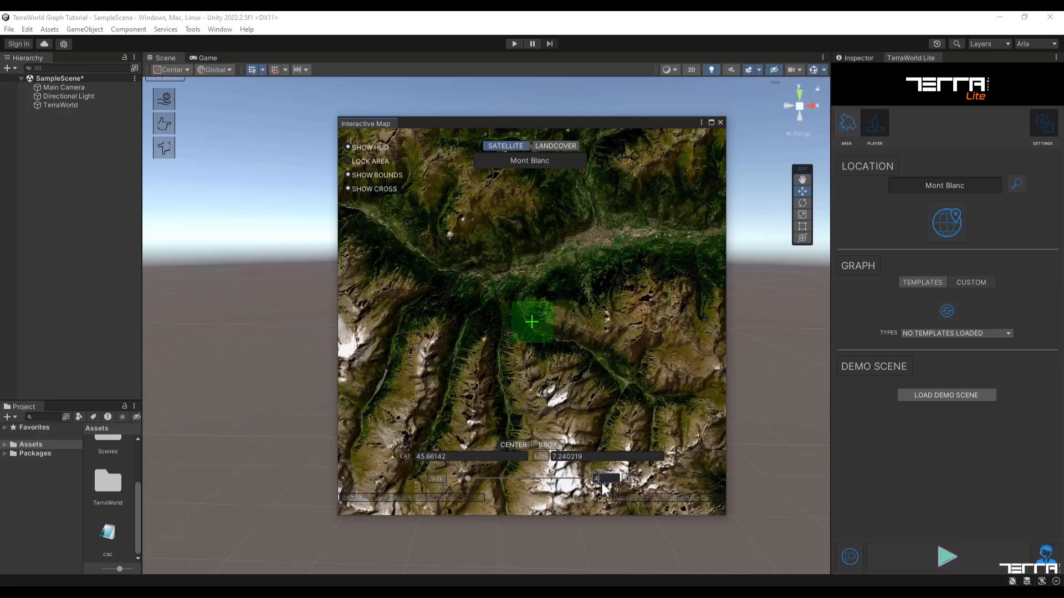
left_click(720, 123)
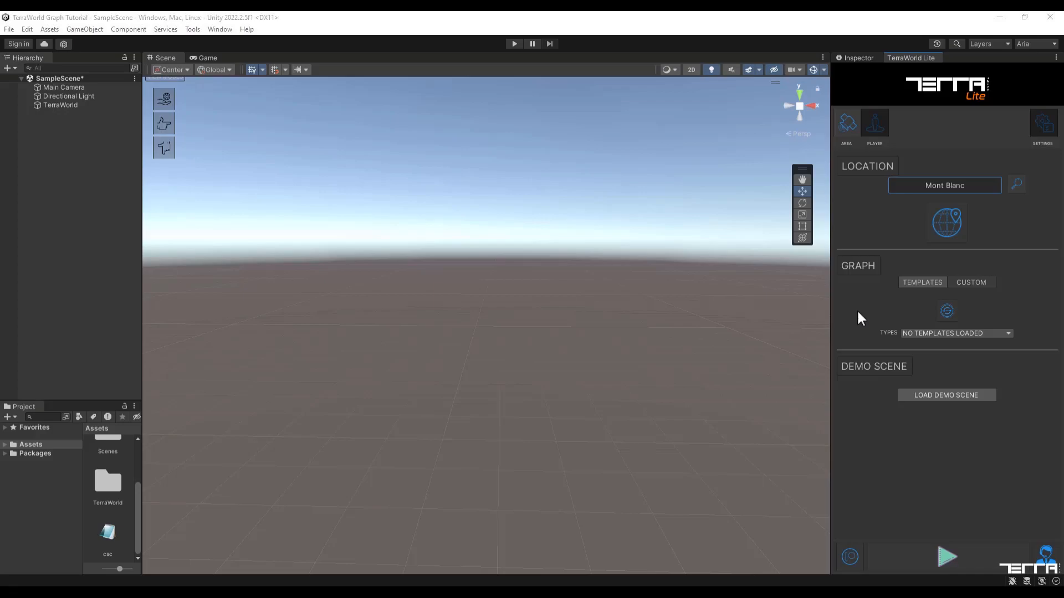
Show the graph templates of the Stylized type
left_click(907, 334)
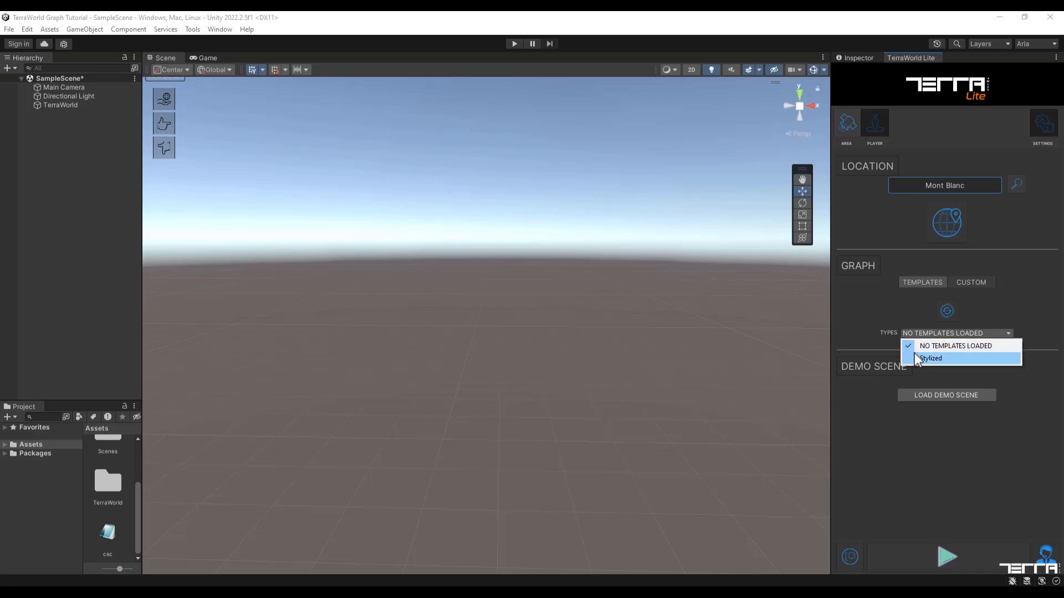
left_click(916, 358)
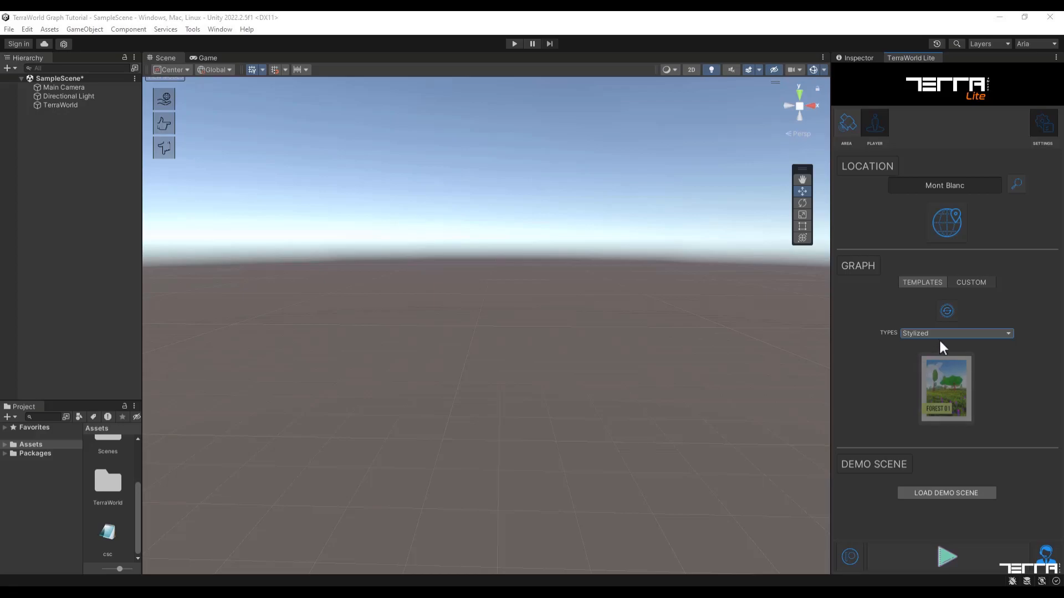
Switch to a custom graph, create a new graph, and open it for editing
left_click(965, 283)
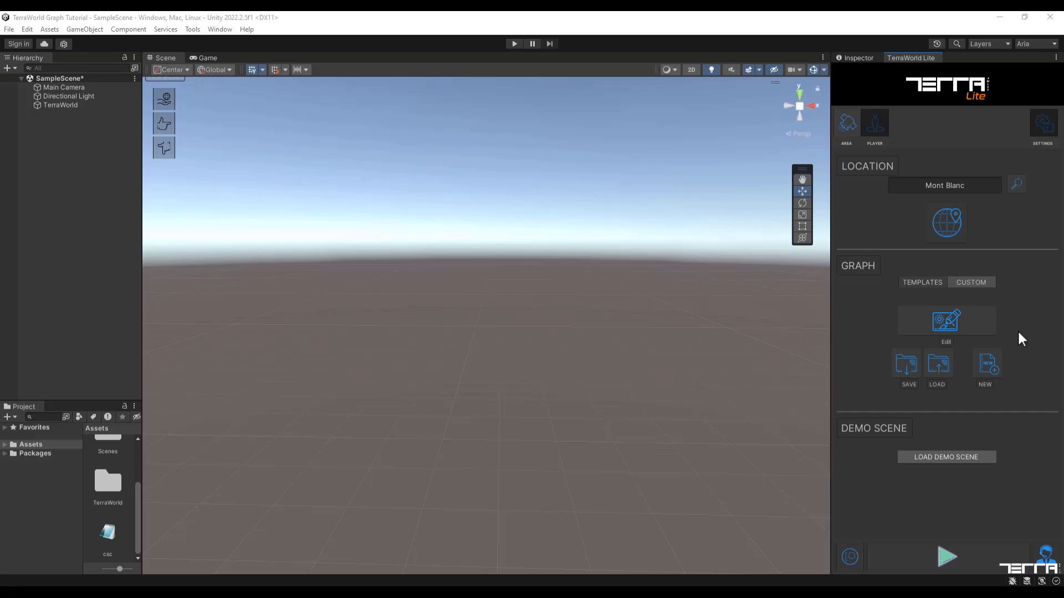
left_click(989, 363)
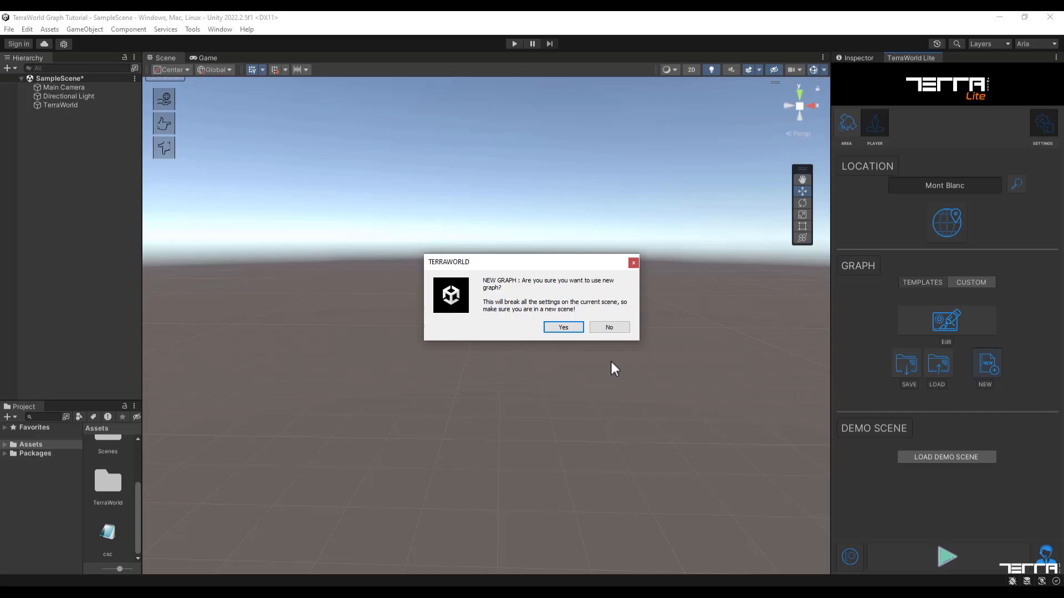
left_click(563, 328)
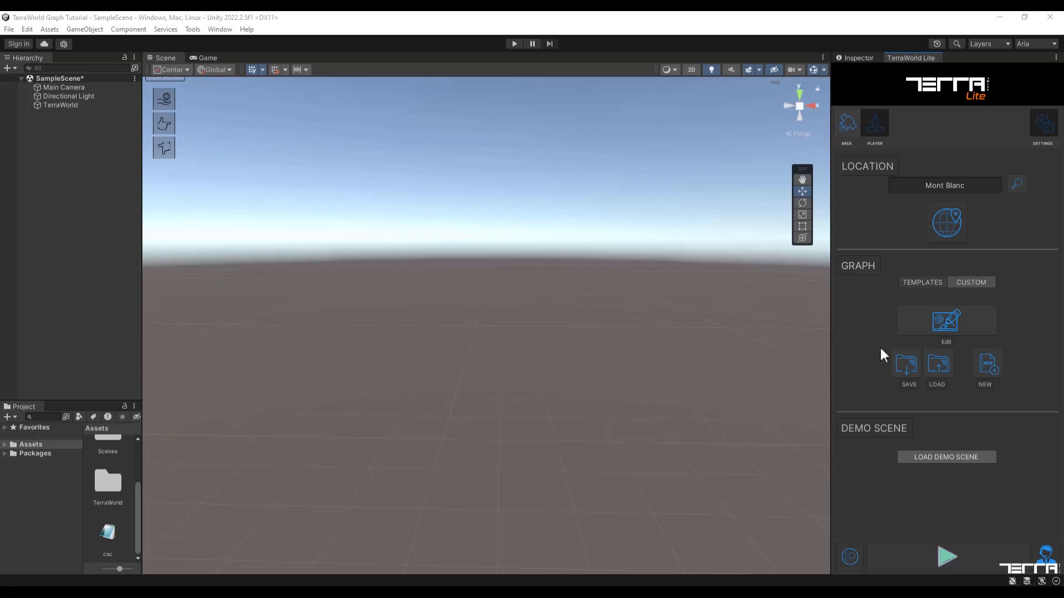
left_click(921, 328)
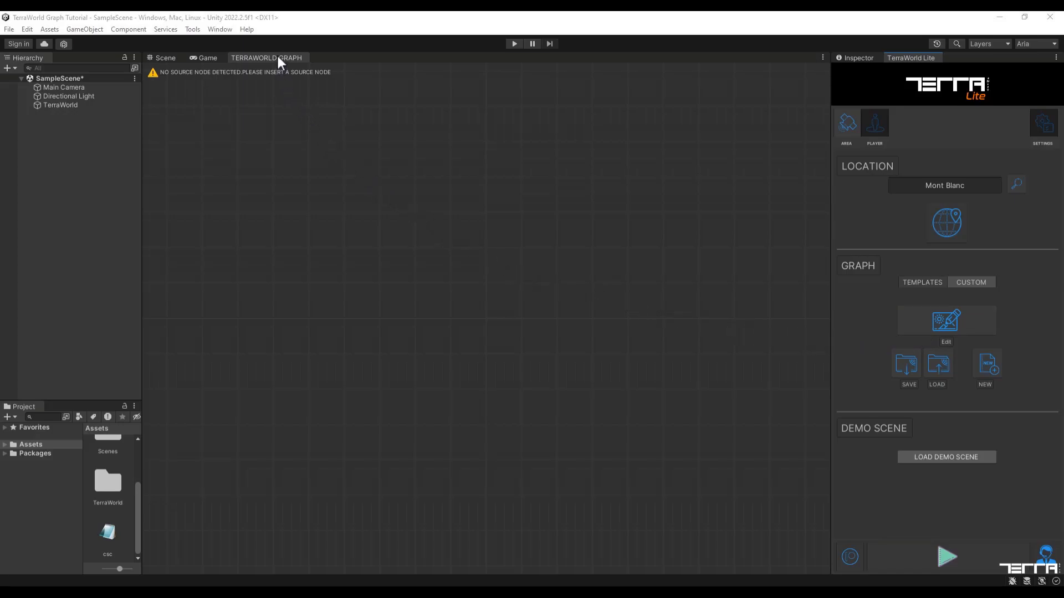
Dock the TerraWorld Graph window below the Scene view and enlarge its height
left_click_drag(278, 59, 297, 127)
left_click_drag(310, 243, 325, 437)
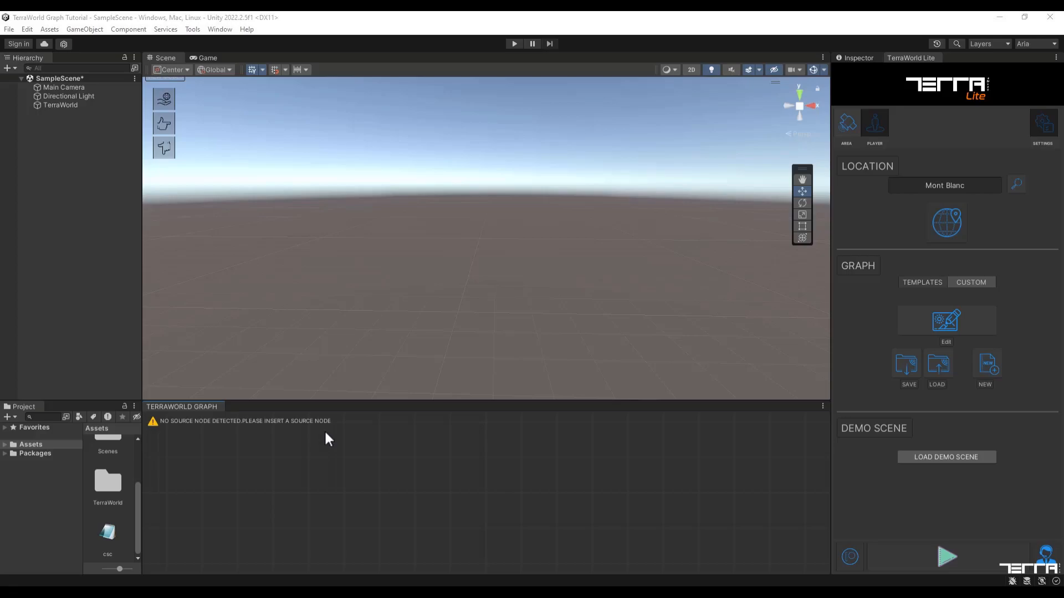
left_click_drag(342, 402, 359, 310)
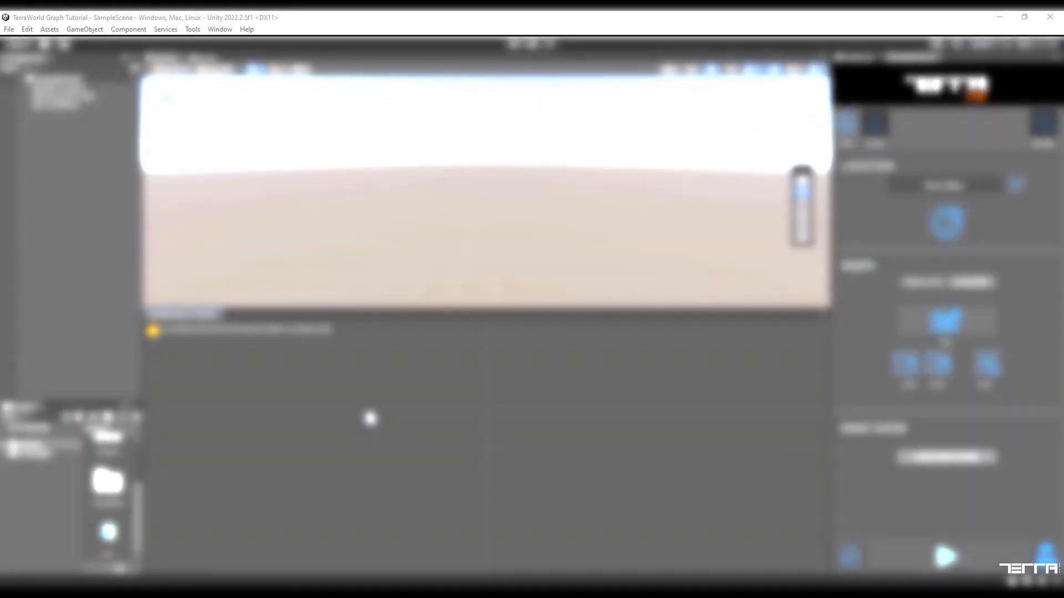
Add a Real World Source node to the empty graph
right_click(368, 412)
mouse_move(392, 417)
left_click(444, 417)
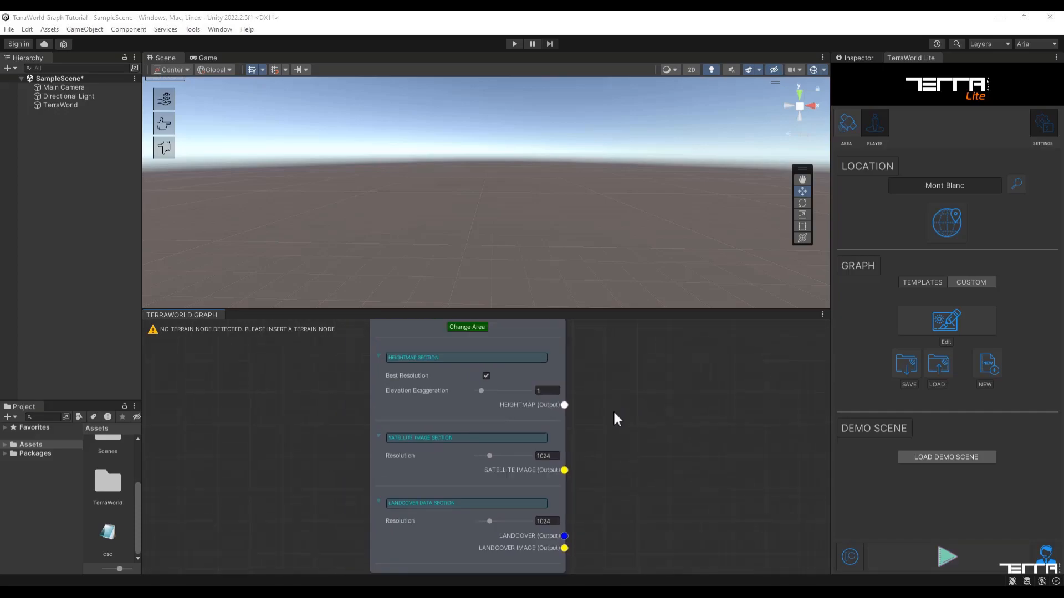
Add a Terrain generator node and place it to the right of the Real World Source node
scroll(613, 410, "down", 3)
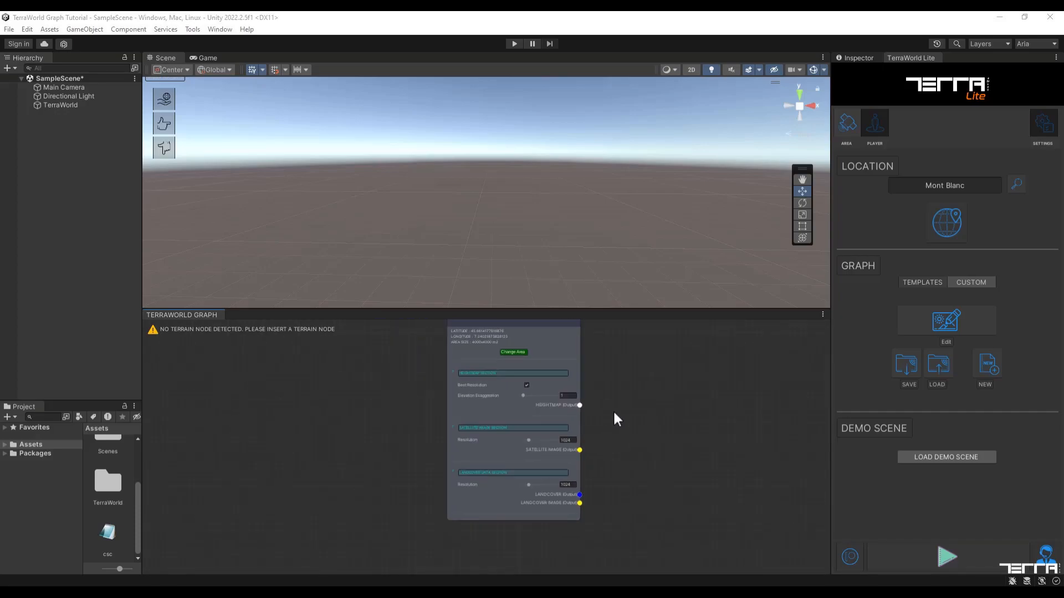
middle_click_drag(683, 397, 404, 439)
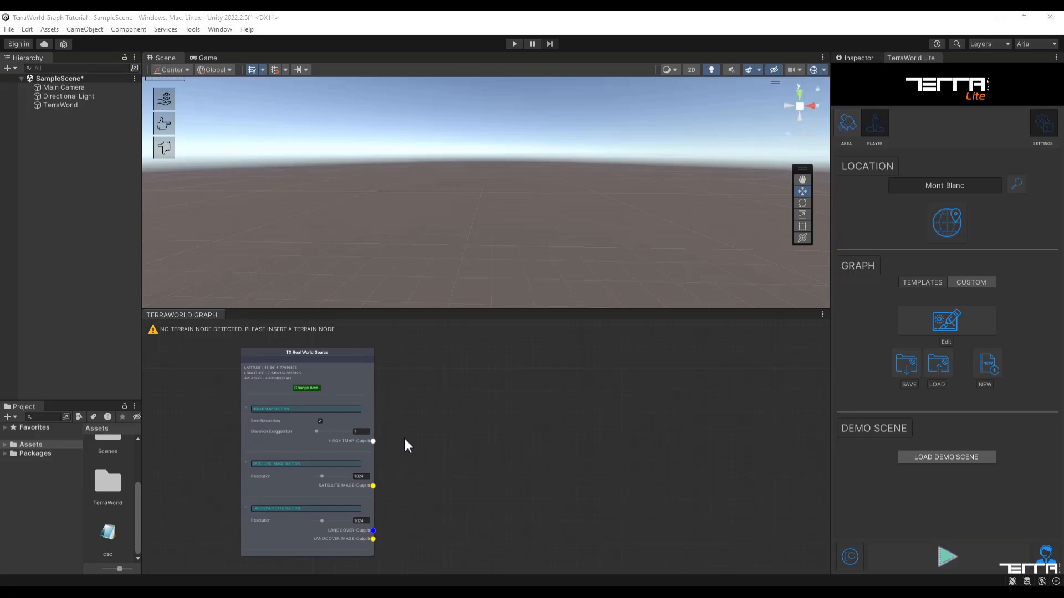
right_click(459, 401)
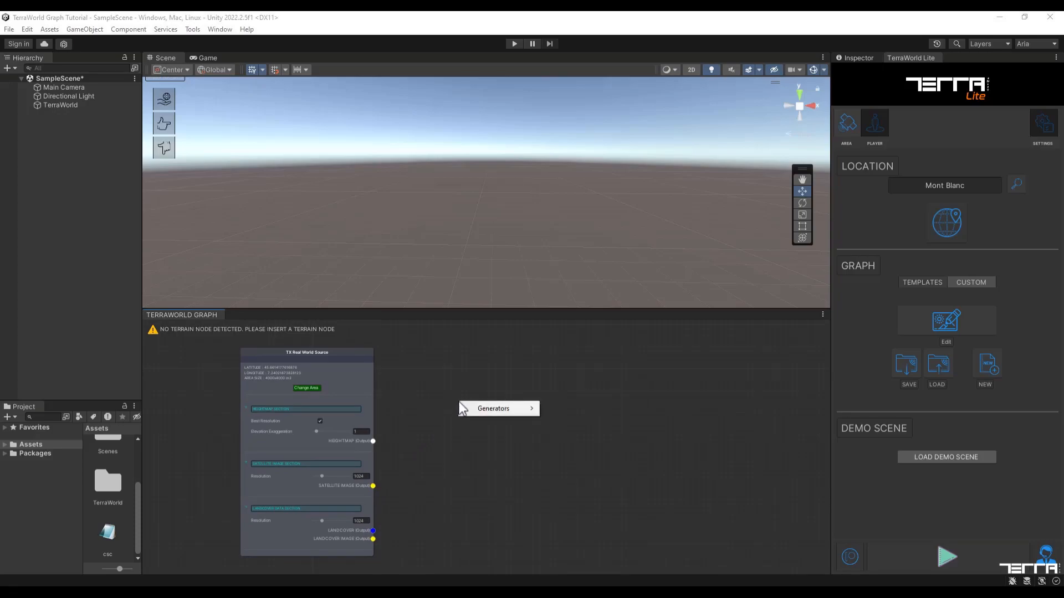
mouse_move(480, 412)
left_click(560, 407)
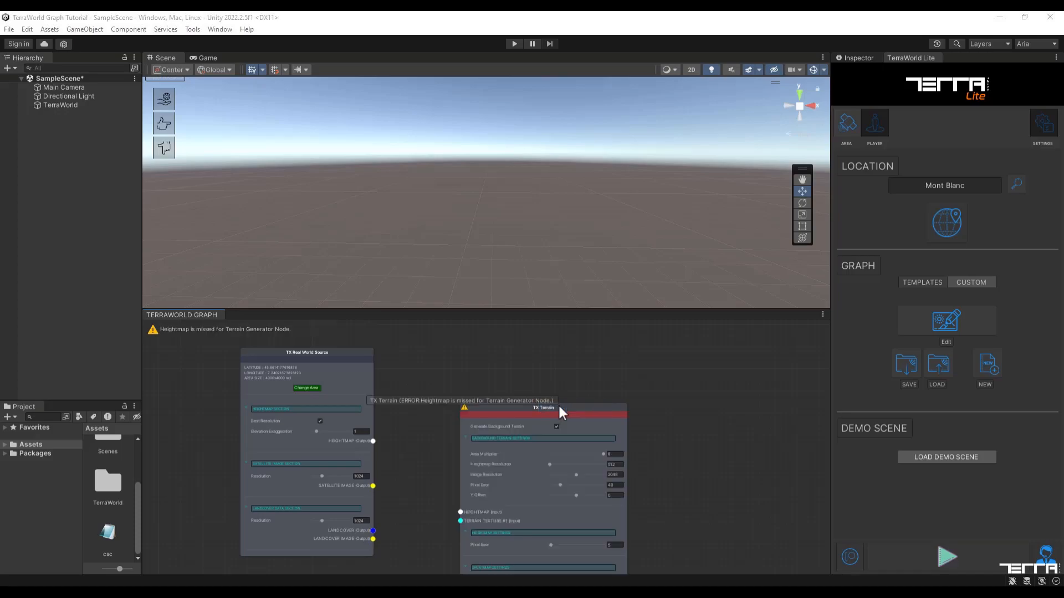
left_click_drag(558, 404, 658, 344)
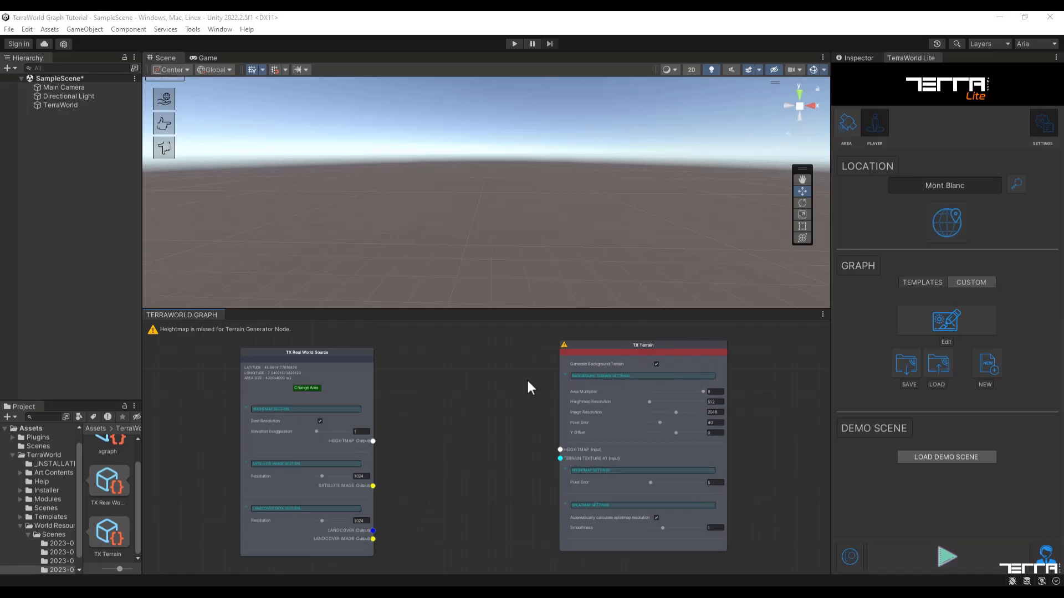
Turn off Generate Background Terrain on the TX Terrain node
scroll(527, 383, "up", 3)
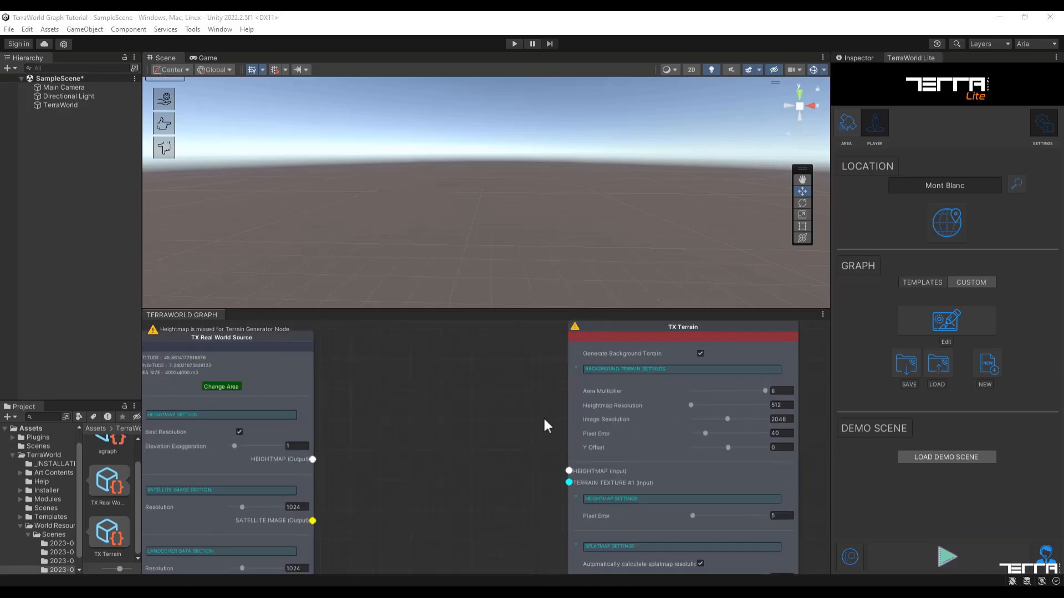
middle_click_drag(527, 379, 484, 410)
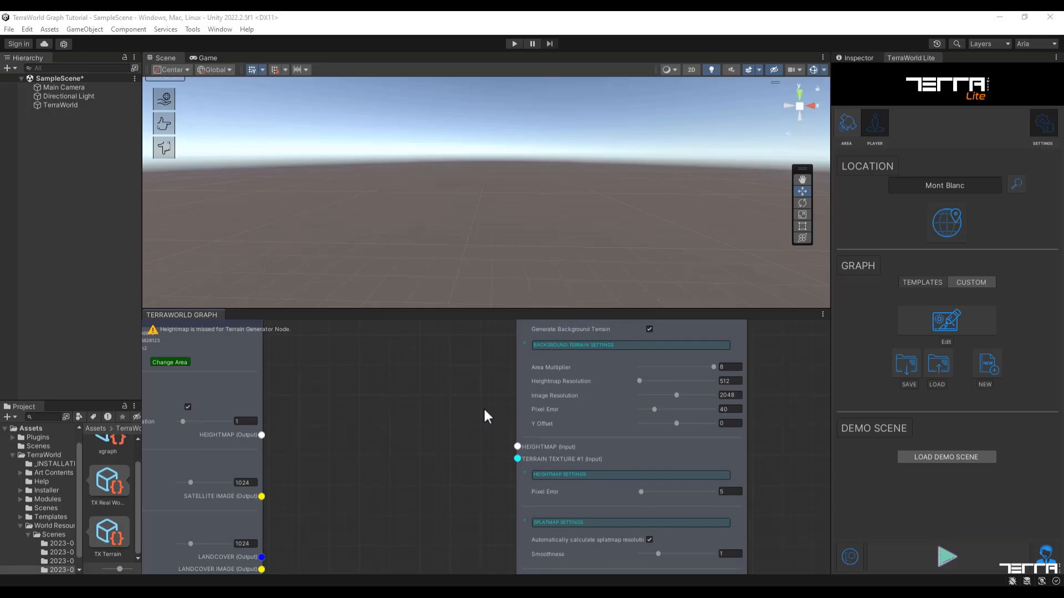
middle_click_drag(517, 380, 429, 425)
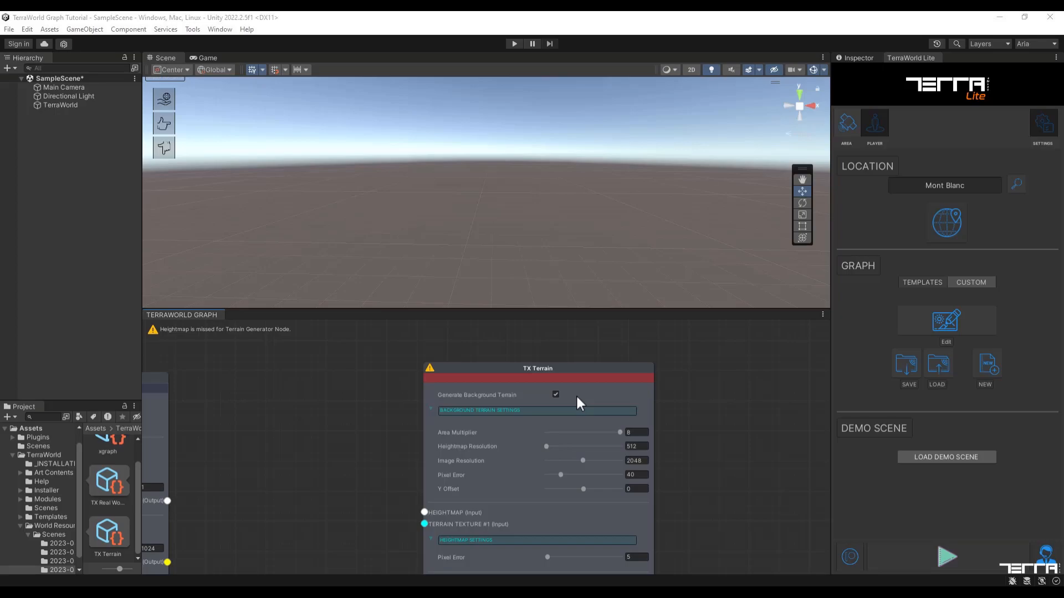
left_click(555, 394)
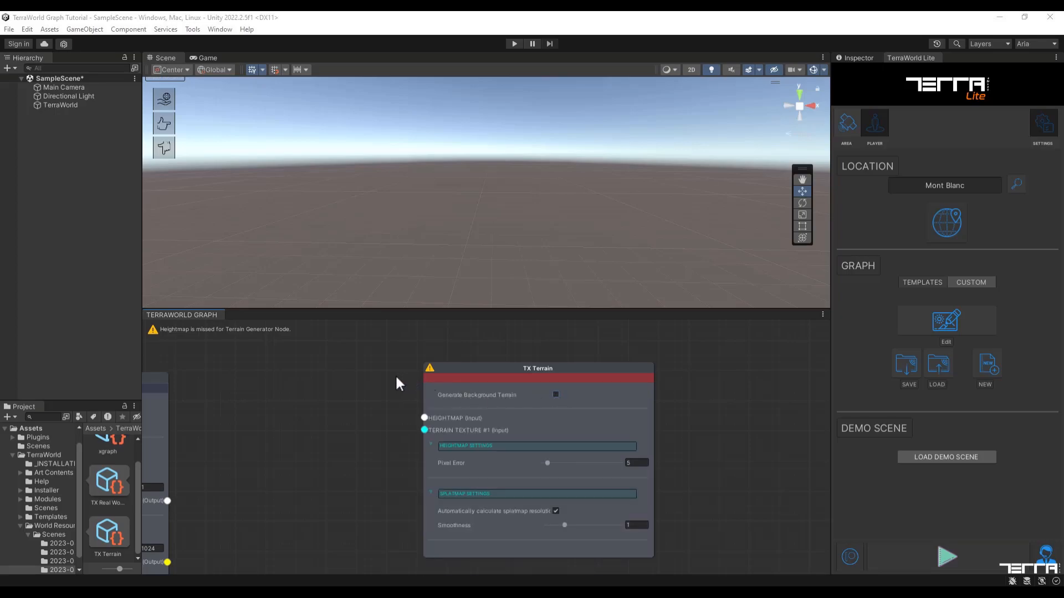
Move the TX Terrain node farther right to leave more space beside the Real World Source node
scroll(382, 377, "down", 4)
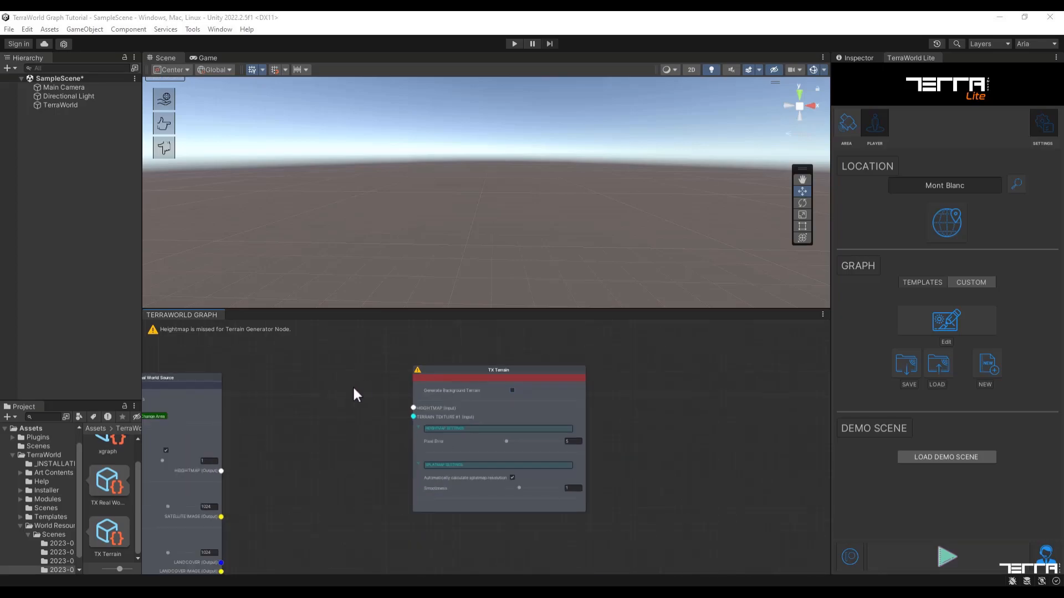
middle_click_drag(386, 398, 458, 373)
left_click_drag(605, 356, 702, 348)
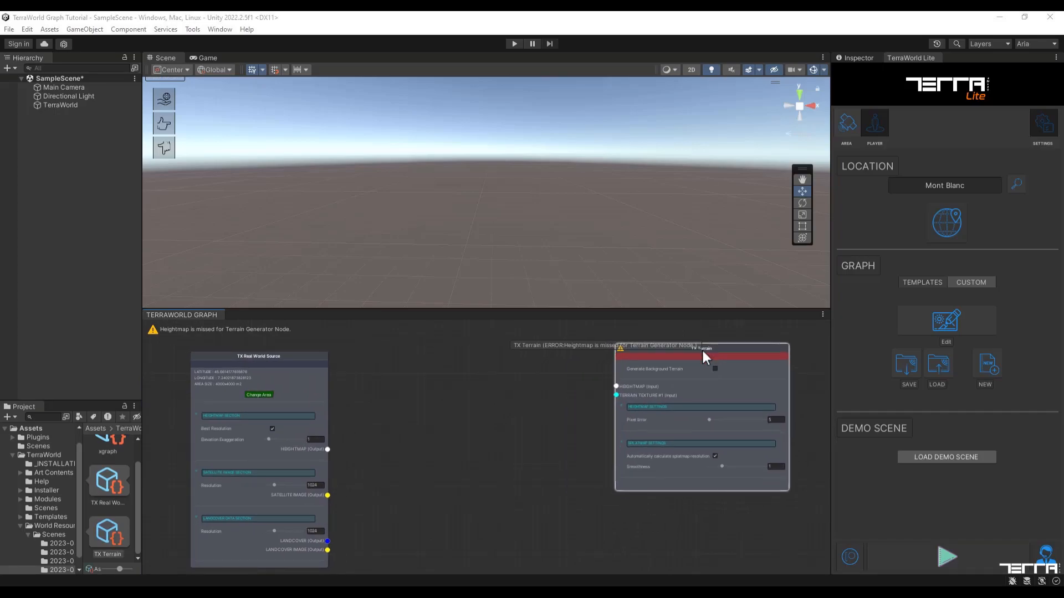
left_click(573, 370)
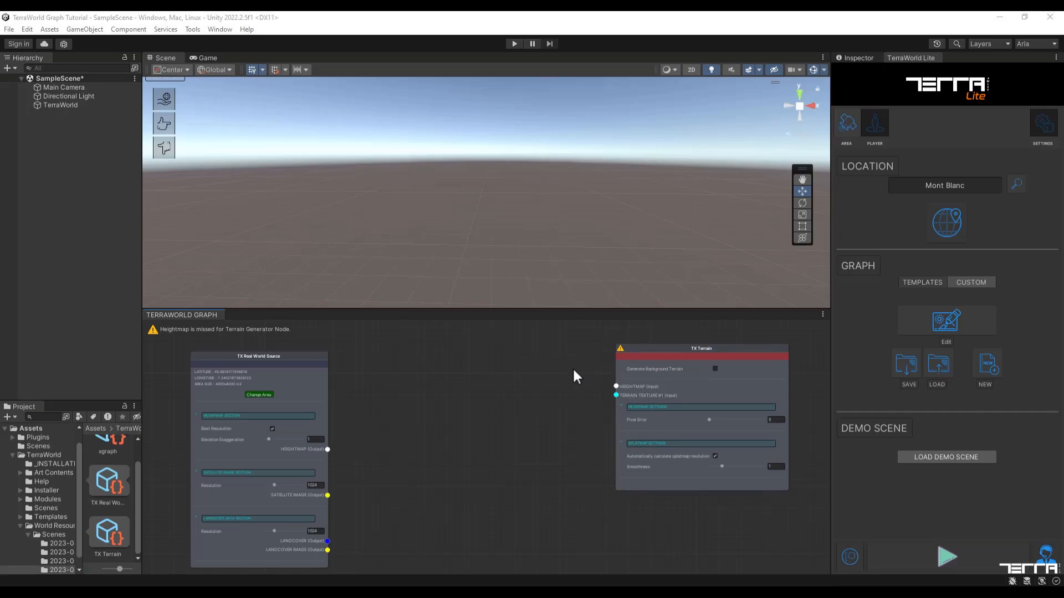
Add a Smoothen Terrain heightmap process node between the Real World Source and TX Terrain nodes
right_click(358, 365)
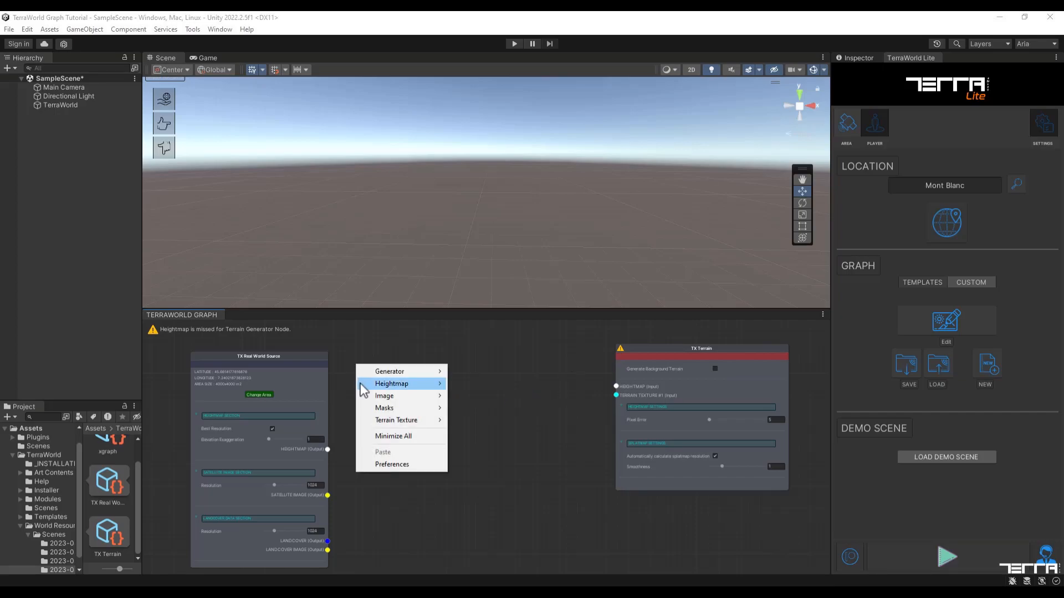
mouse_move(363, 390)
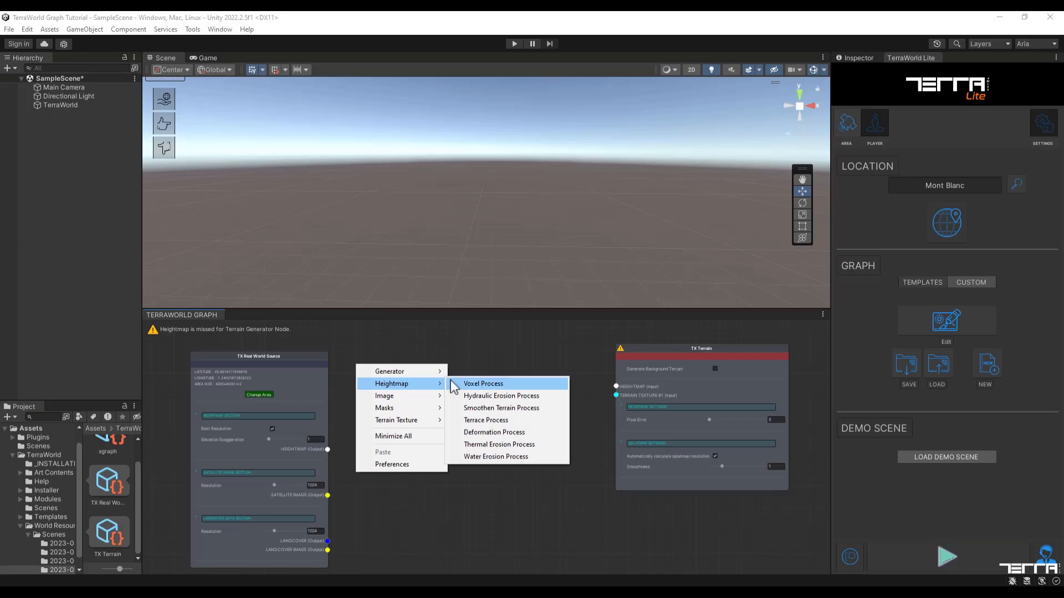
left_click(482, 410)
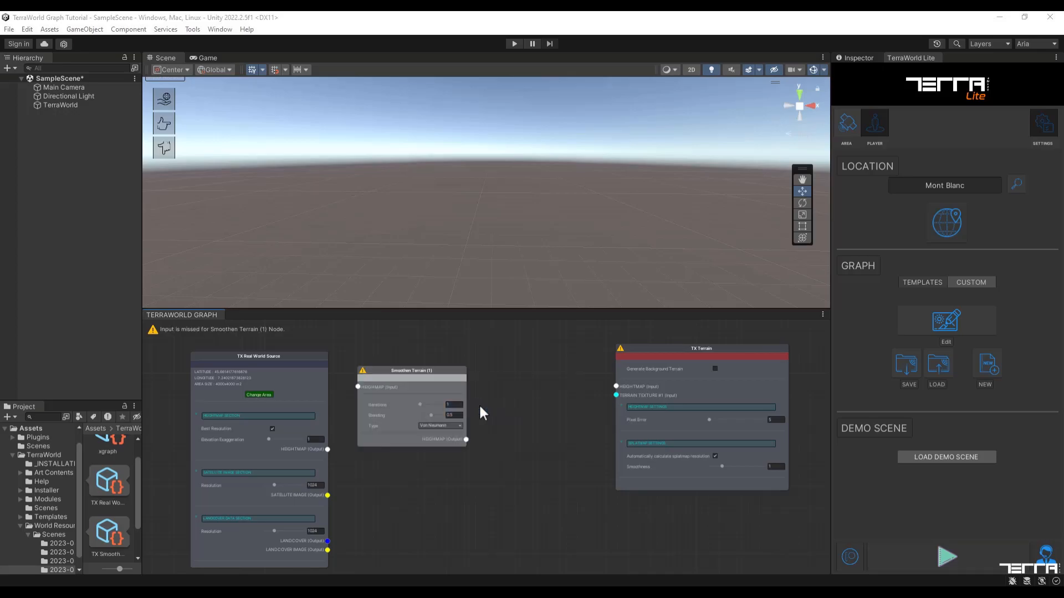
Set the Smoothen Terrain iterations to 2 and connect the Real World Source heightmap output to its input
scroll(404, 454, "up", 4)
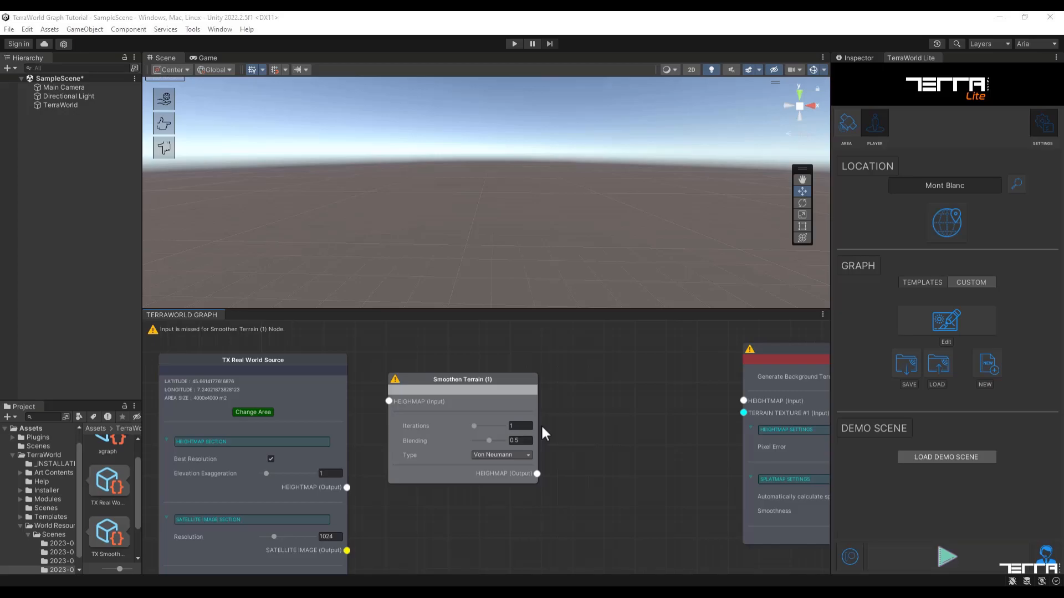
type("2")
key("Return")
left_click_drag(344, 489, 356, 489)
left_click_drag(371, 449, 389, 402)
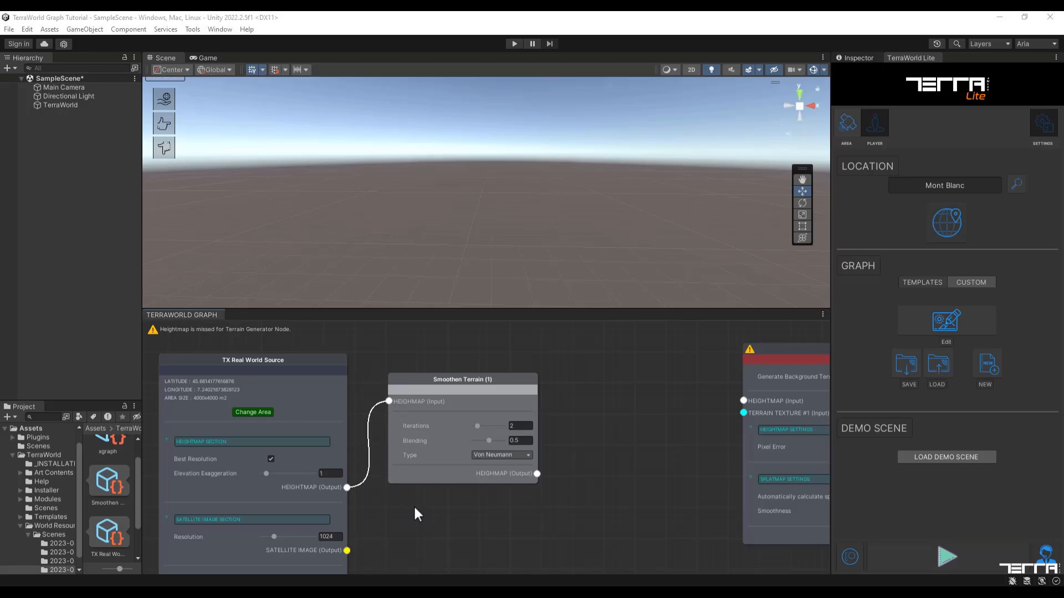
Move the TX Terrain node farther right to make room beside the Smoothen Terrain node
scroll(650, 424, "down", 3)
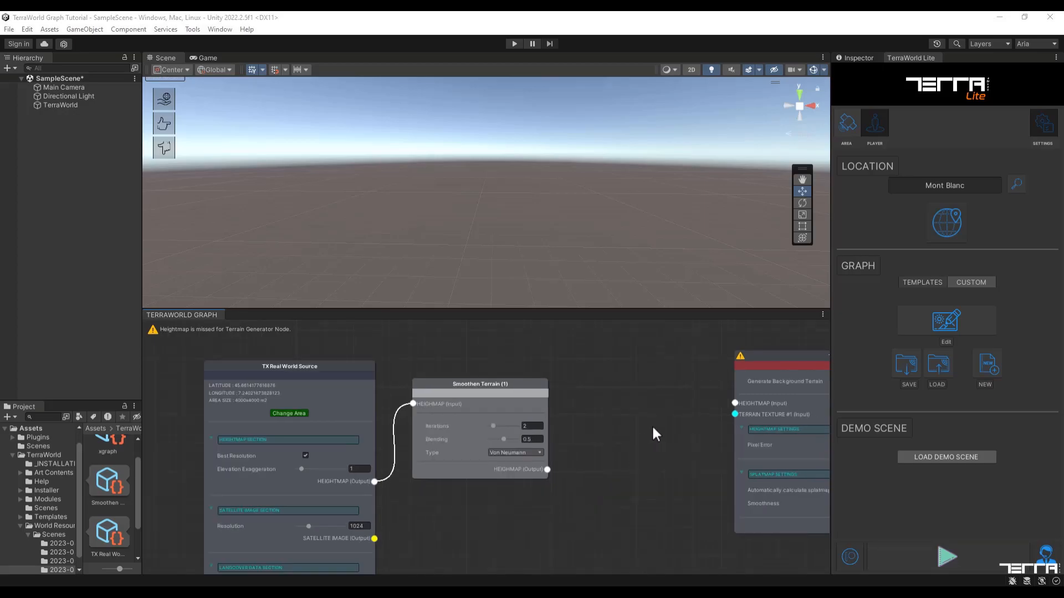
middle_click_drag(652, 425, 544, 396)
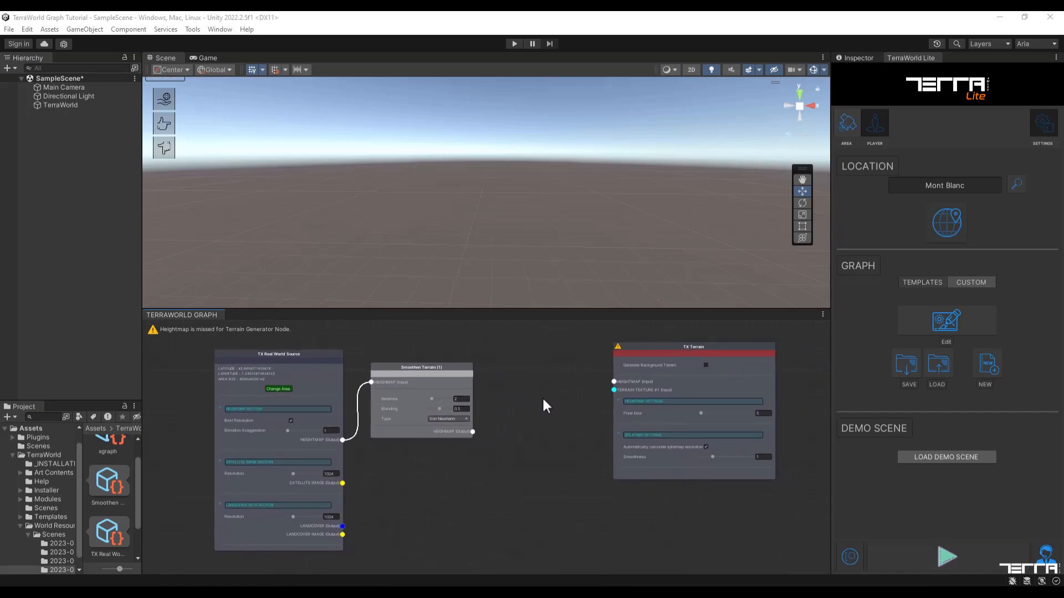
left_click(656, 348)
left_click_drag(657, 351, 717, 355)
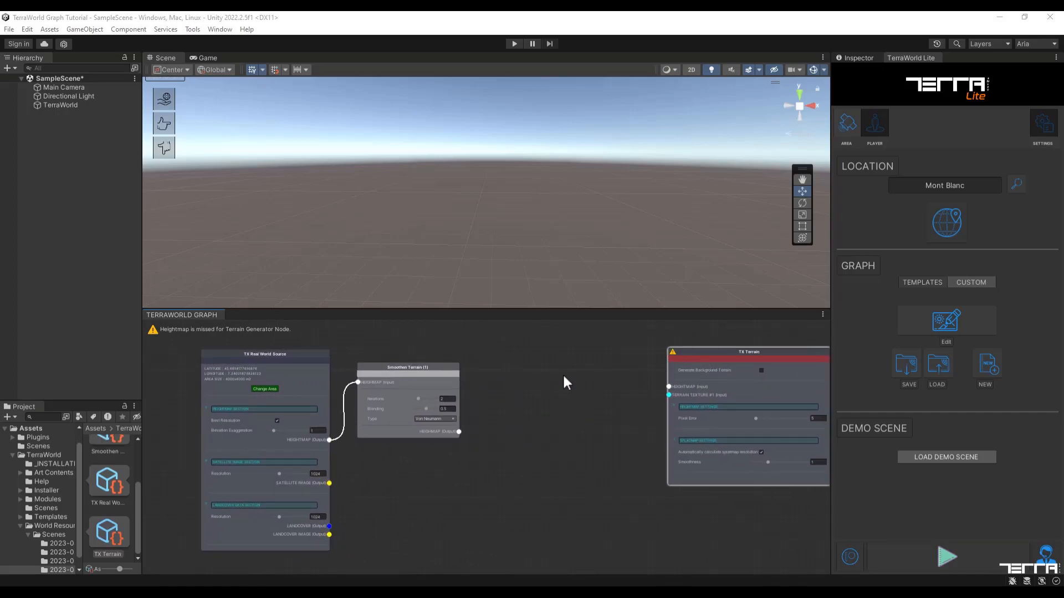
Add a Terrace Process heightmap node between Smoothen Terrain and TX Terrain and align it with its neighbours
right_click(505, 387)
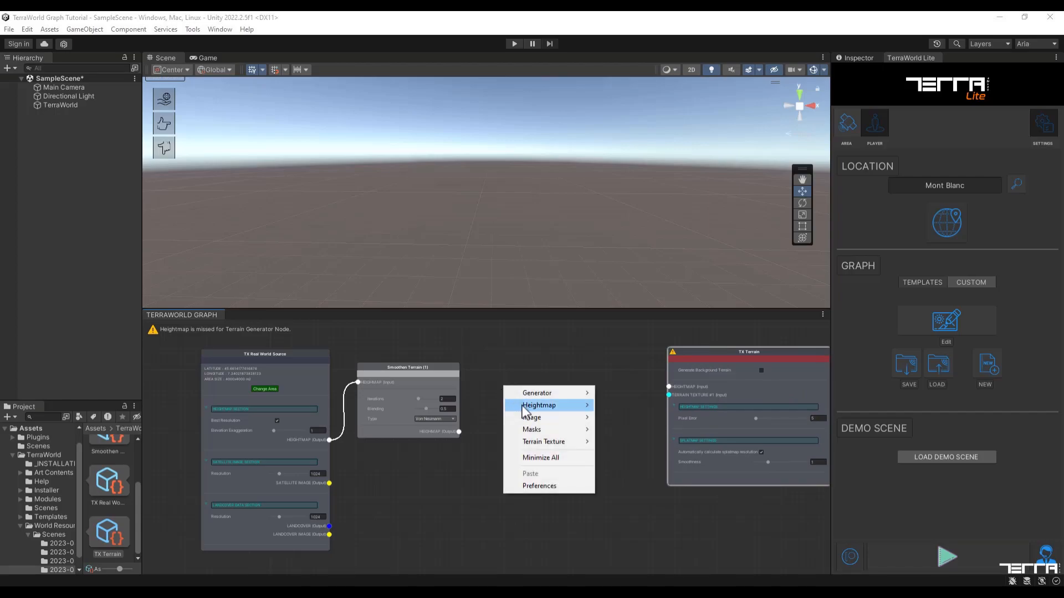
mouse_move(523, 409)
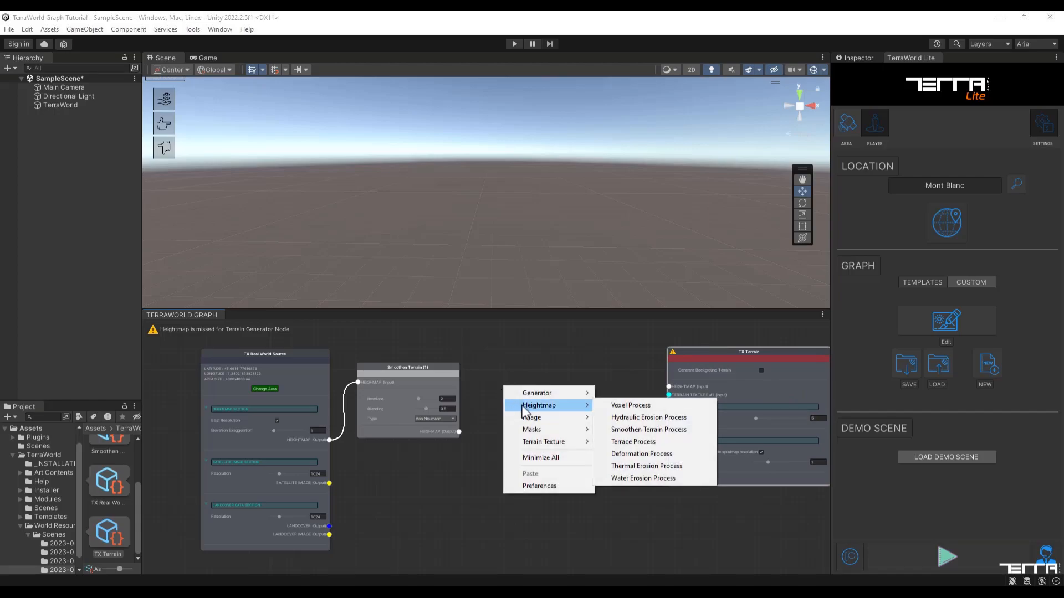
left_click(623, 442)
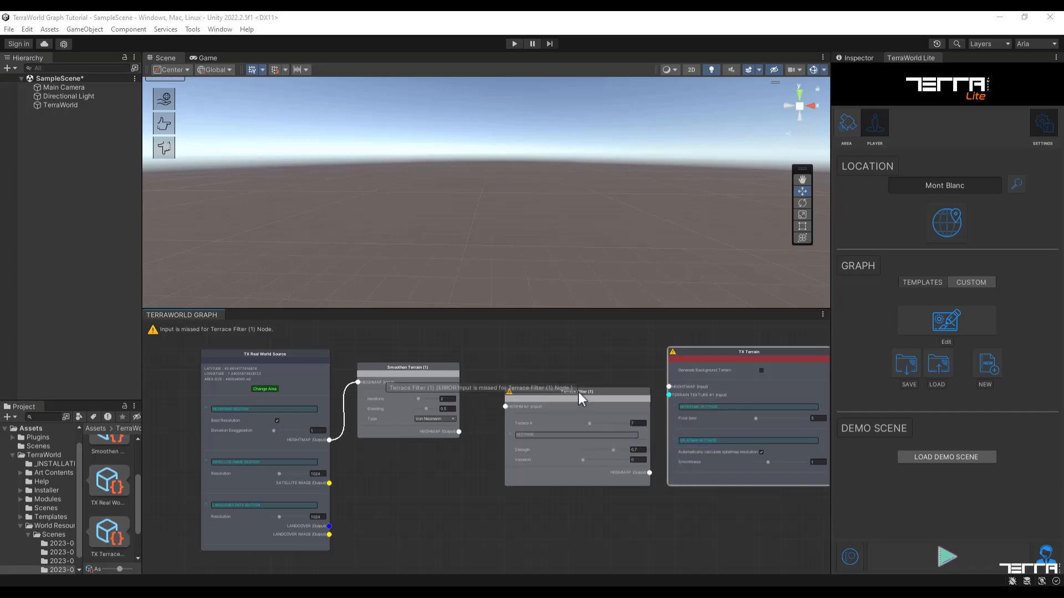
left_click(577, 378)
left_click_drag(577, 378, 572, 370)
left_click(483, 437)
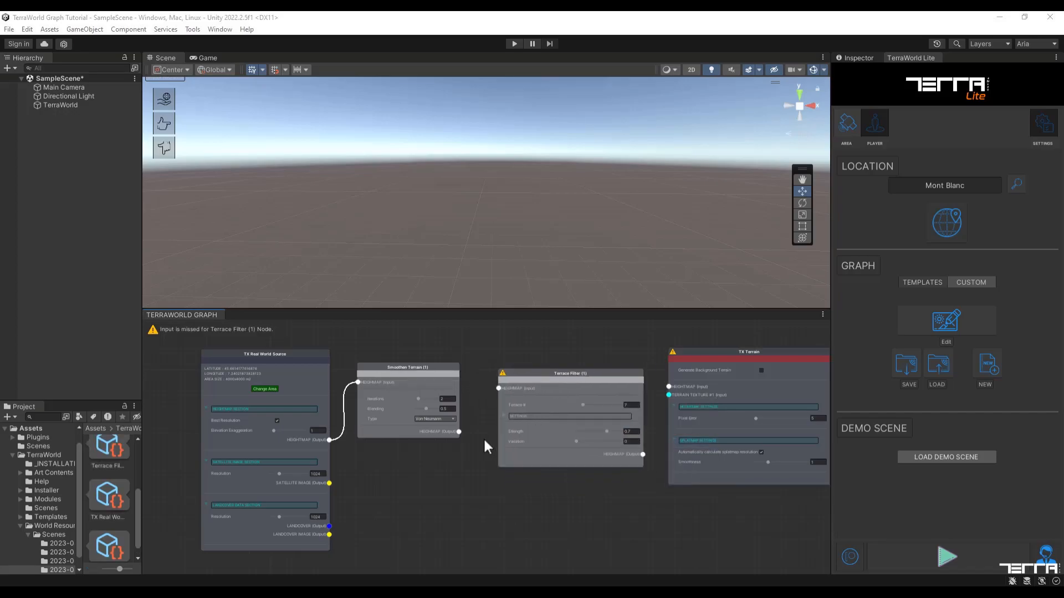
Expand the Terrace Filter's Settings and Advanced sections to examine the terrace points and vertical range
scroll(556, 430, "up", 3)
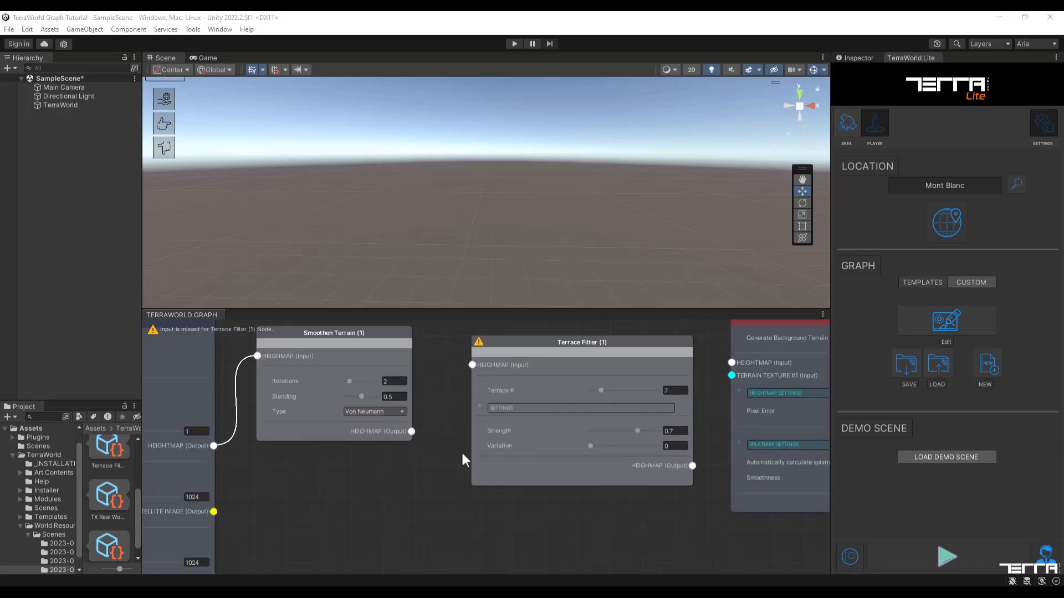
left_click(480, 408)
middle_click_drag(433, 526, 438, 445)
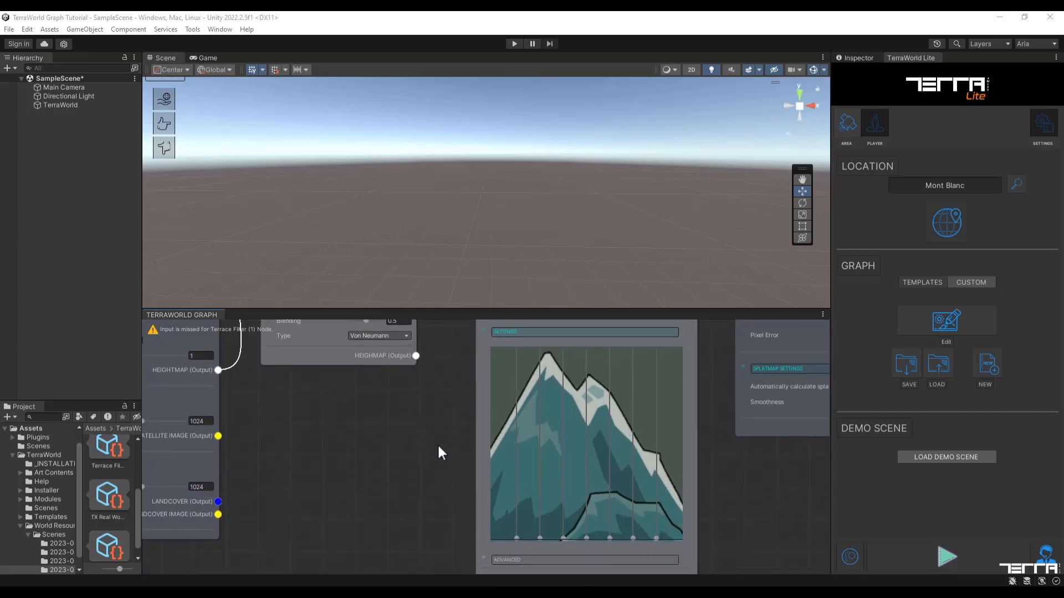
scroll(436, 446, "down", 3)
left_click(471, 530)
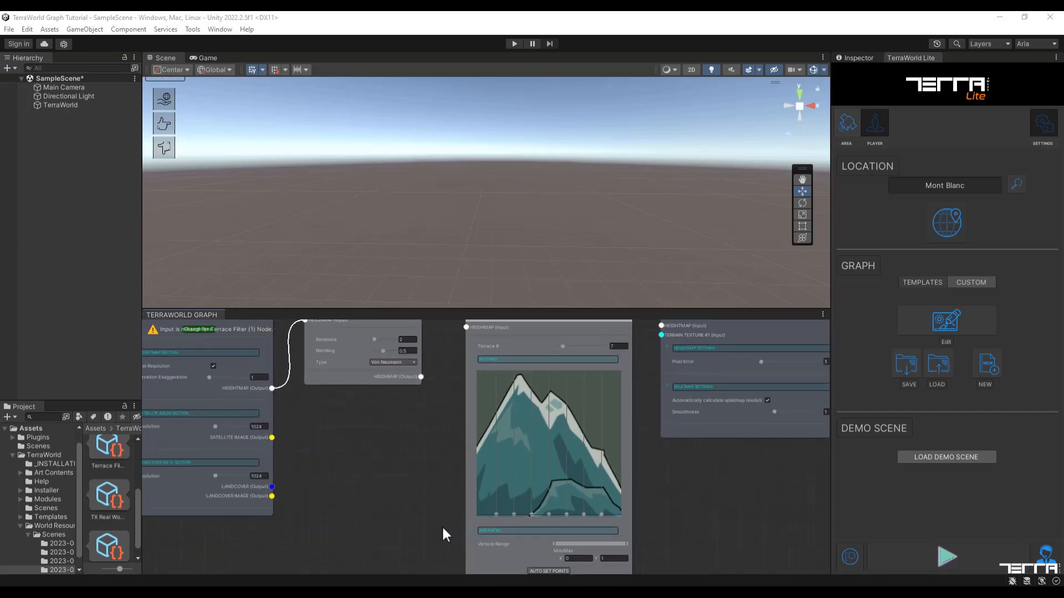
middle_click_drag(441, 527, 442, 517)
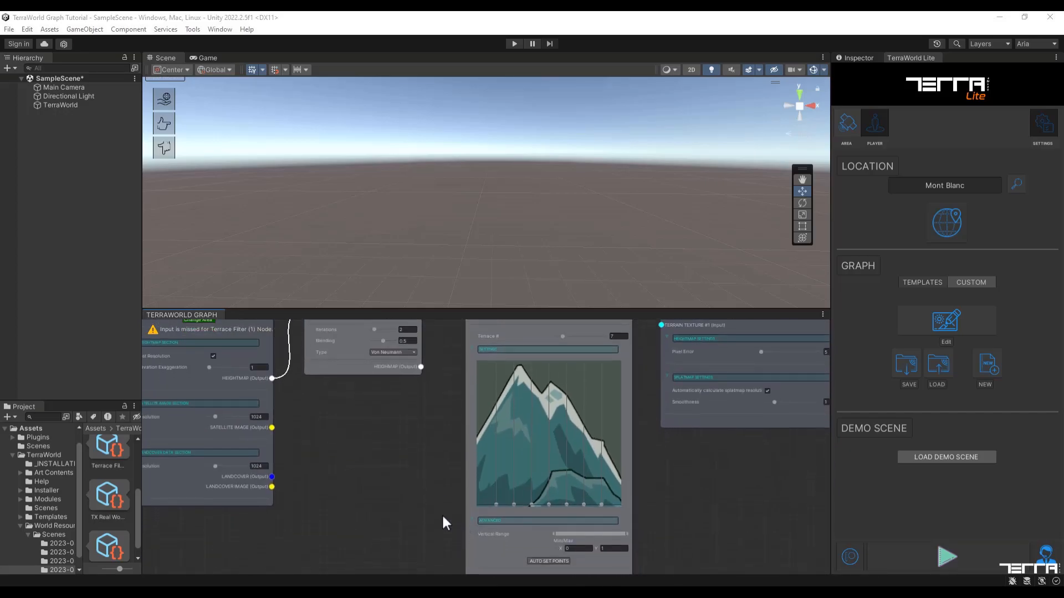
Try auto-setting the terrace points with a terrace count of 4, restore the count to 7, and collapse the Terrace Filter's sections
left_click(537, 560)
type("4")
left_click_drag(616, 336, 604, 337)
type("7")
left_click(474, 520)
left_click(472, 350)
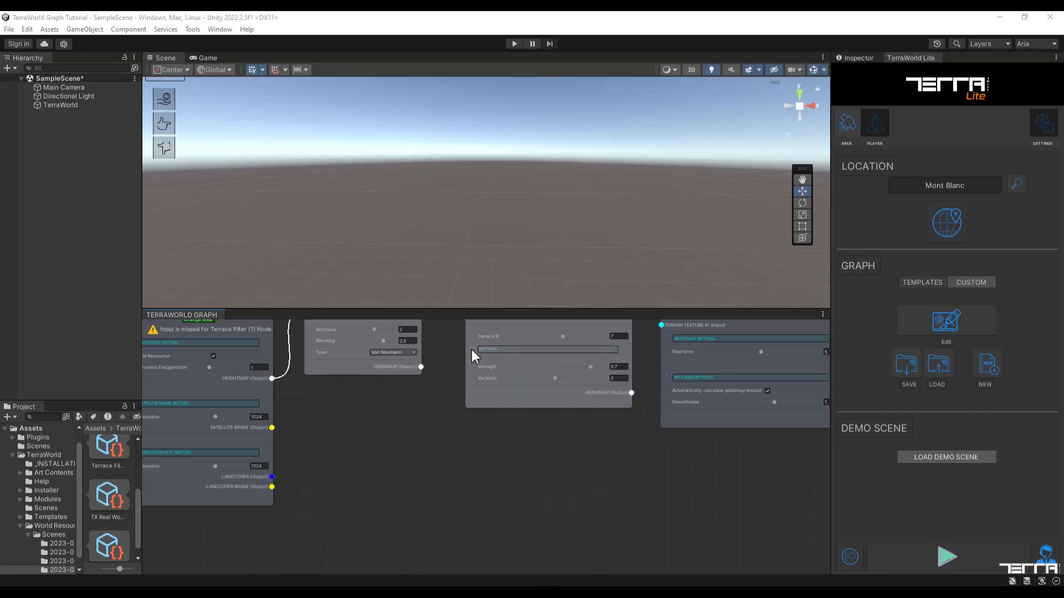
Connect the Smoothen Terrain heightmap output to the Terrace Filter input and move TX Terrain farther right
middle_click_drag(454, 341, 511, 401)
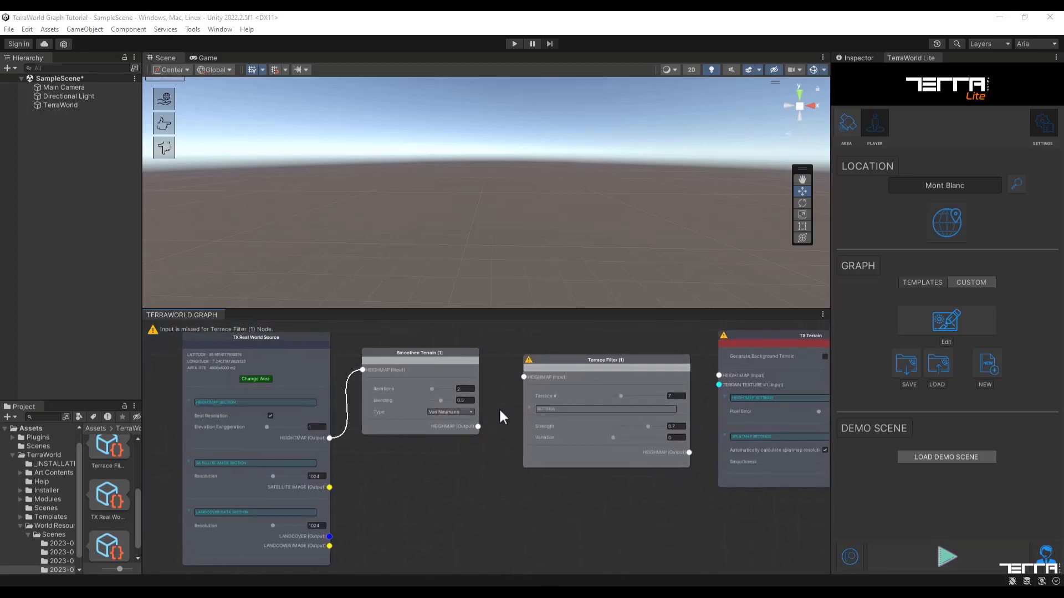
left_click_drag(478, 427, 524, 378)
scroll(588, 496, "down", 3)
middle_click_drag(644, 505, 517, 487)
left_click_drag(594, 361, 712, 373)
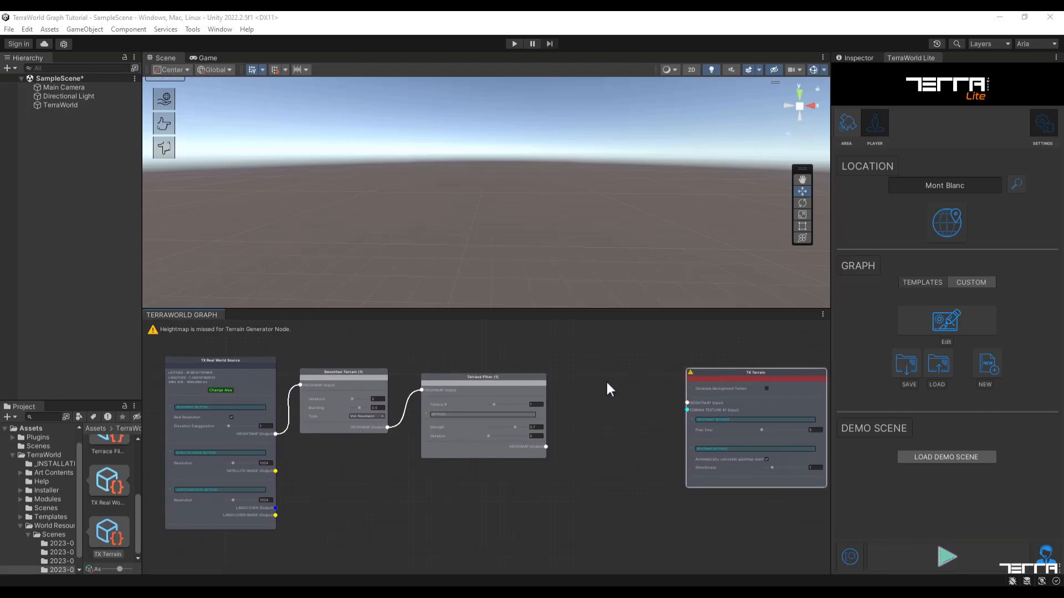
Add a Hydraulic Erosion Process node between Terrace Filter and TX Terrain and align it with the Terrace Filter
right_click(590, 387)
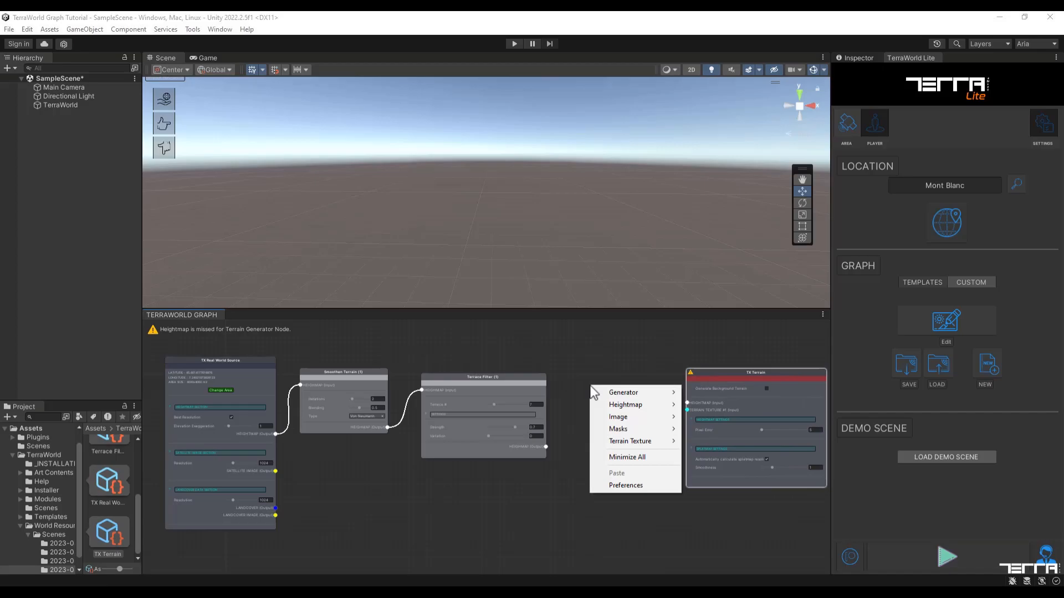
mouse_move(595, 391)
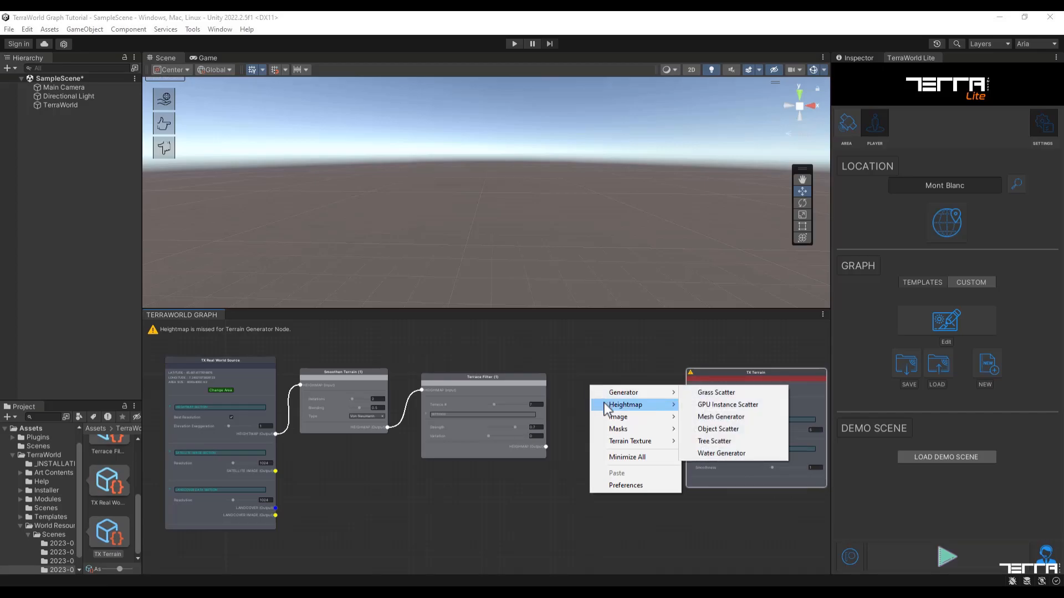
mouse_move(610, 408)
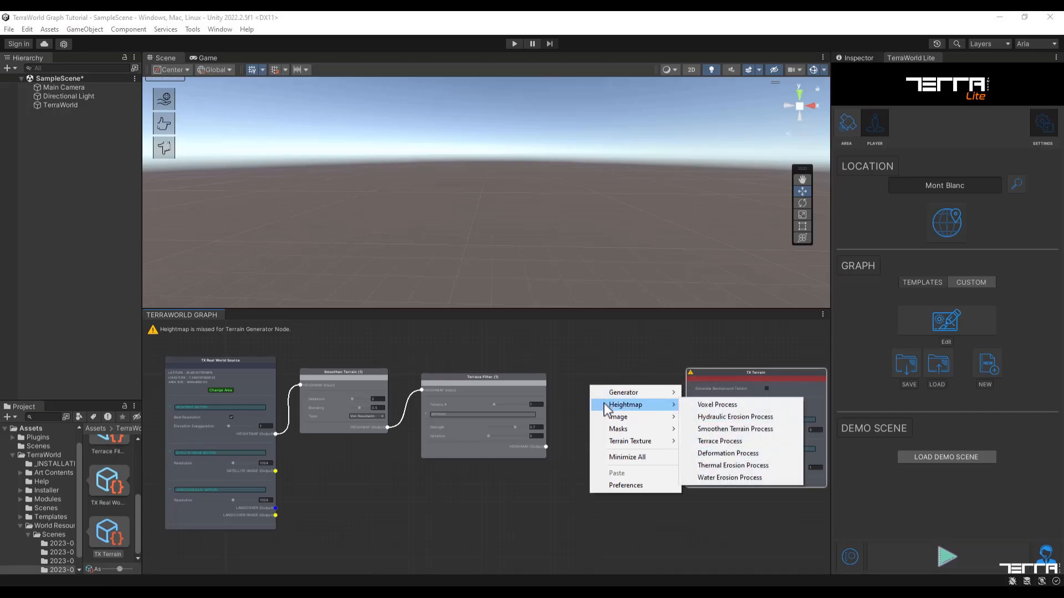
left_click(706, 417)
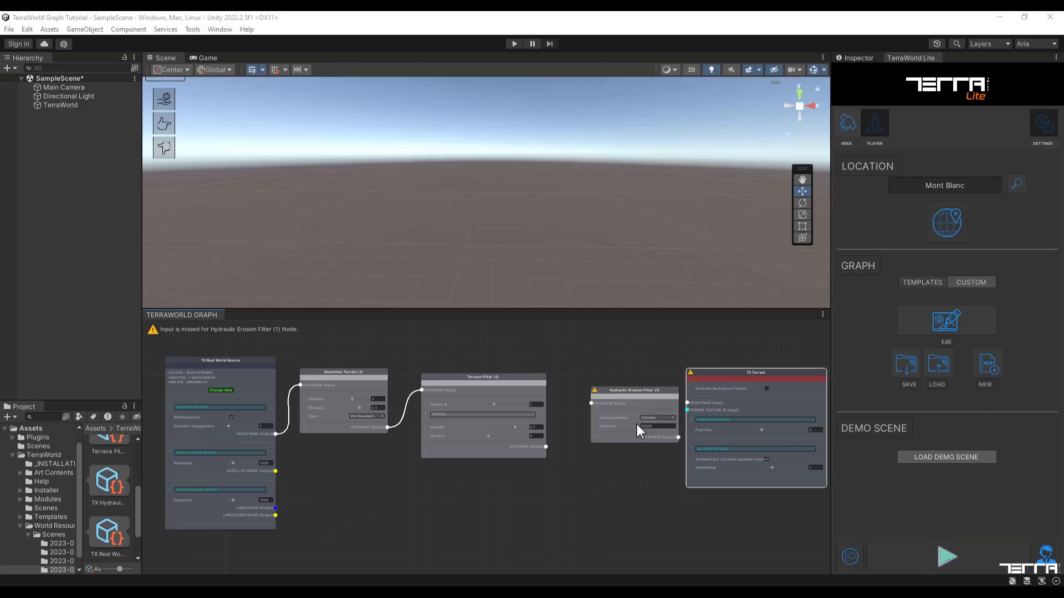
scroll(639, 456, "up", 5)
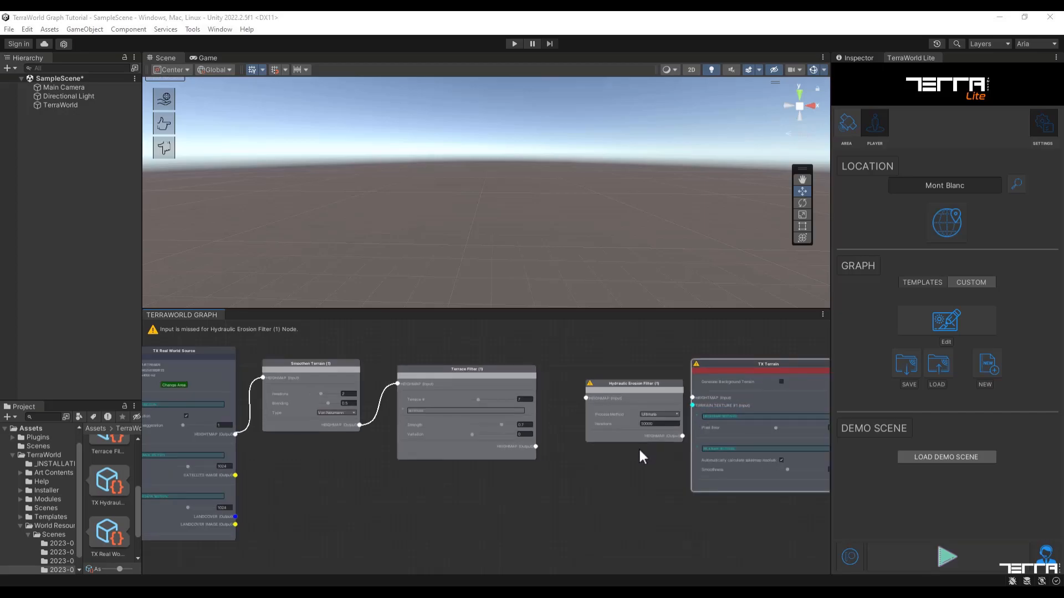
middle_click_drag(635, 480, 634, 515)
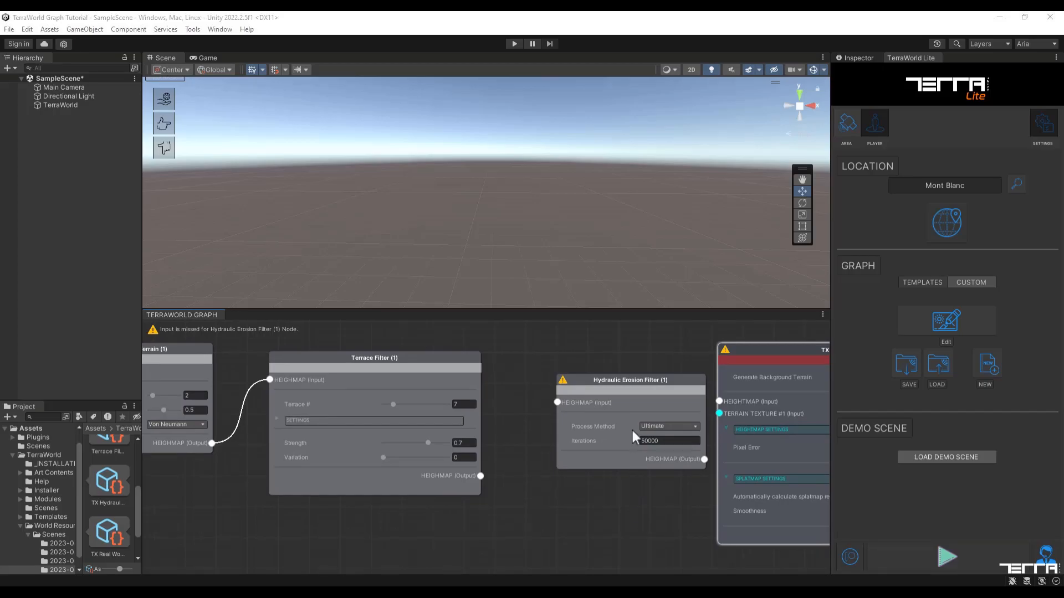
left_click_drag(633, 380, 610, 358)
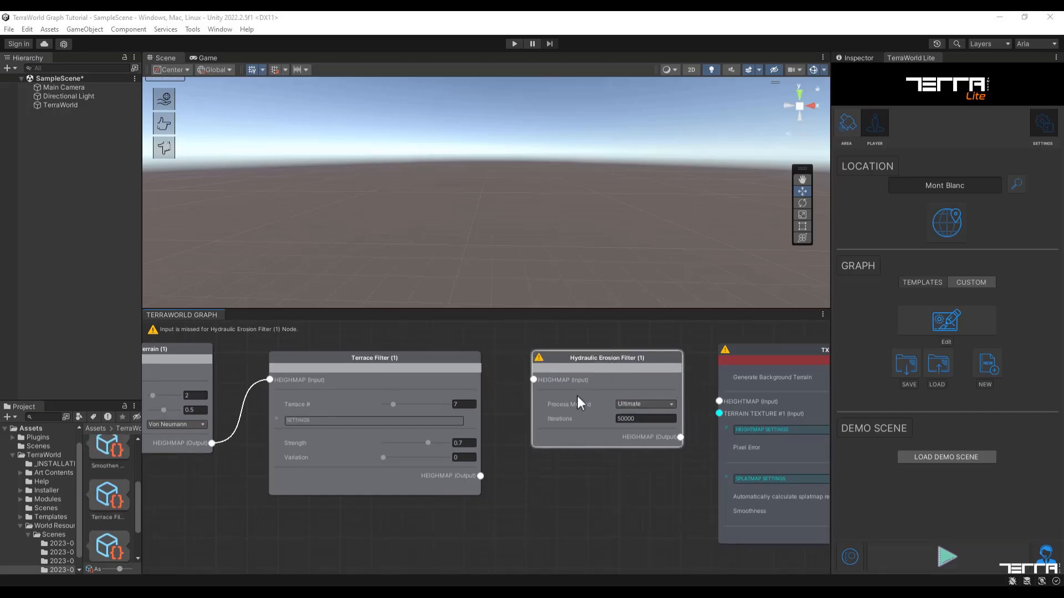
Connect the Terrace Filter output to the Hydraulic Erosion Filter input, and the erosion output to TX Terrain's heightmap input
left_click_drag(481, 475, 533, 380)
left_click(555, 490)
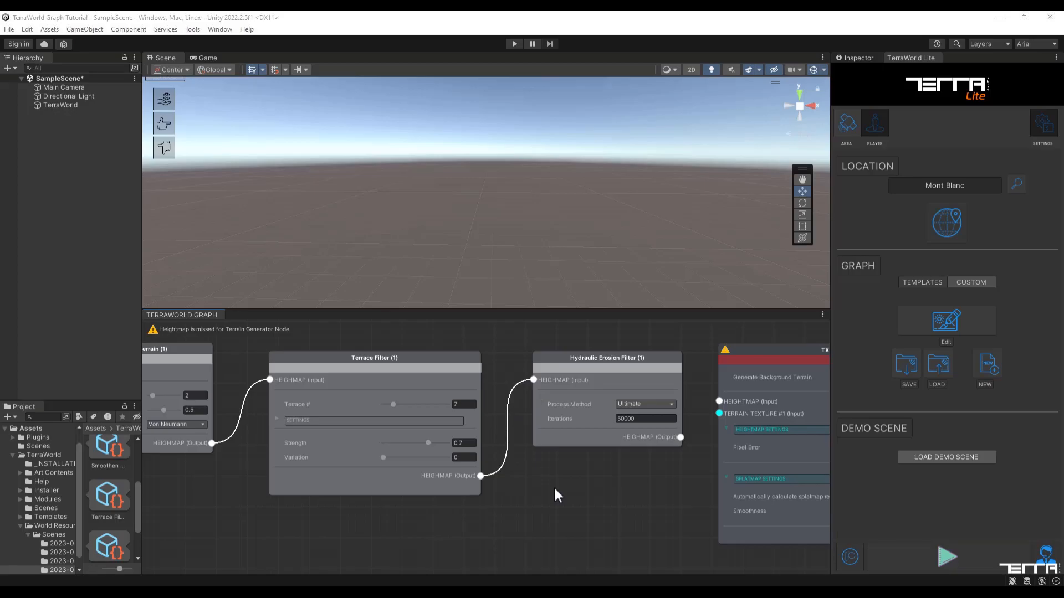
middle_click_drag(650, 488, 569, 502)
left_click_drag(607, 451, 646, 416)
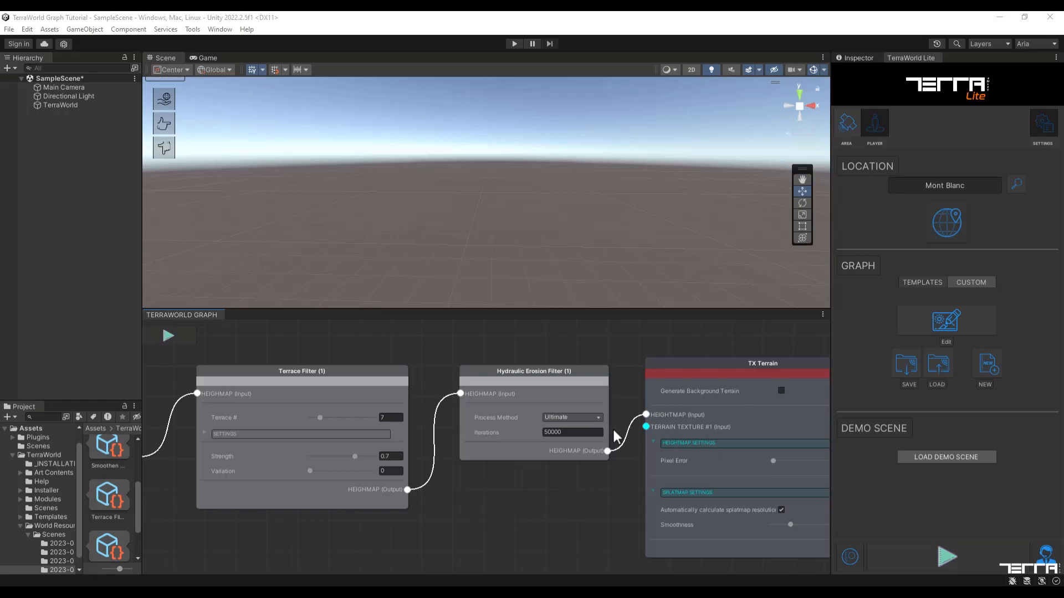
scroll(613, 428, "down", 5)
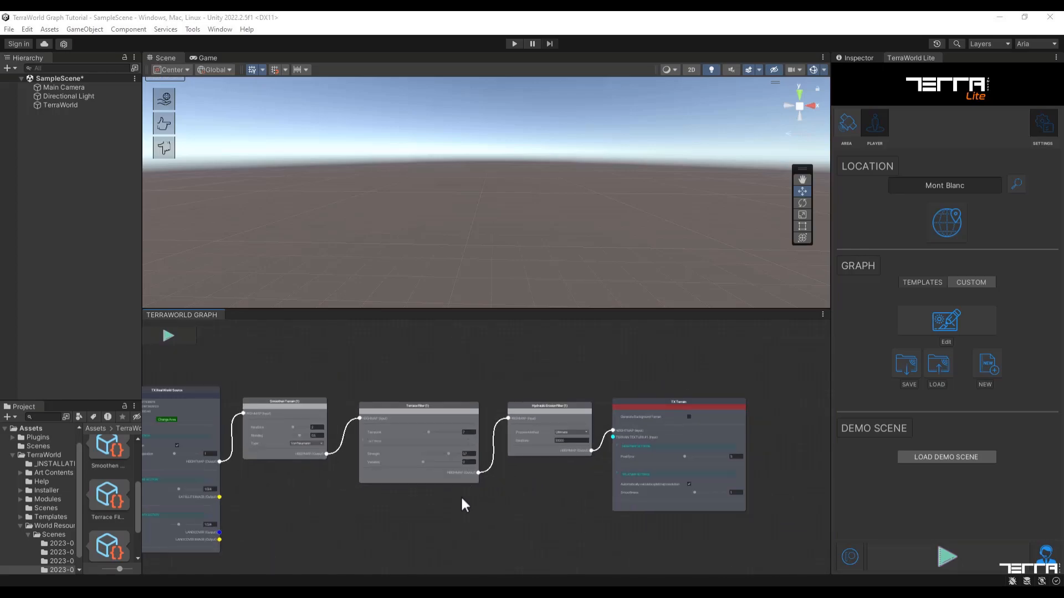
middle_click_drag(435, 527, 500, 519)
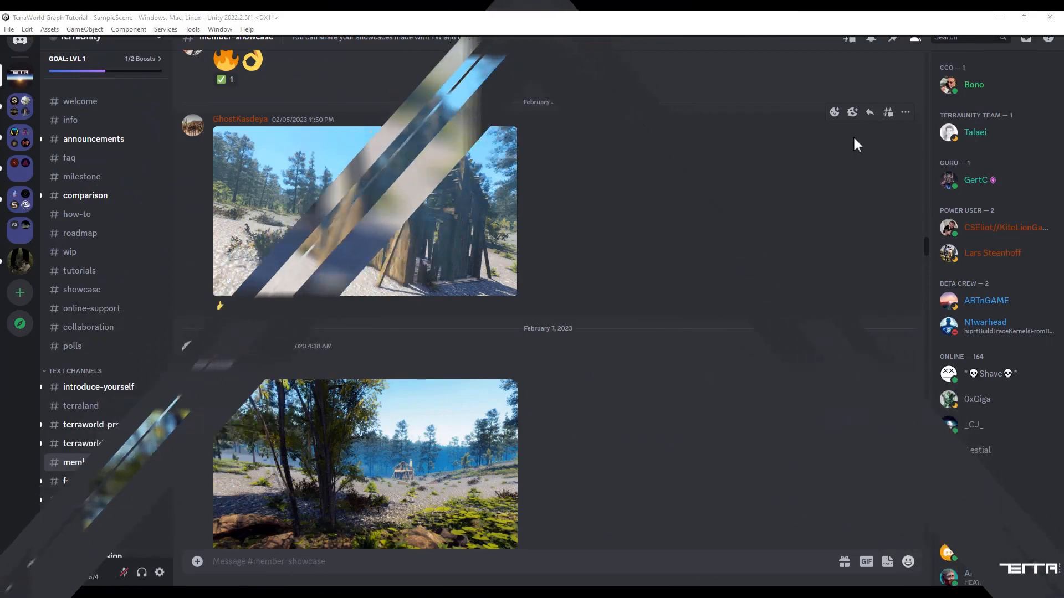
Switch to the TerraUnity Discord server and browse the images shared in the member-showcase channel
scroll(854, 140, "down", 3)
scroll(853, 138, "down", 20)
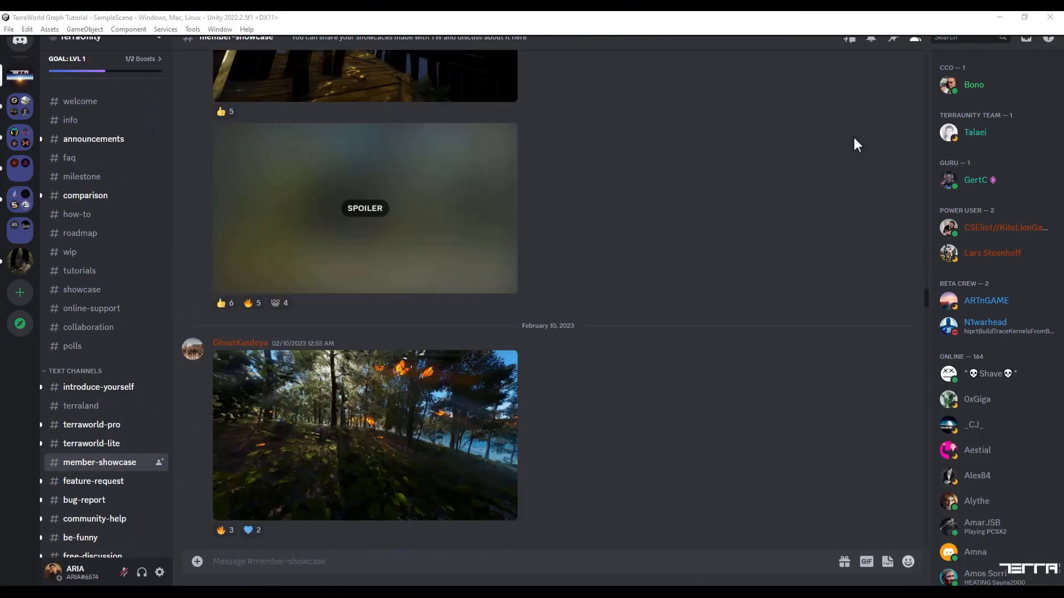
scroll(854, 140, "down", 15)
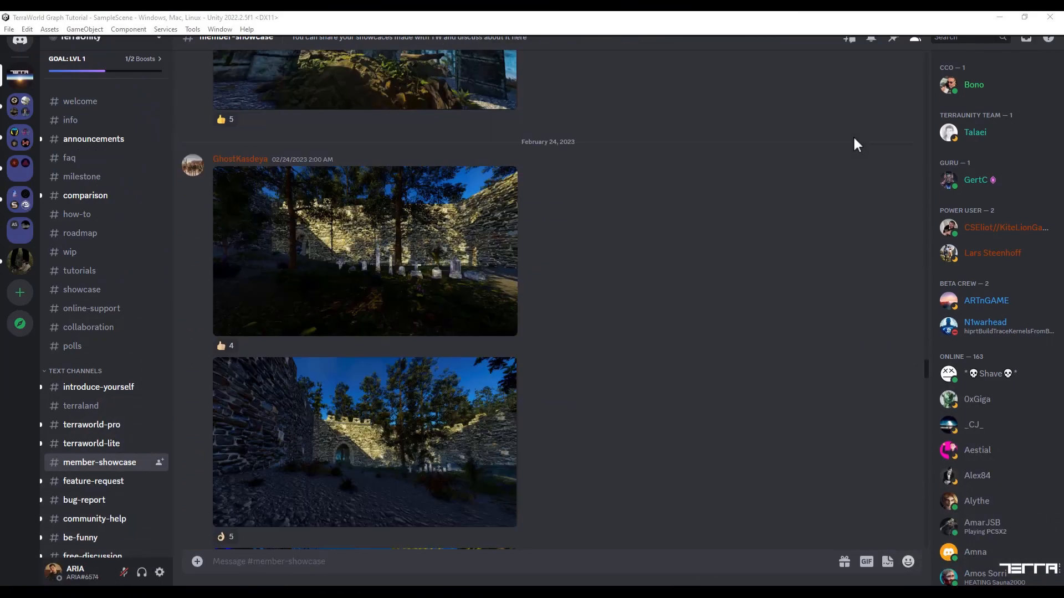
scroll(854, 139, "down", 15)
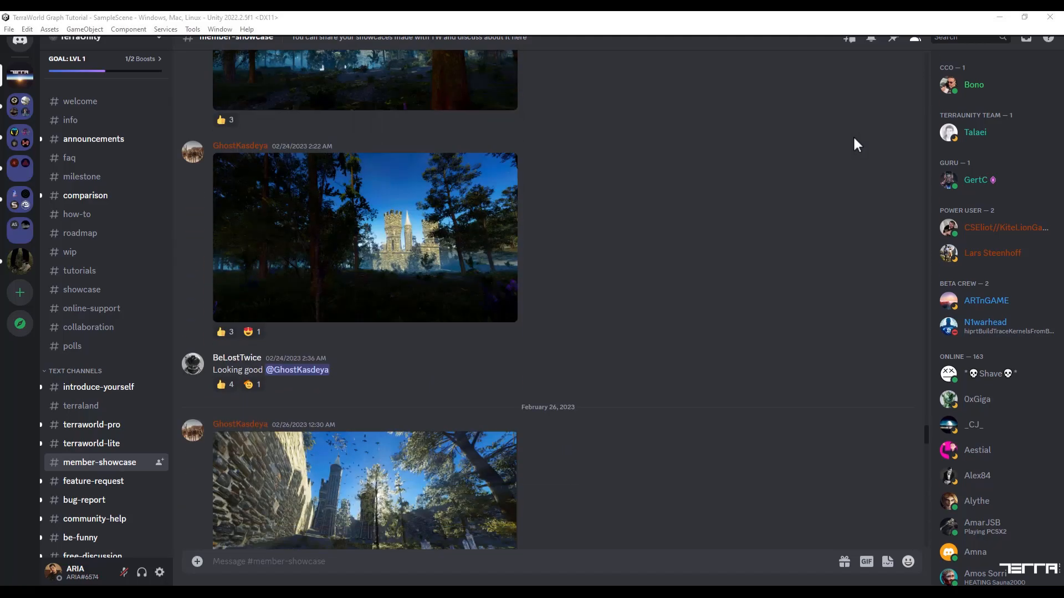
scroll(854, 145, "down", 15)
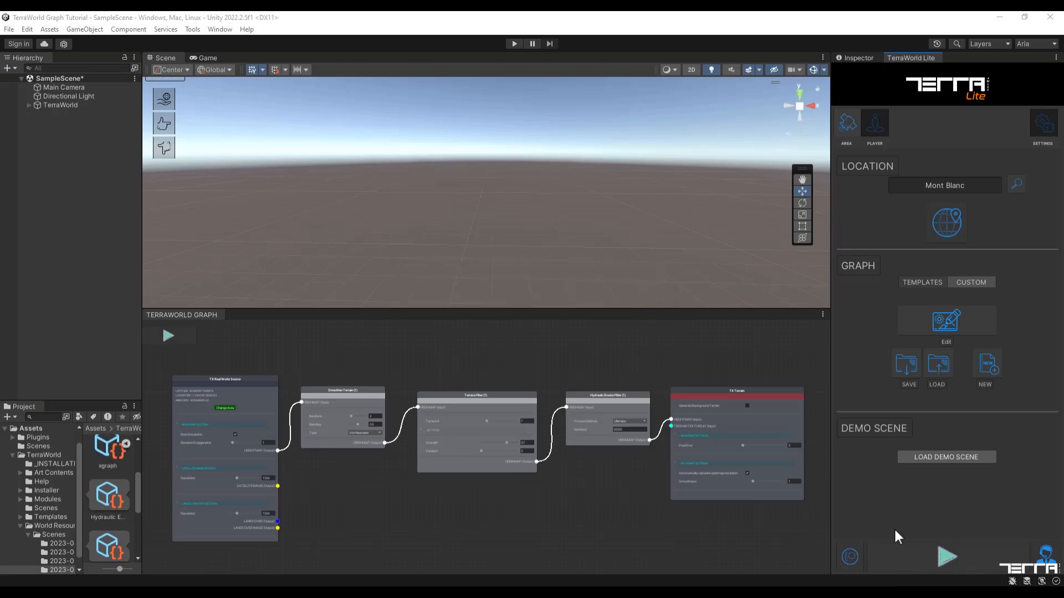
Inspect the generated terrain's slopes and valleys from several viewpoints in the Unity scene
right_click_drag(521, 248, 219, 228)
right_click_drag(520, 189, 378, 121)
key("w")
right_click_drag(668, 193, 689, 187)
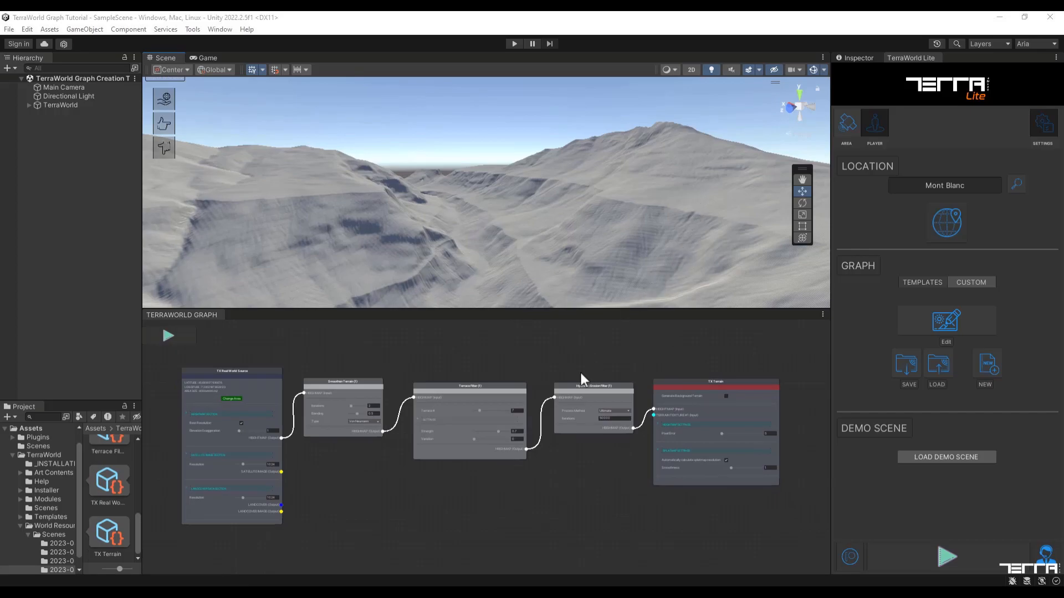
Add a Slope Filter -> Mask node below the heightmap chain and set its slope range maximum to 20
right_click(345, 481)
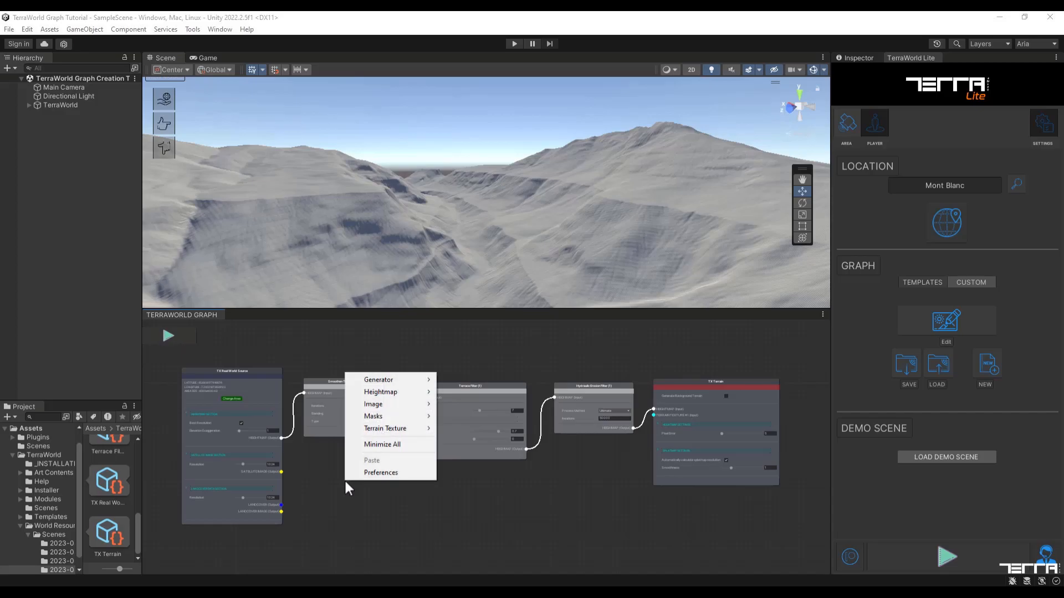
mouse_move(374, 419)
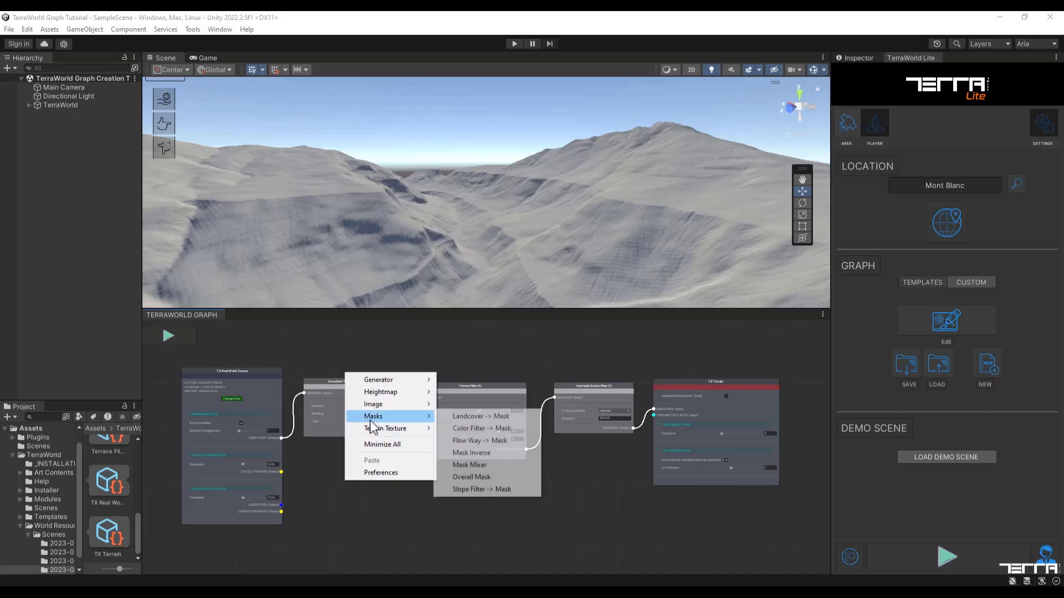
left_click(468, 490)
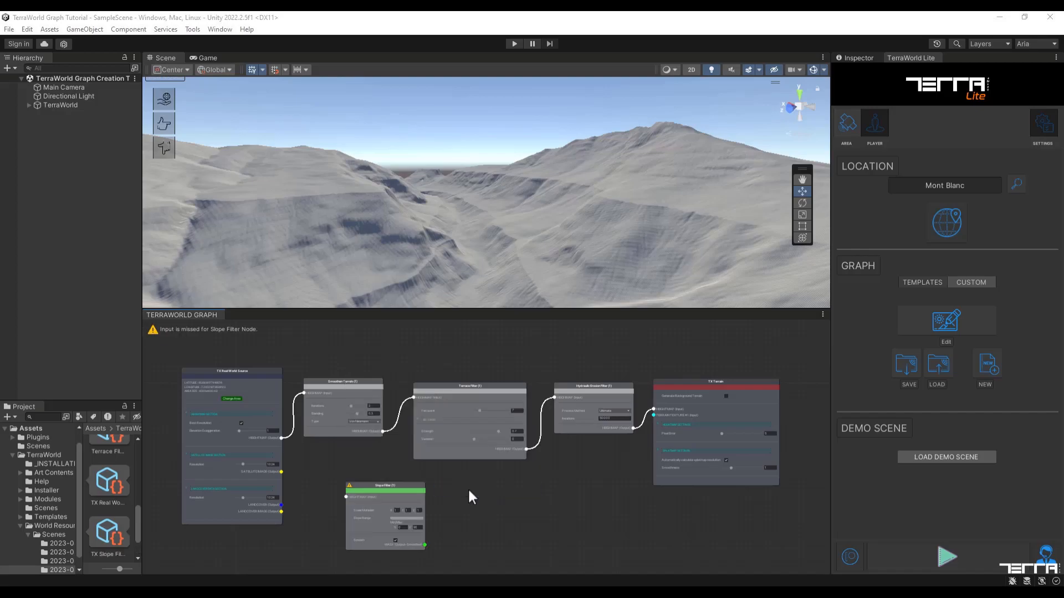
scroll(466, 498, "up", 5)
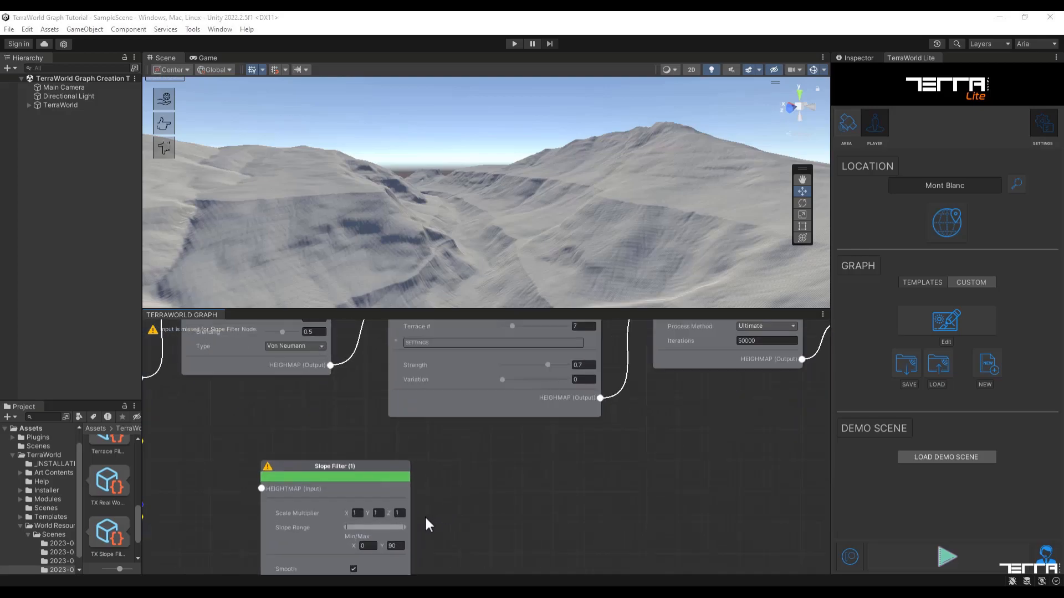
middle_click_drag(456, 501, 511, 452)
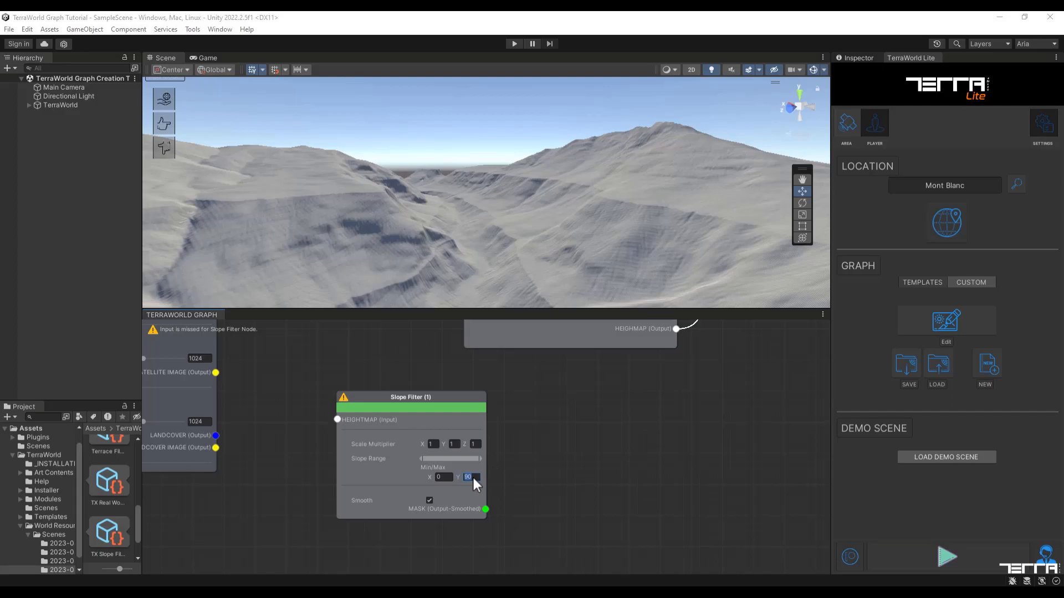
type("20")
left_click(526, 477)
Reposition the Slope Filter and TX Terrain nodes, and connect the Hydraulic Erosion Filter output to the Slope Filter's heightmap input
scroll(533, 461, "down", 3)
scroll(533, 461, "down", 2)
middle_click_drag(560, 436, 499, 479)
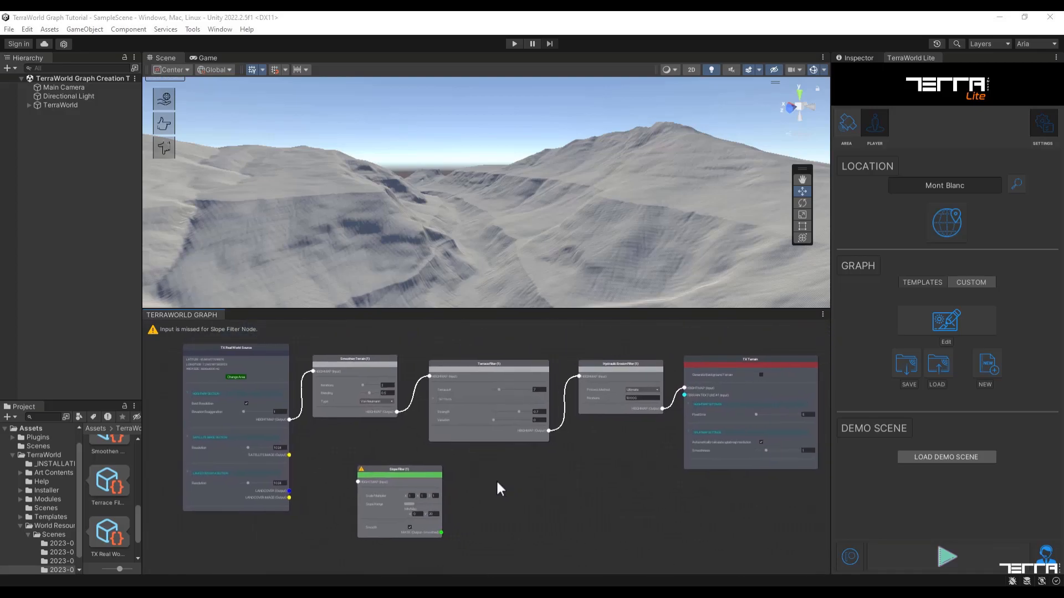
left_click(428, 471)
left_click_drag(429, 471, 626, 476)
key("a")
left_click_drag(707, 381, 781, 377)
middle_click_drag(693, 510, 657, 499)
left_click_drag(528, 469, 632, 460)
left_click_drag(600, 414, 606, 470)
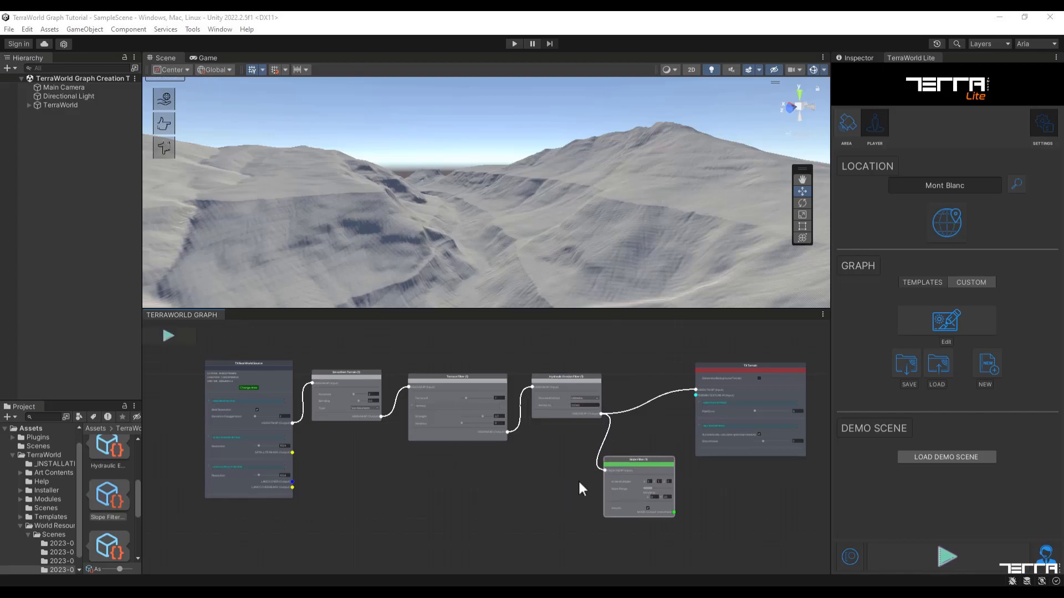
Add a Unity Terrain Layer->Terrain Texture node and place it beside the Slope Filter
middle_click_drag(729, 494, 693, 496)
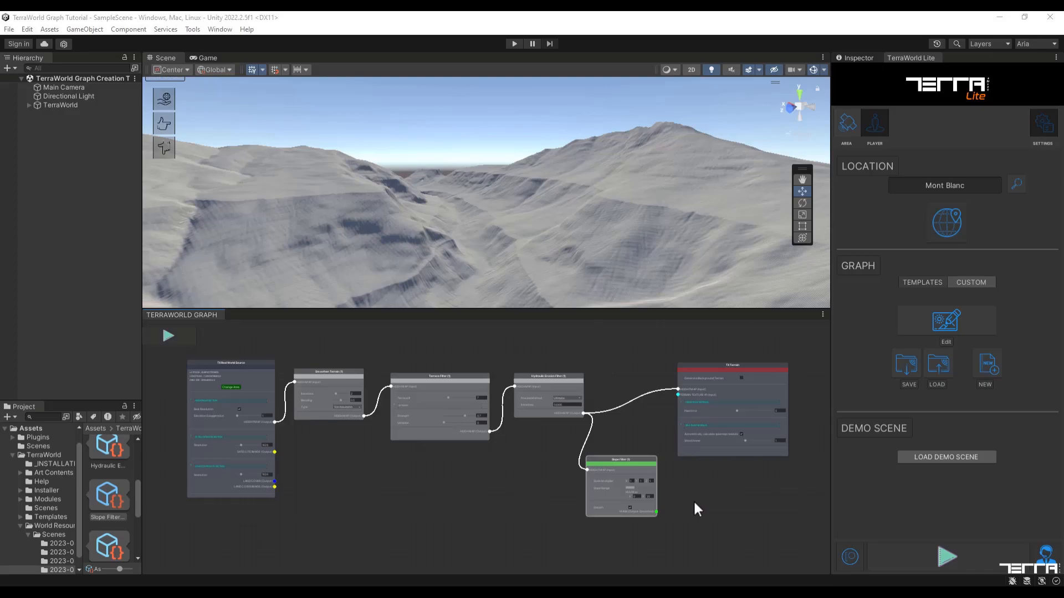
right_click(694, 502)
mouse_move(733, 450)
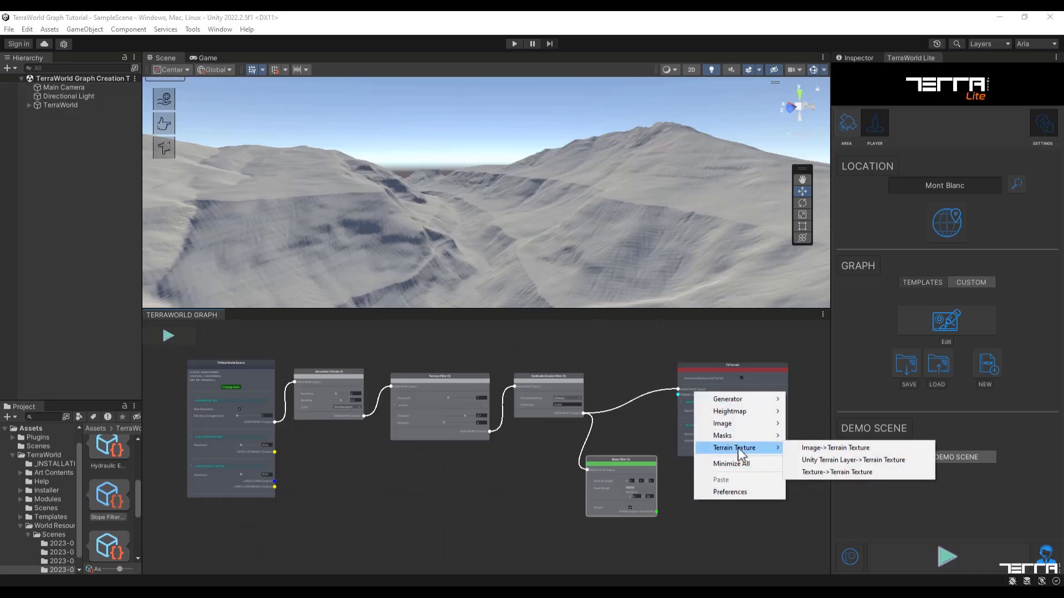
left_click(812, 460)
middle_click_drag(782, 475, 585, 427)
scroll(582, 429, "up", 2)
scroll(556, 439, "up", 2)
left_click_drag(556, 456, 528, 390)
middle_click_drag(681, 408, 643, 467)
Move the TX Terrain node farther along the graph to make room for the terrain texture node
scroll(606, 447, "down", 4)
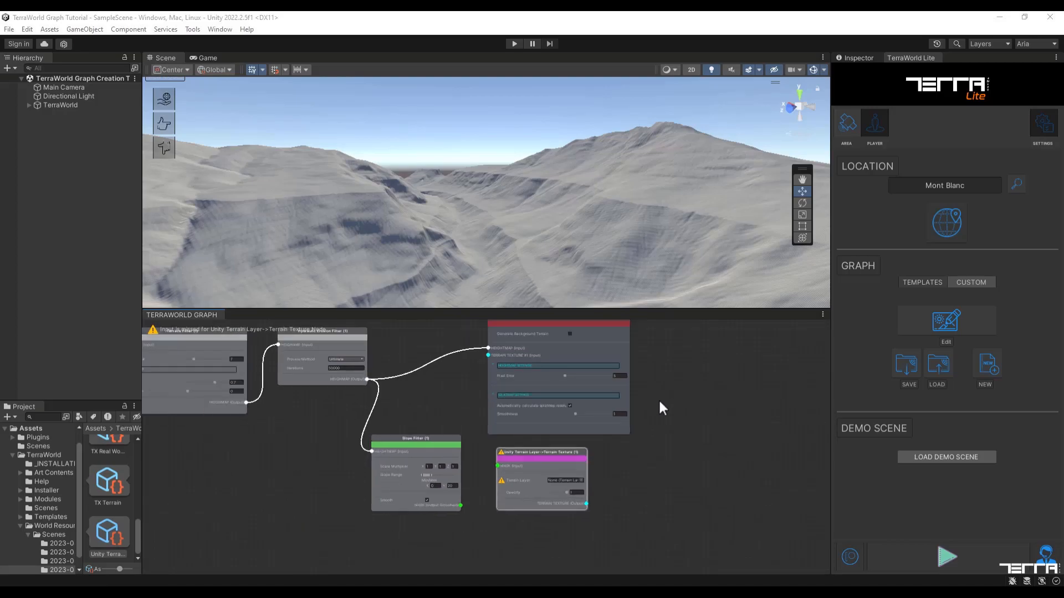
middle_click_drag(681, 377, 683, 412)
left_click_drag(571, 357, 703, 362)
left_click(558, 429)
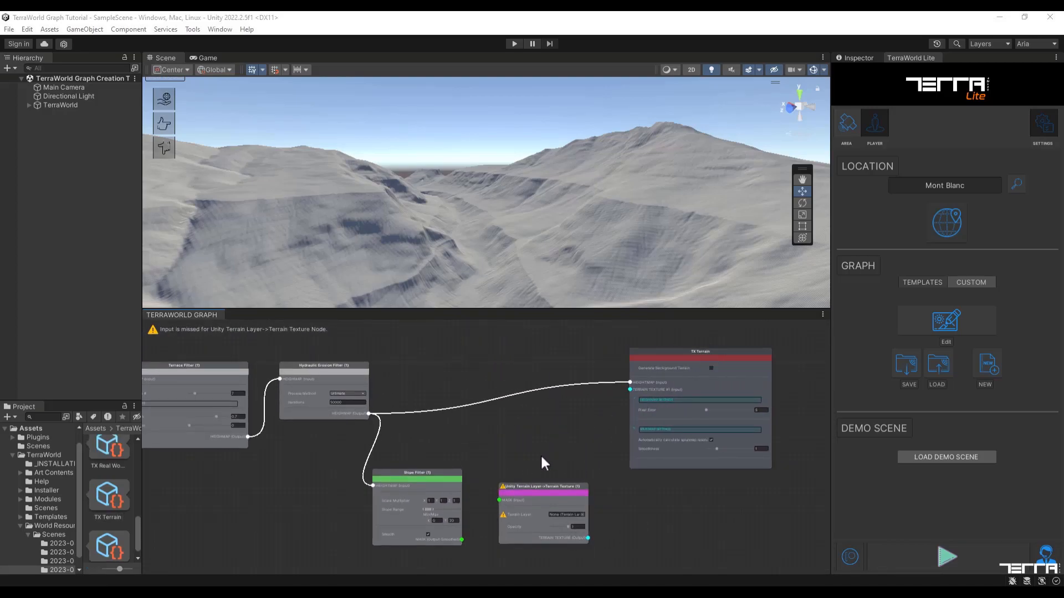
Assign the Soil terrain layer to the Unity Terrain Layer->Terrain Texture node
scroll(534, 458, "up", 2)
middle_click_drag(533, 458, 532, 424)
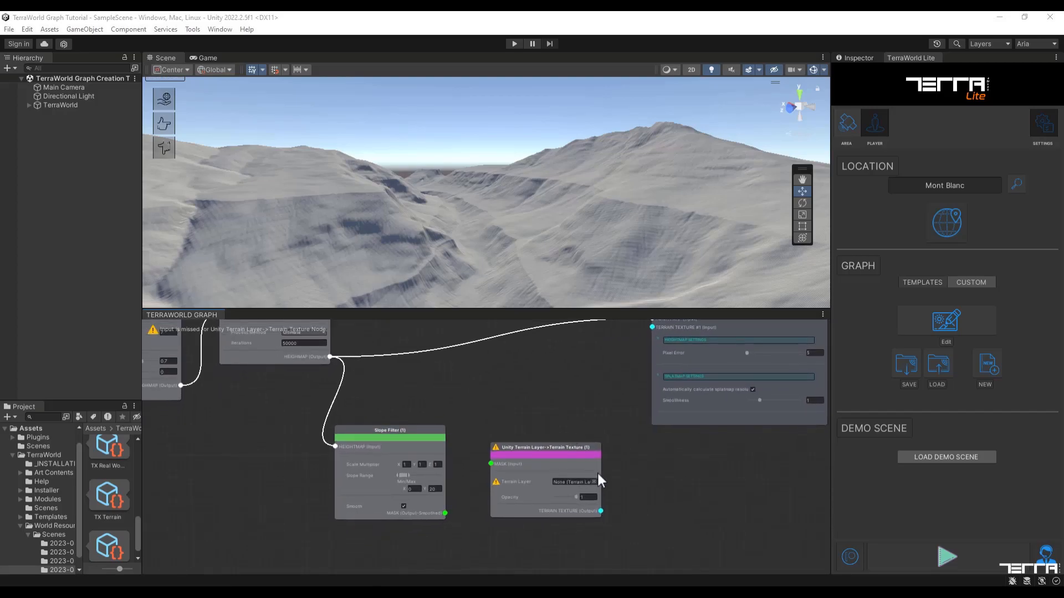
left_click(594, 482)
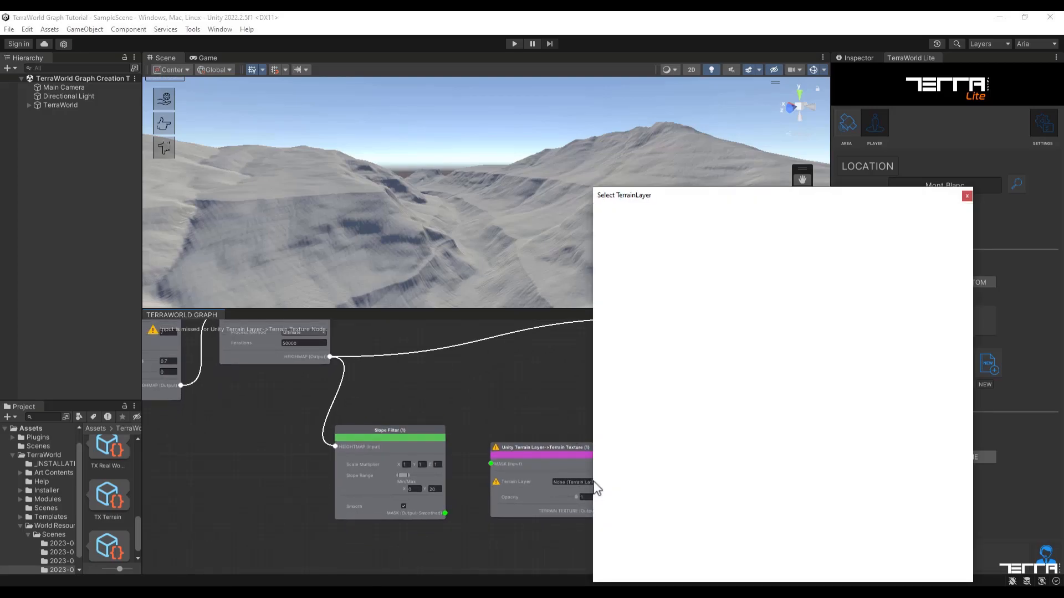
left_click(748, 256)
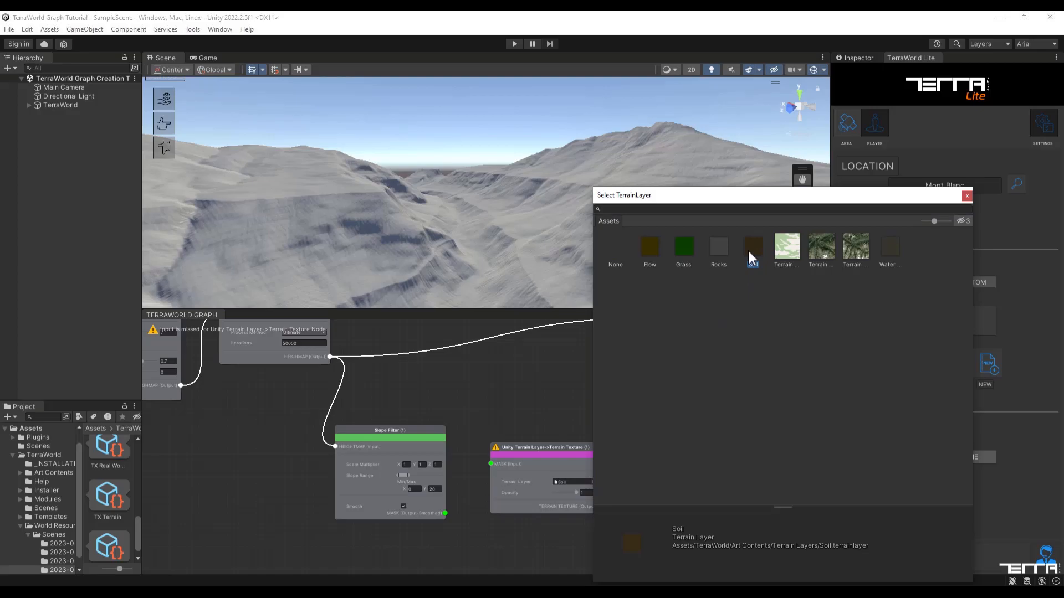
double_click(749, 252)
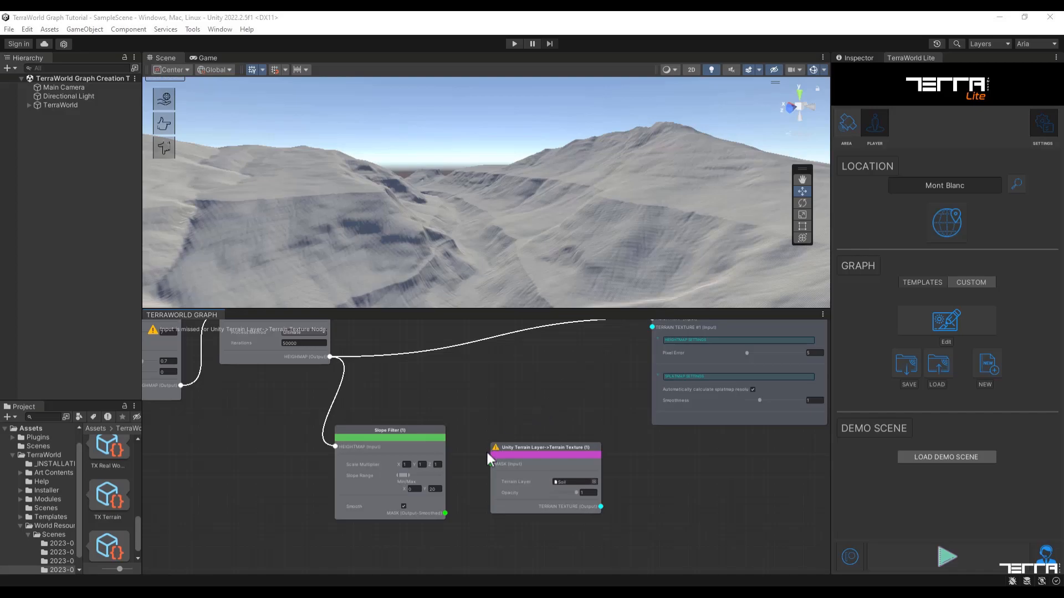
Connect the Slope Filter mask to the terrain texture node's mask input, and its output to TX Terrain's Terrain Texture #1 input
left_click_drag(446, 513, 462, 502)
left_click_drag(481, 463, 487, 461)
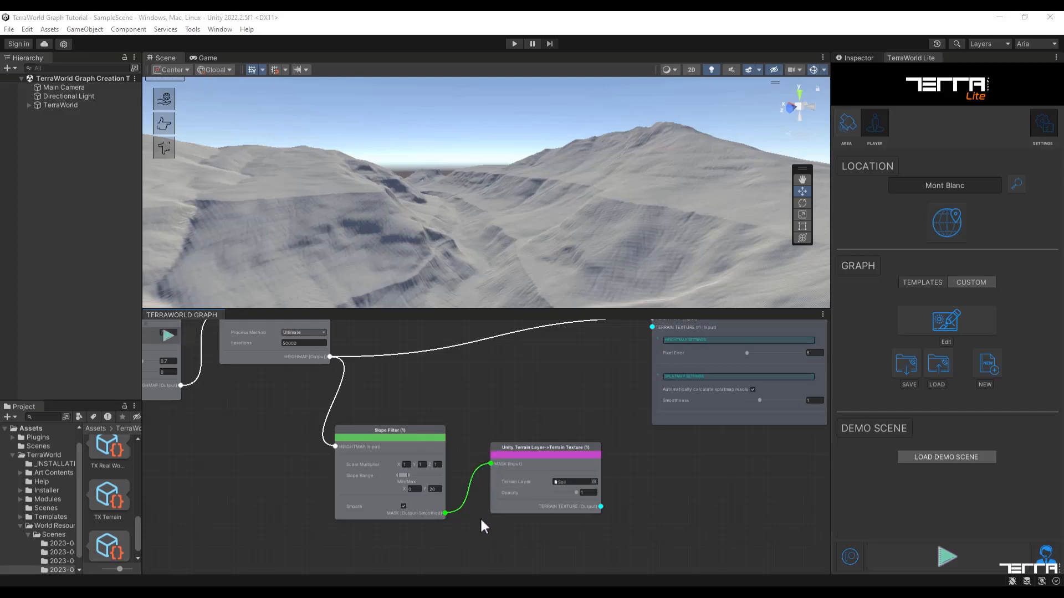
middle_click_drag(561, 389, 525, 424)
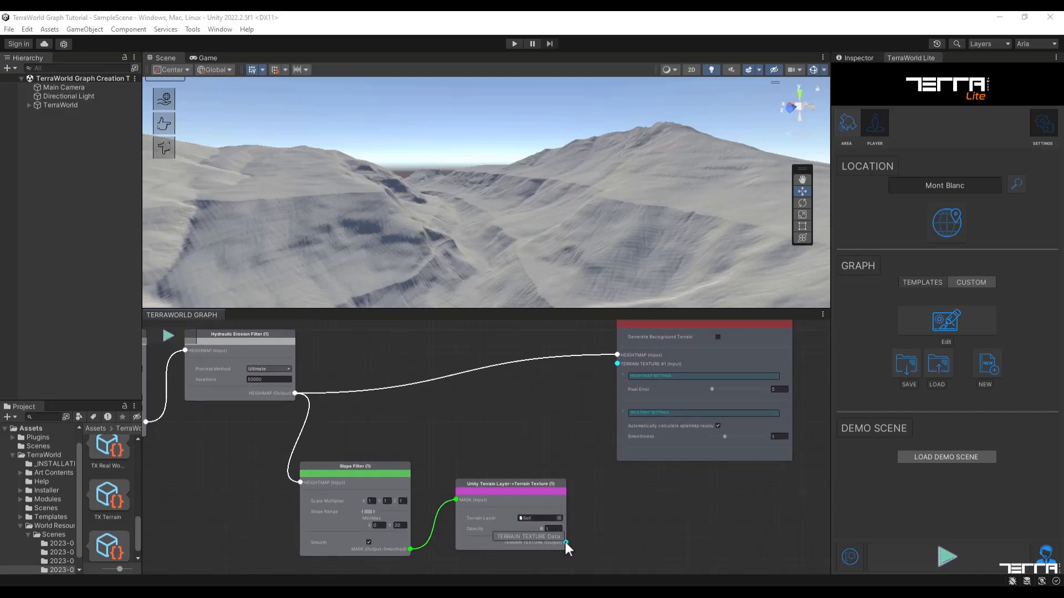
left_click_drag(567, 543, 584, 539)
left_click_drag(598, 500, 617, 364)
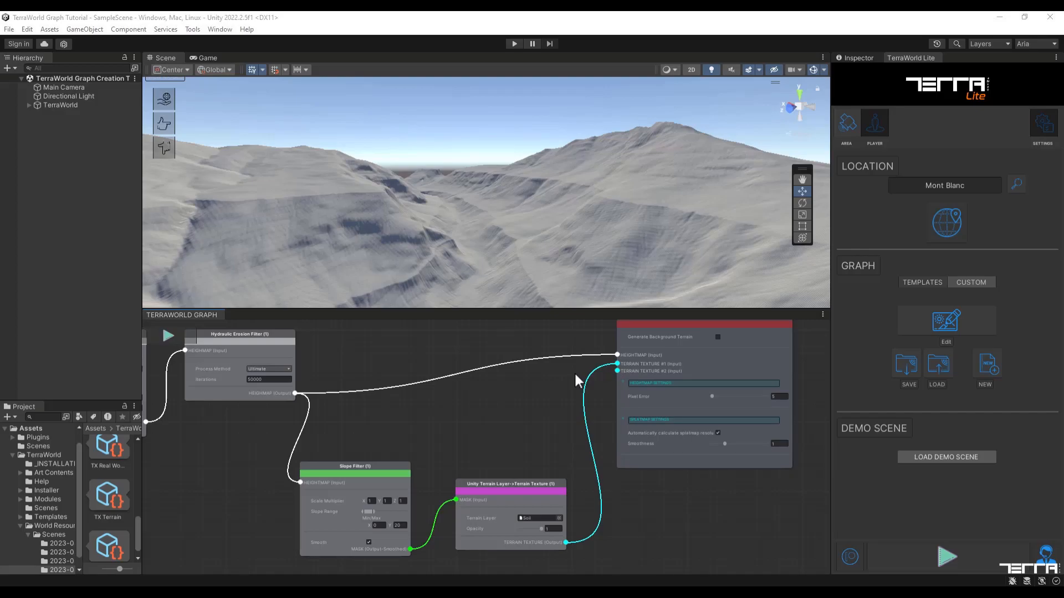
Generate the world from the updated graph and inspect the soil texturing on the terrain in the scene
left_click(946, 557)
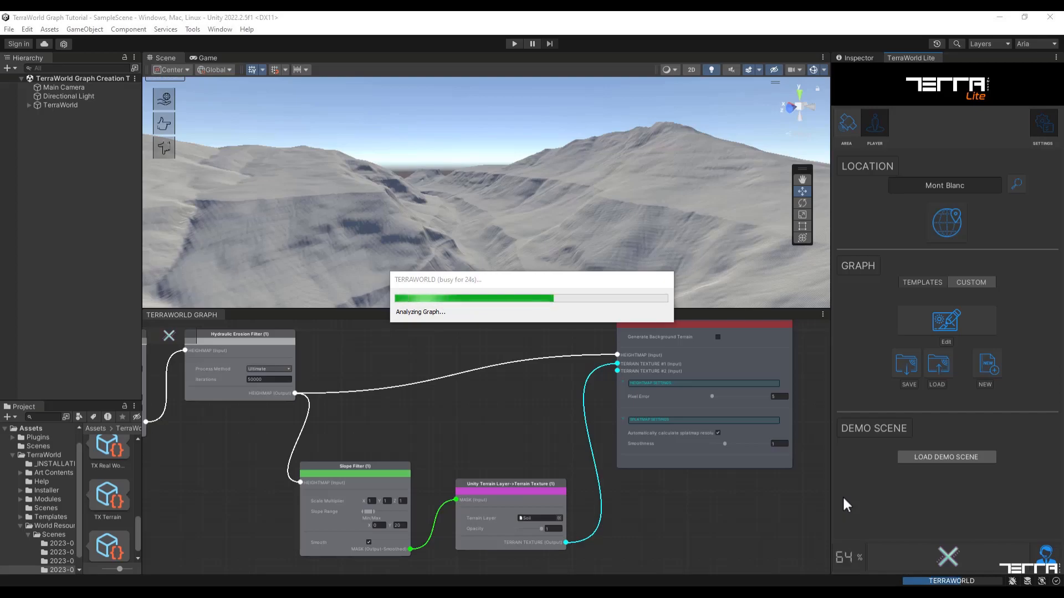
left_click(441, 327)
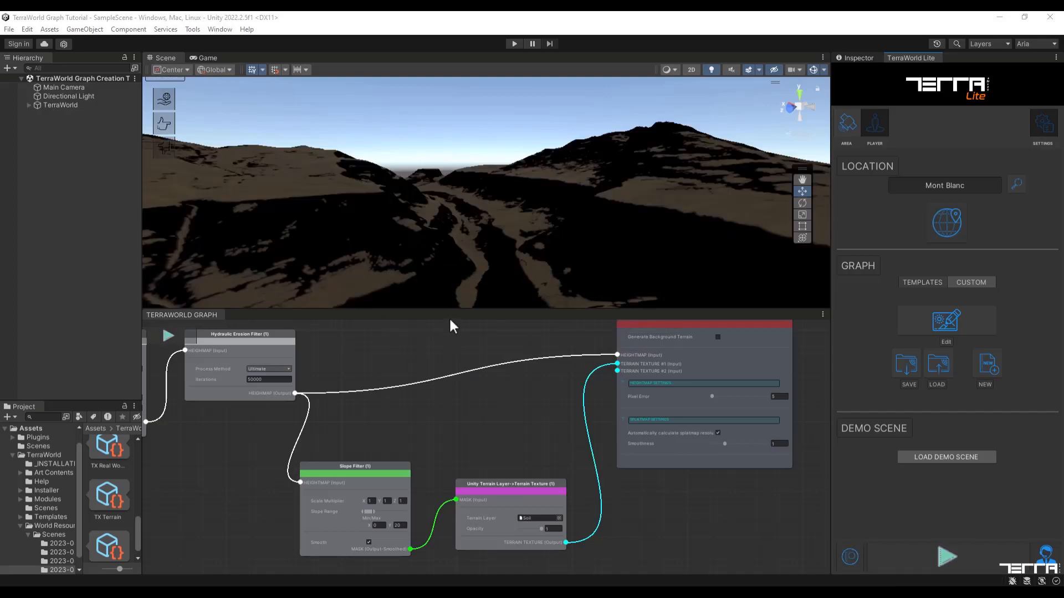
right_click_drag(563, 190, 534, 188)
mouse_move(504, 187)
right_mouse_down()
mouse_move(401, 180)
mouse_move(326, 193)
mouse_move(380, 173)
mouse_move(507, 179)
right_mouse_up()
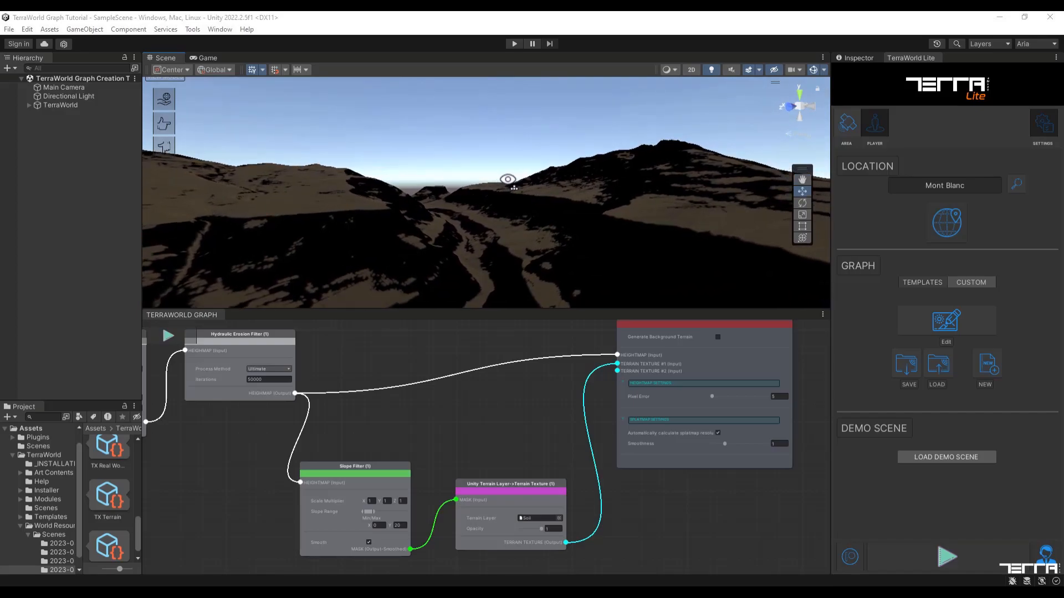
right_click_drag(512, 177, 512, 178)
Add a second Slope Filter -> Mask node and set its slope range to 15 minimum and 33 maximum
middle_click_drag(446, 447, 506, 333)
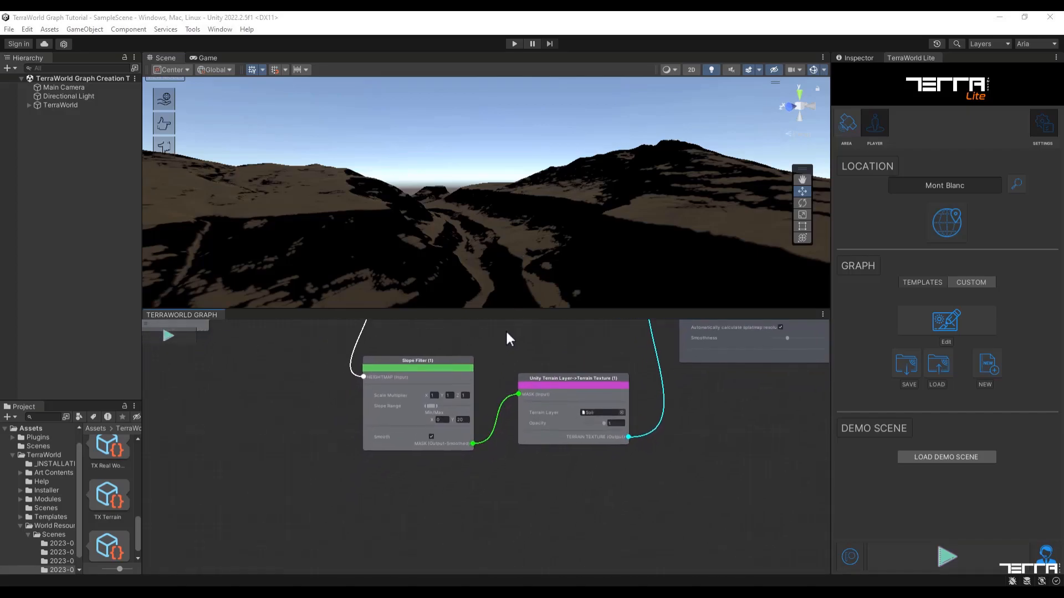
right_click(403, 466)
mouse_move(437, 507)
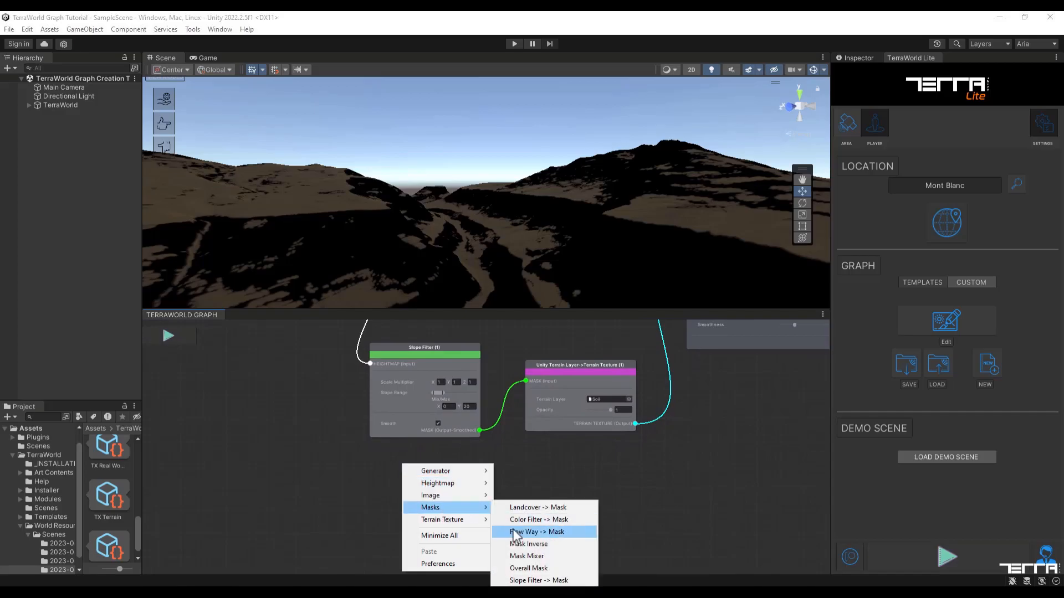
left_click(535, 582)
middle_click_drag(520, 533, 546, 493)
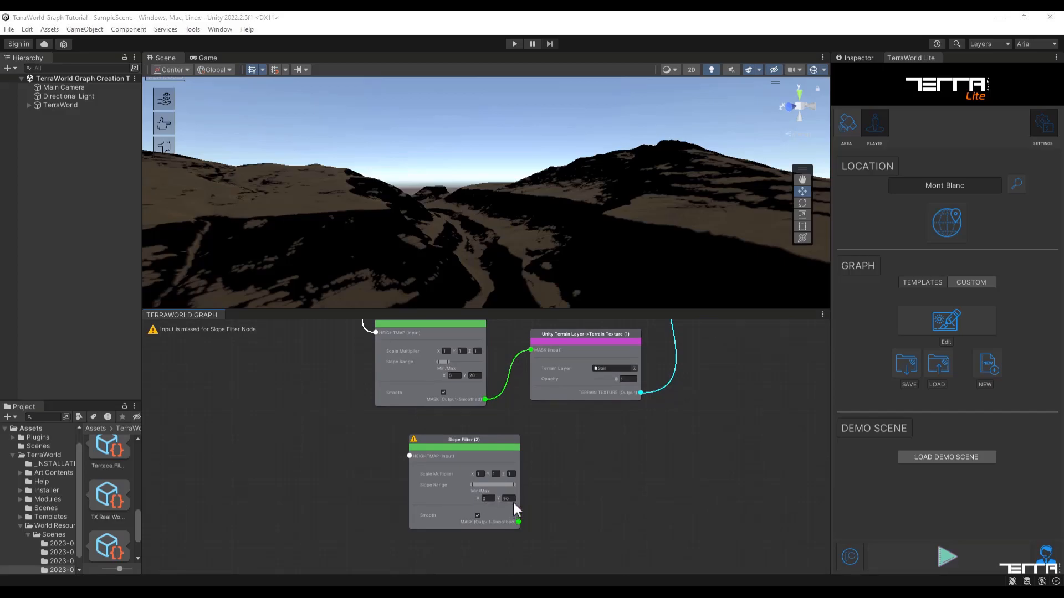
scroll(511, 500, "up", 3)
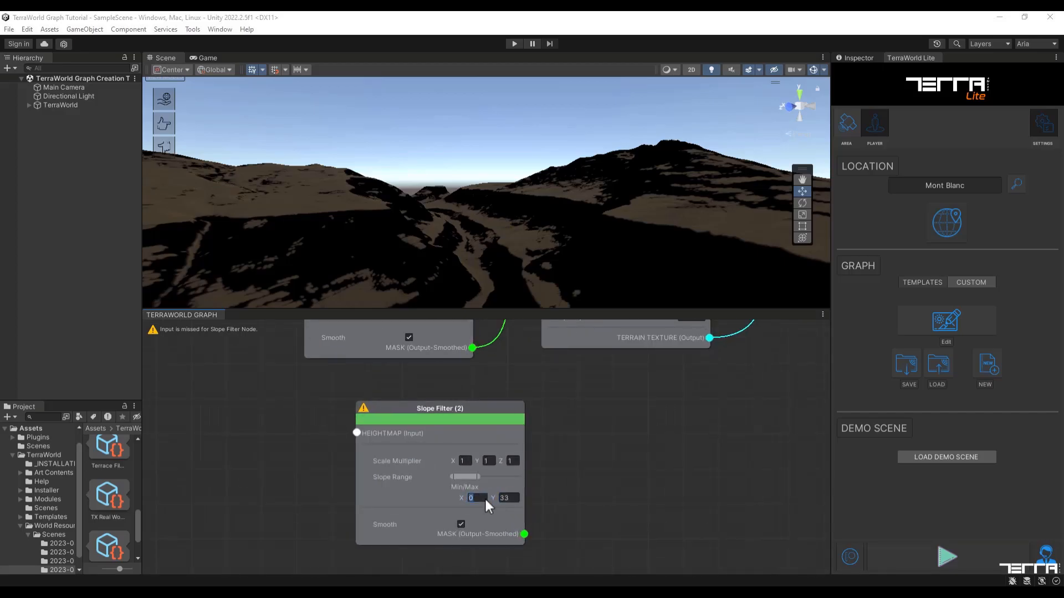
left_click(560, 466)
scroll(560, 465, "down", 3)
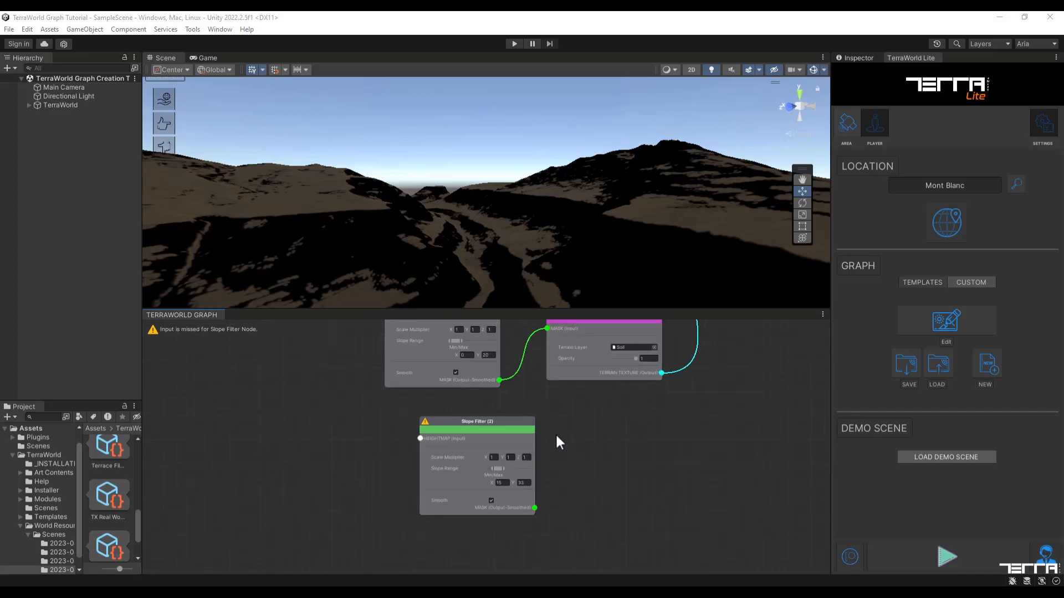
Align the second Slope Filter under the first and connect the Hydraulic Erosion Filter output to its heightmap input
middle_click_drag(586, 449, 594, 459)
left_click_drag(492, 472, 460, 463)
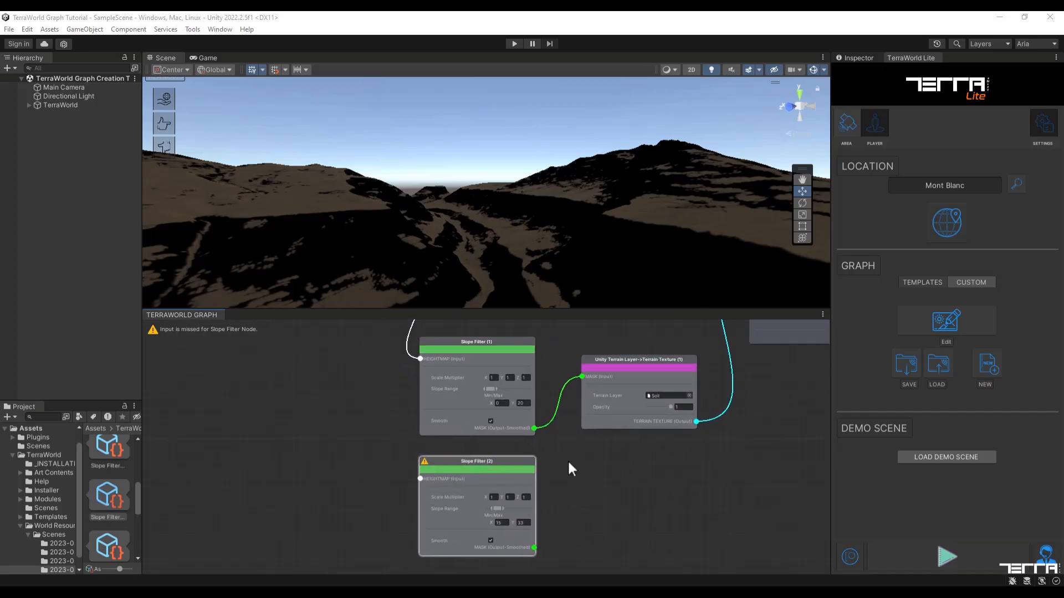
middle_click_drag(569, 464, 567, 481)
scroll(570, 487, "down", 2)
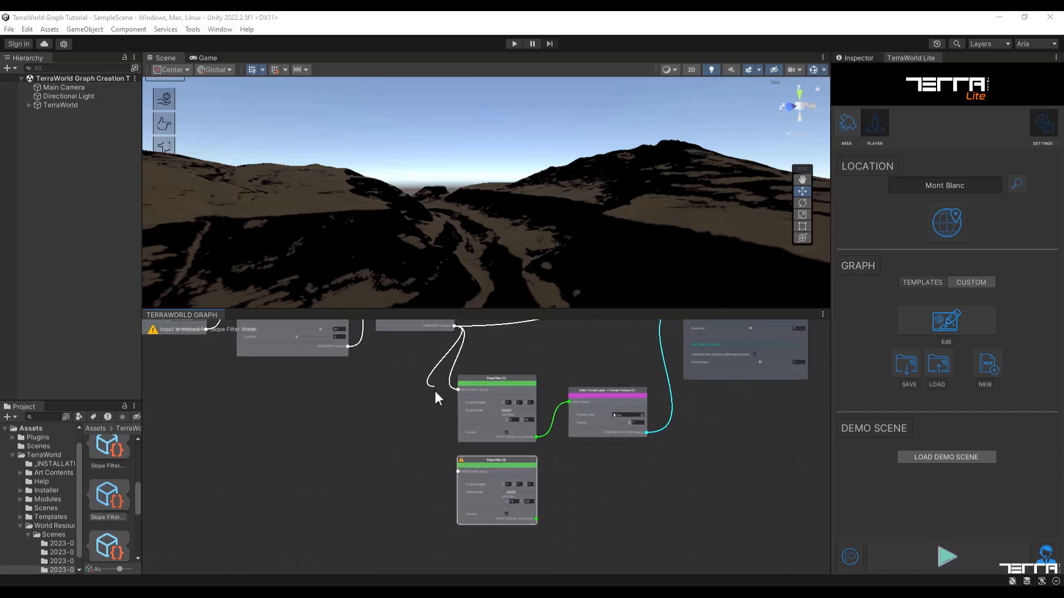
left_click_drag(421, 450, 458, 472)
left_click(430, 501)
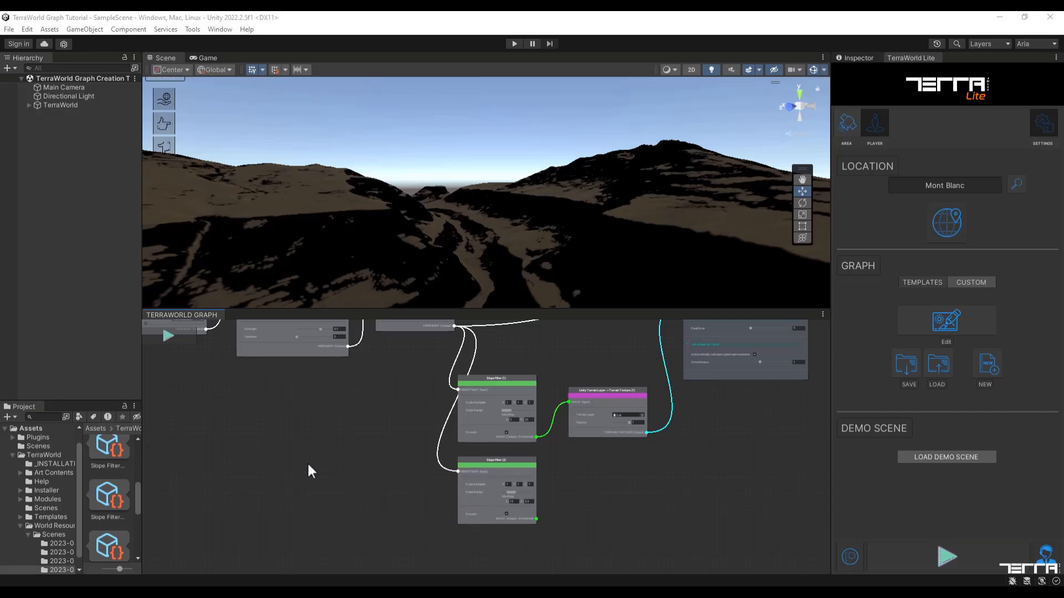
Add a Color Filter -> Mask node beside the second Slope Filter and look over its settings
middle_click_drag(309, 470, 336, 463)
right_click(390, 439)
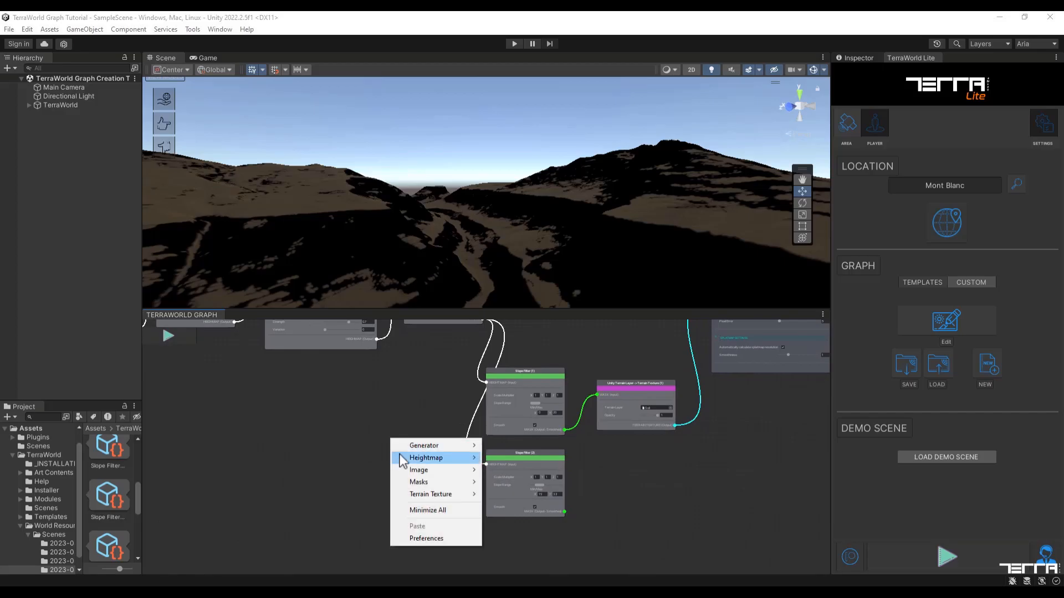
mouse_move(428, 482)
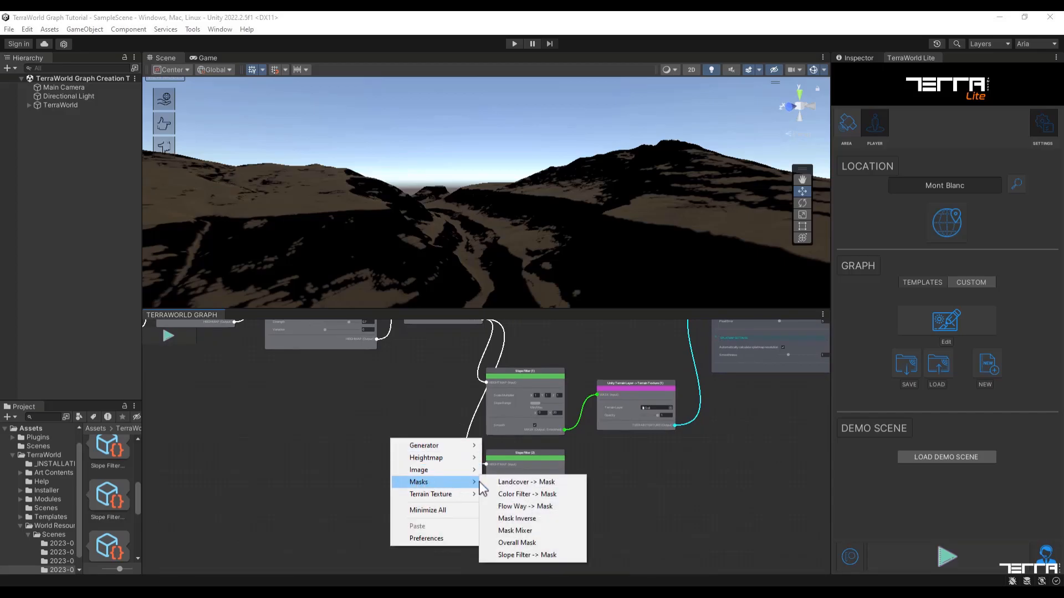
left_click(508, 494)
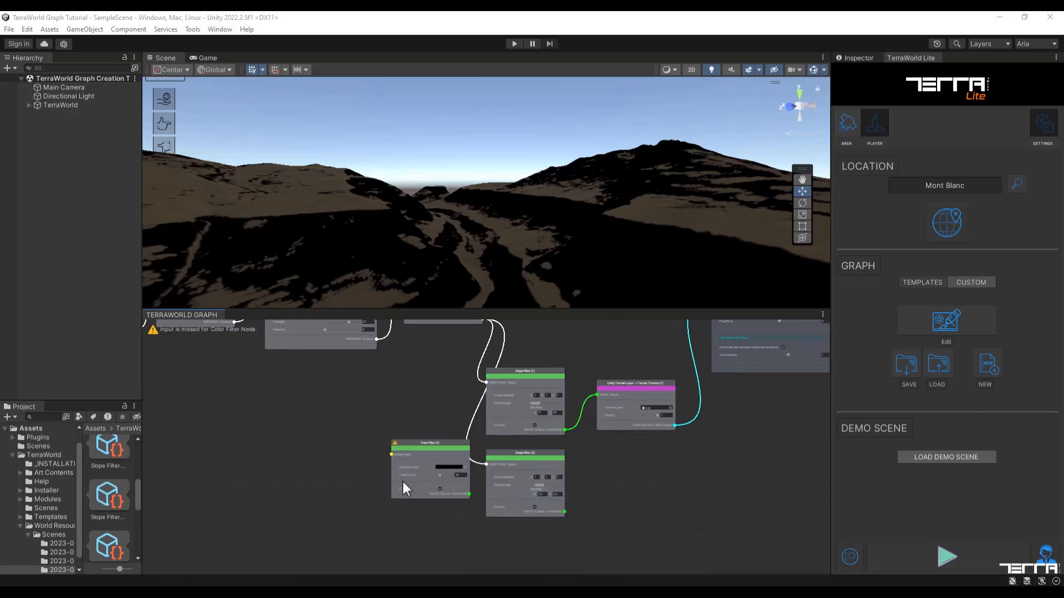
scroll(395, 474, "up", 4)
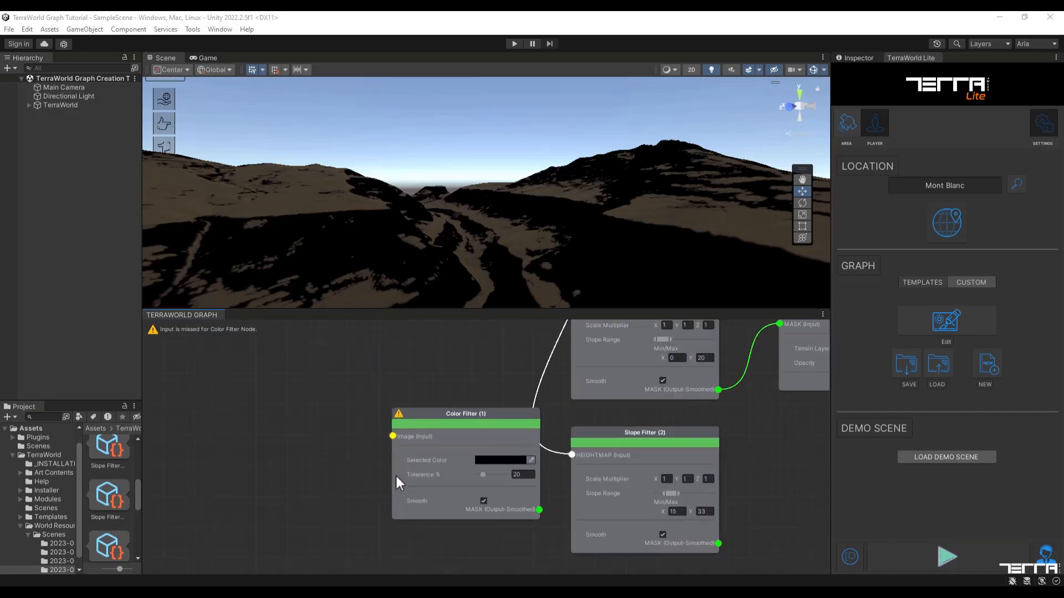
scroll(396, 477, "up", 1)
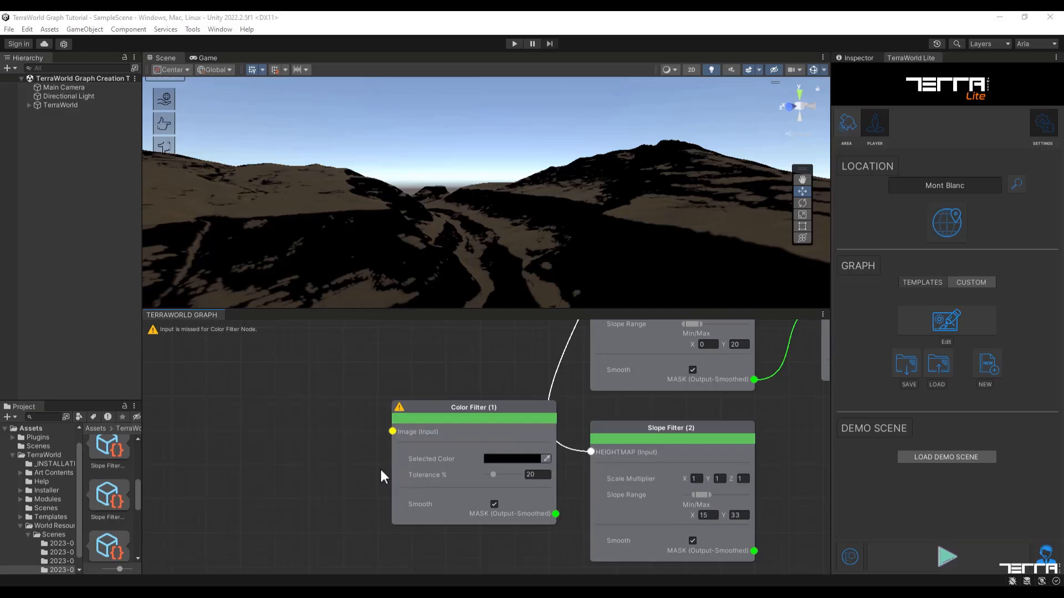
scroll(380, 467, "down", 4)
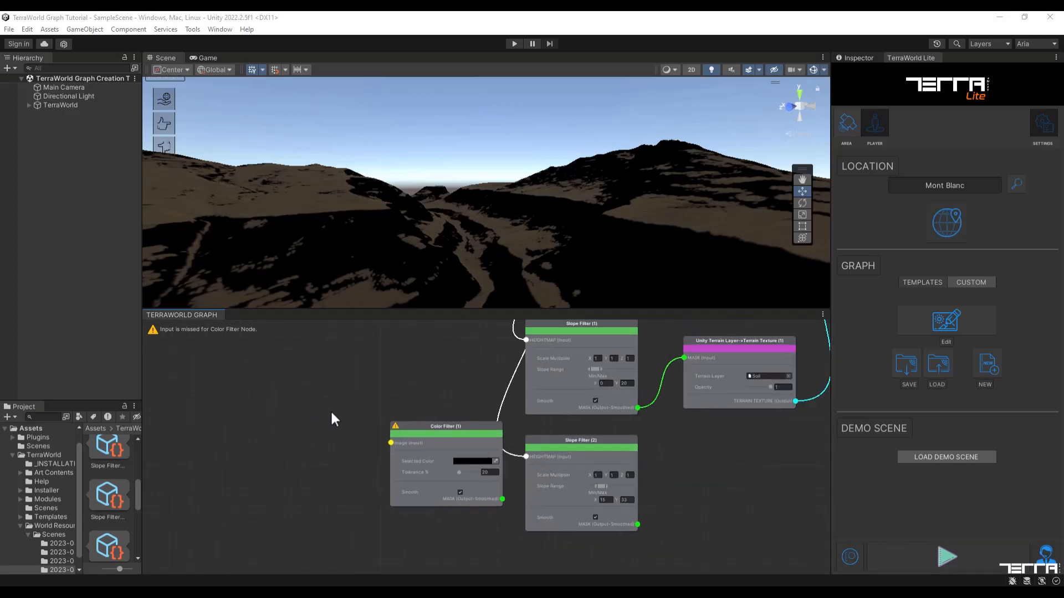
Move the Color Filter node beside the terrain source node and connect the Satellite Image output to its image input
middle_click_drag(314, 402, 364, 427)
scroll(366, 427, "down", 3)
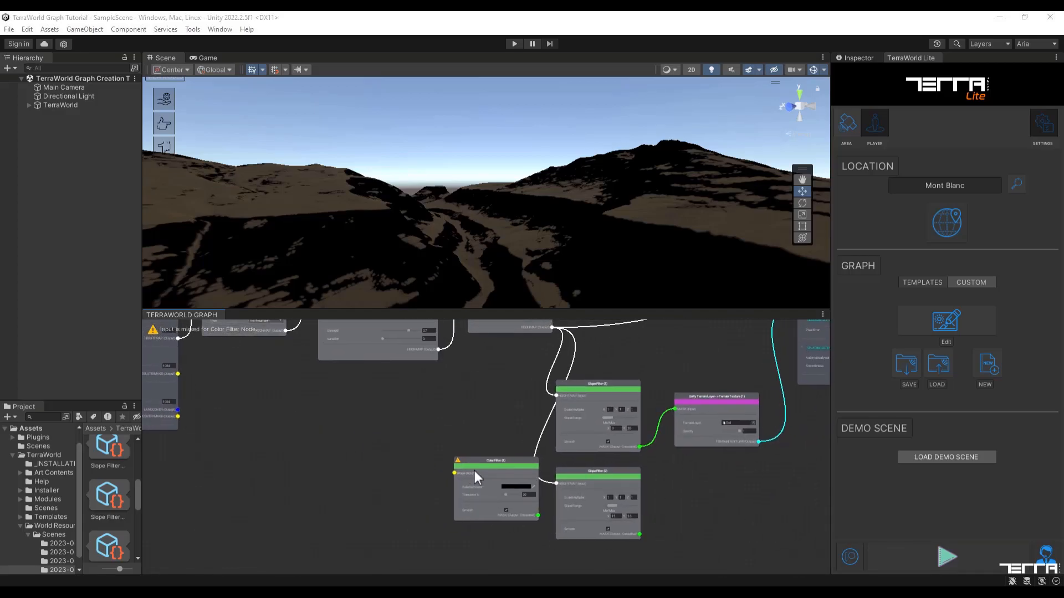
left_click_drag(479, 461, 291, 388)
middle_click_drag(232, 384, 339, 404)
scroll(319, 411, "up", 2)
scroll(319, 405, "up", 2)
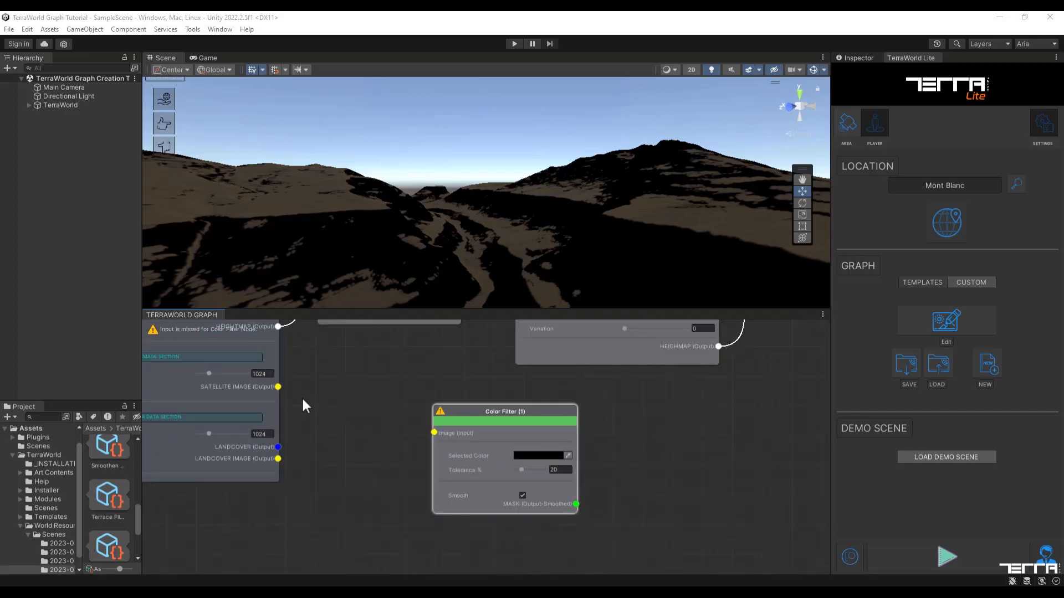
left_click_drag(323, 395, 435, 433)
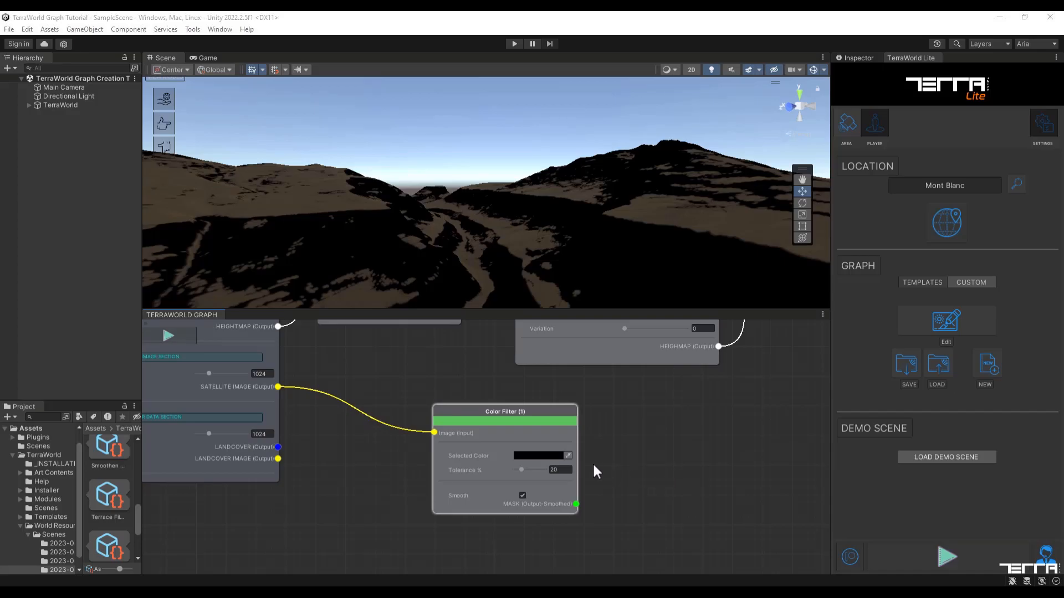
Set the Color Filter's selected color to green (hex 34873F) and its tolerance to 50%
left_click(567, 456)
left_click(548, 454)
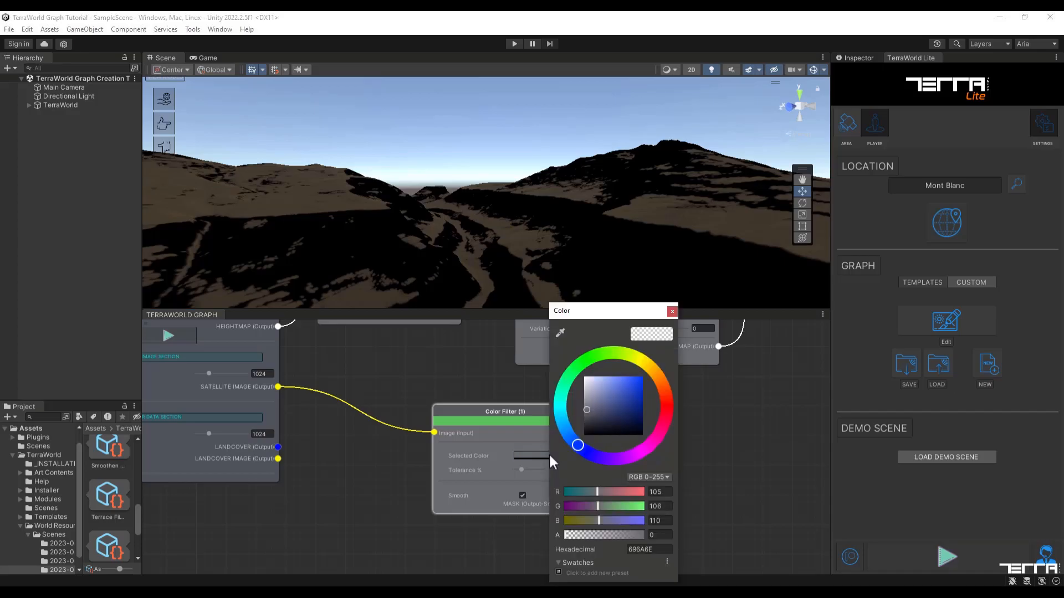
left_click(580, 364)
left_click(620, 404)
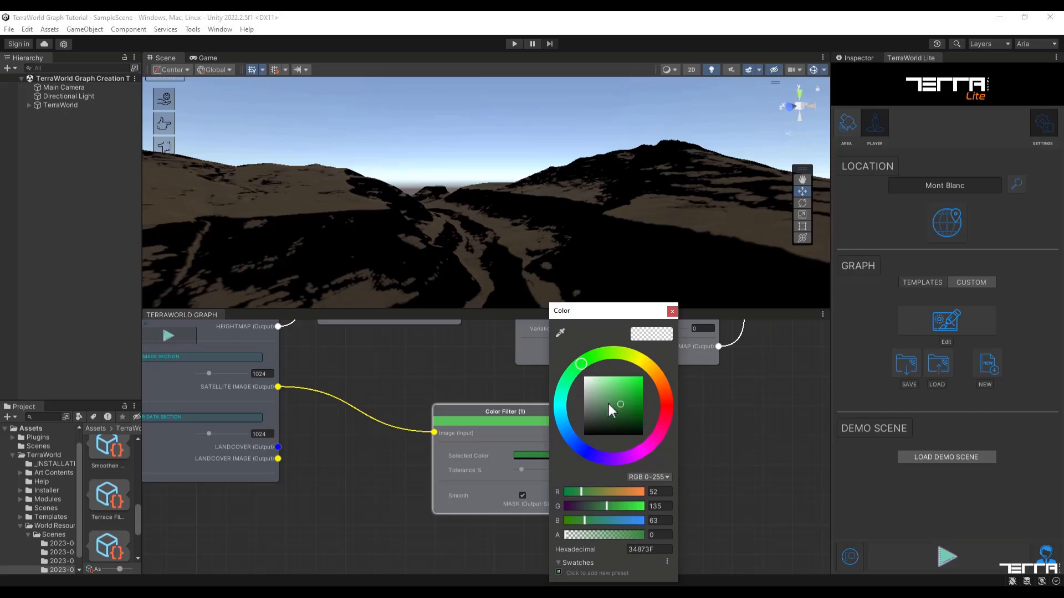
left_click(672, 311)
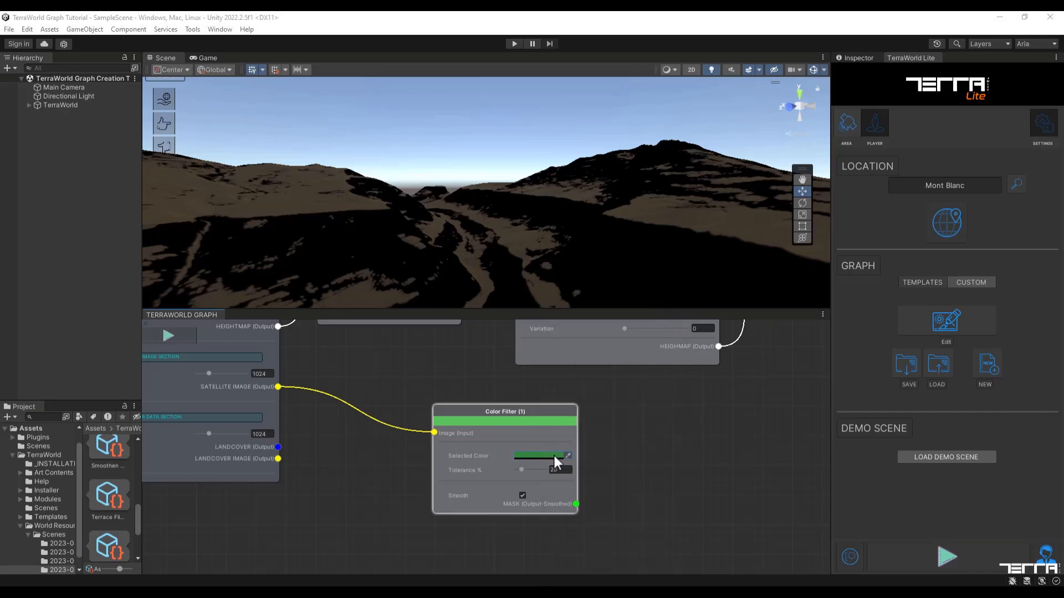
left_click(559, 468)
type("5")
scroll(644, 461, "down", 2)
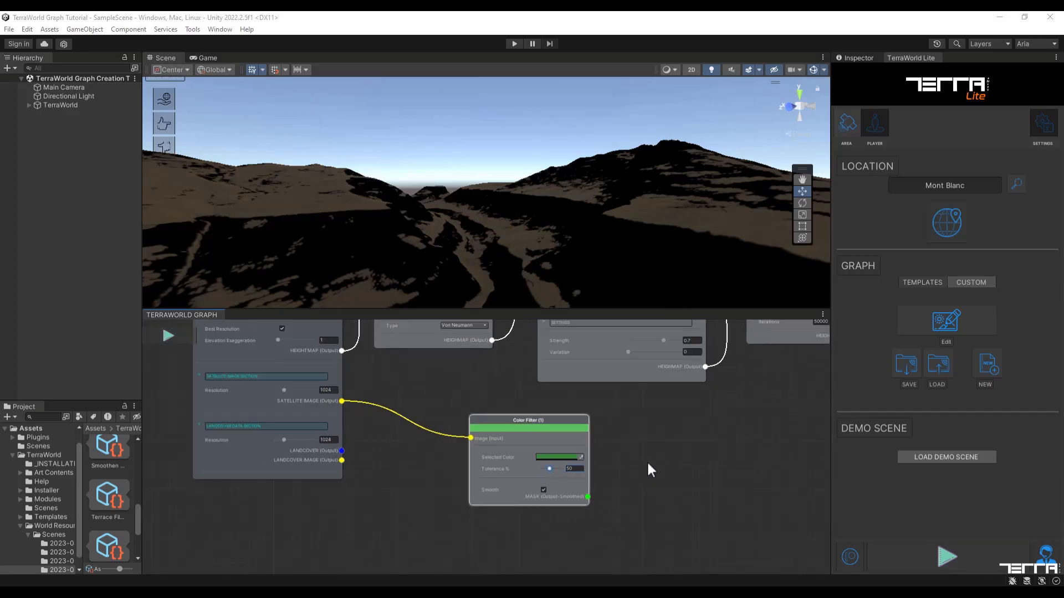
Place the Color Filter node directly below the second Slope Filter node
middle_click_drag(688, 477, 497, 412)
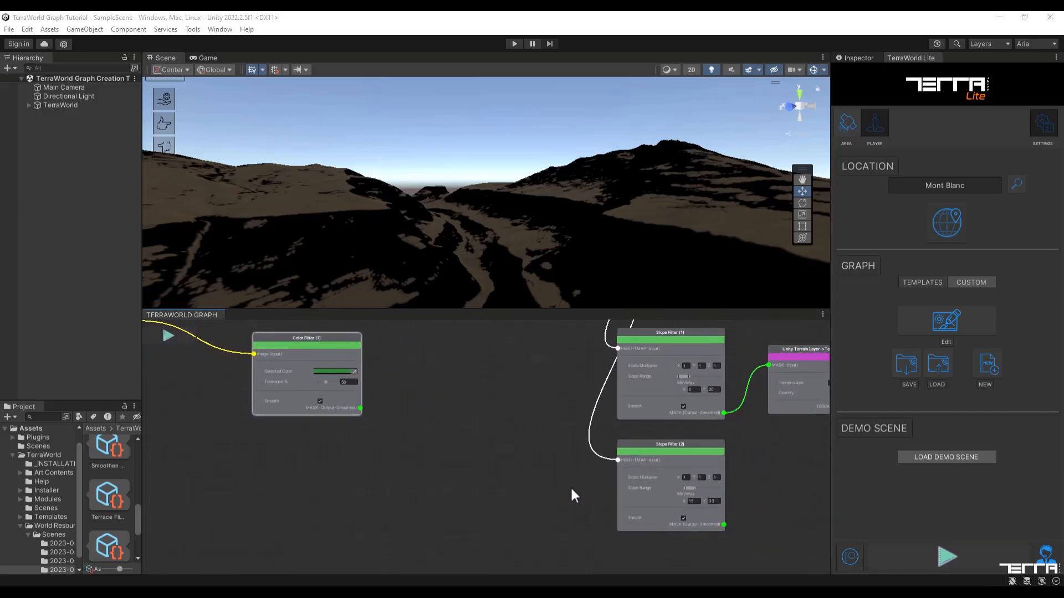
scroll(571, 487, "down", 1)
middle_click_drag(571, 488, 543, 467)
left_click_drag(300, 339, 623, 523)
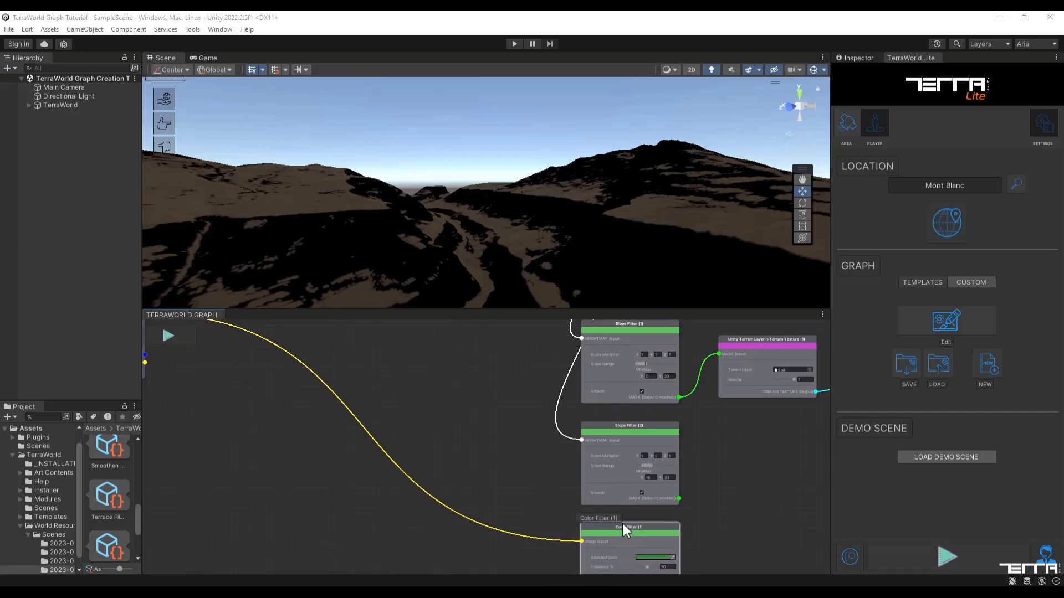
middle_click_drag(516, 487, 415, 428)
left_click(419, 438)
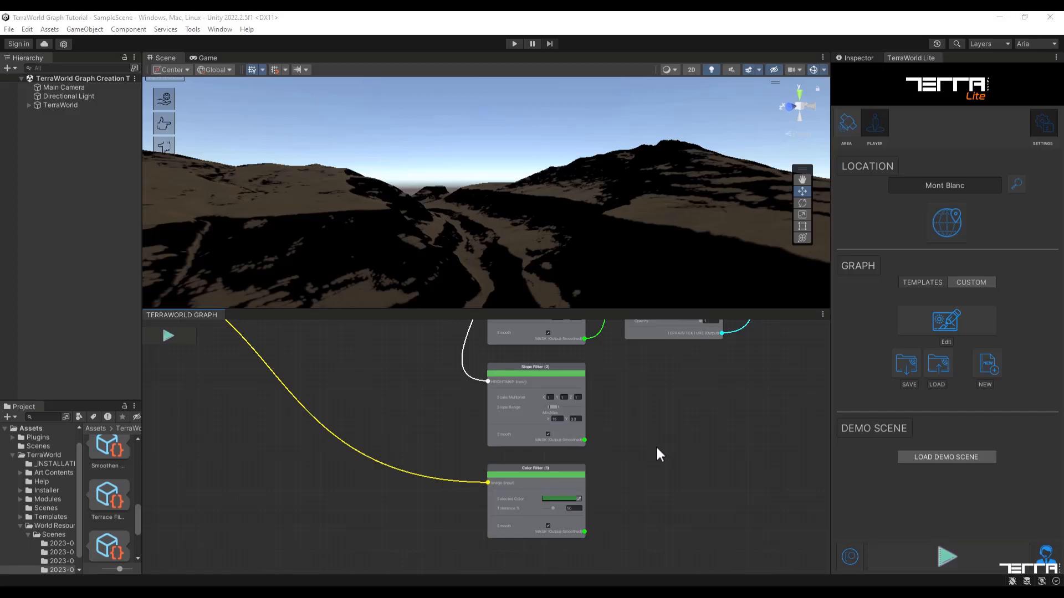
Add a Mask Mixer node beside the second Slope Filter and Color Filter nodes
right_click(643, 430)
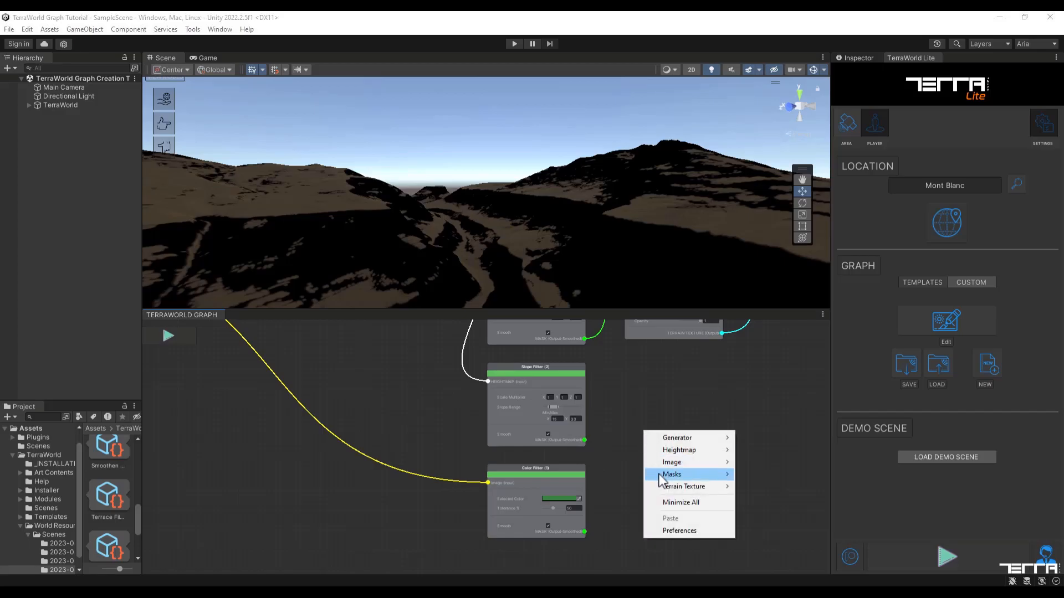
mouse_move(660, 479)
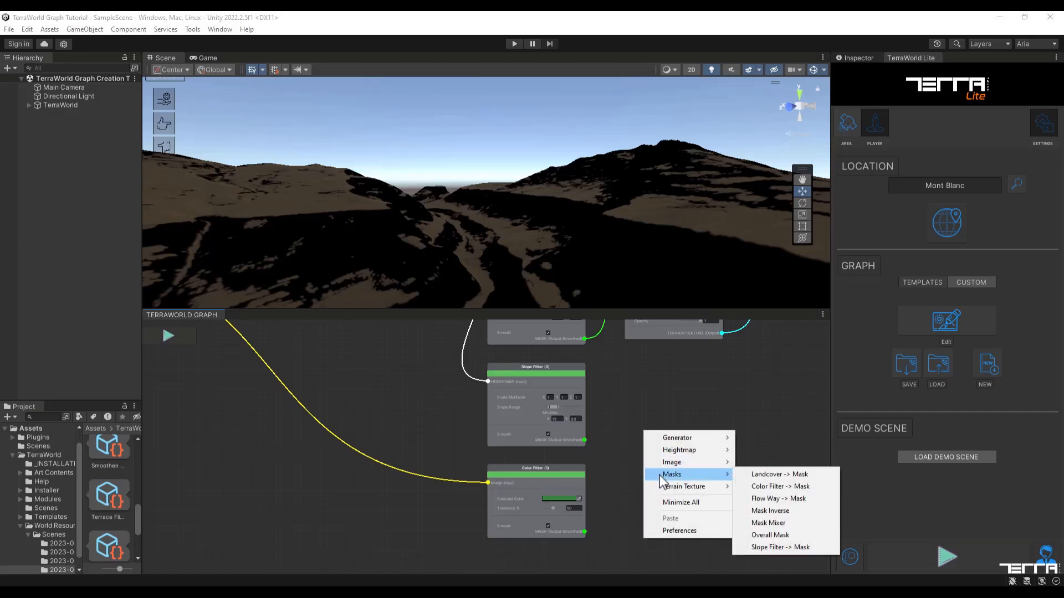
left_click(755, 523)
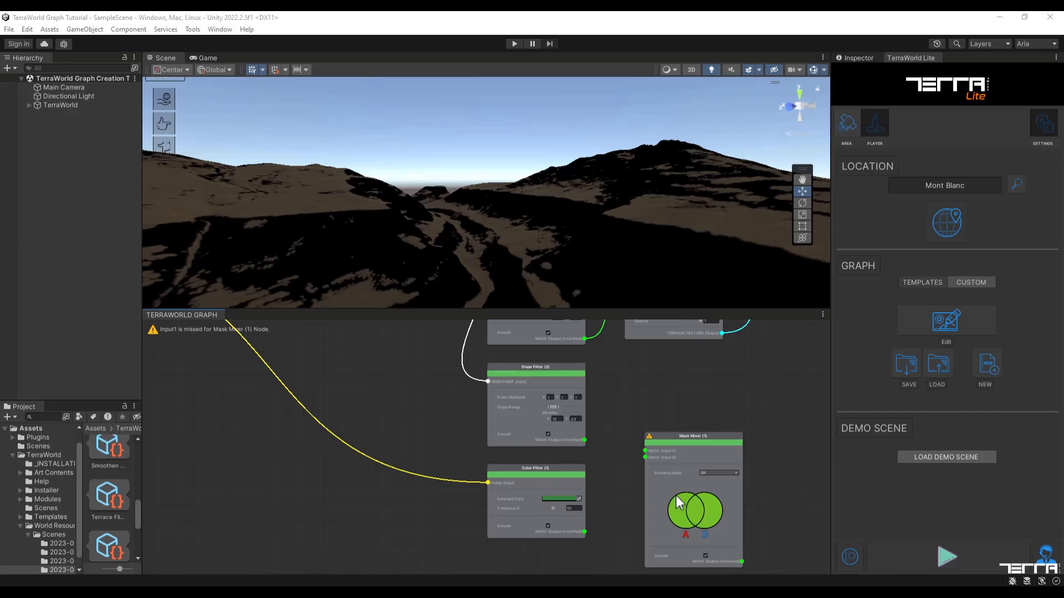
middle_click_drag(613, 493, 503, 450)
scroll(562, 449, "up", 1)
scroll(563, 447, "up", 2)
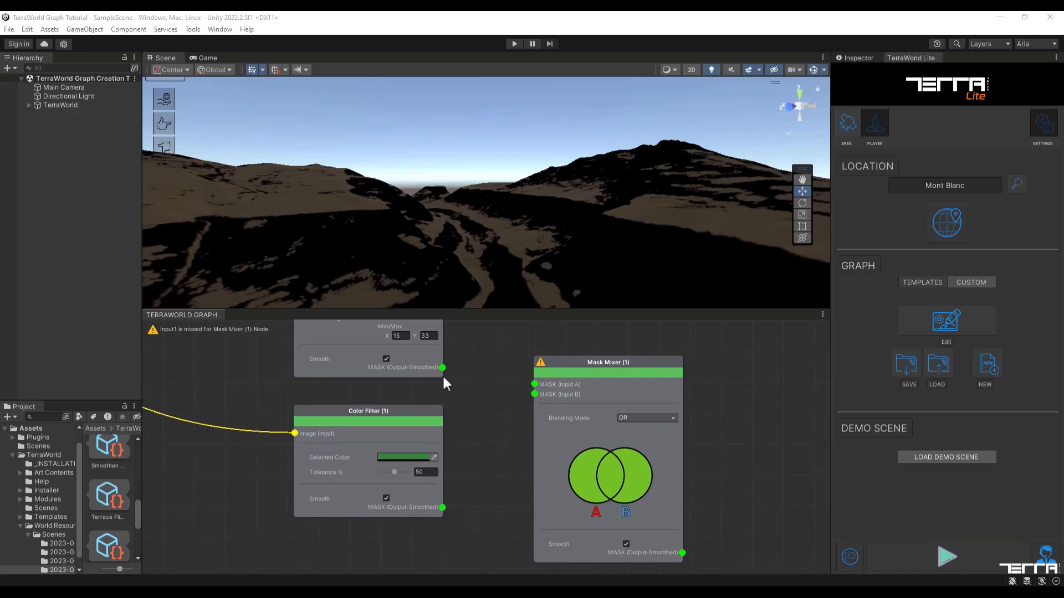
Connect the second Slope Filter's mask to Mask Mixer input A and the Color Filter's mask to input B, and move the mixer closer
left_click_drag(442, 367, 530, 384)
left_click_drag(443, 507, 535, 394)
scroll(732, 368, "down", 4)
middle_click_drag(737, 362, 632, 431)
left_click_drag(550, 444, 520, 399)
Add a second Unity Terrain Layer->Terrain Texture node and connect the Mask Mixer output to its mask input
middle_click_drag(660, 390, 525, 399)
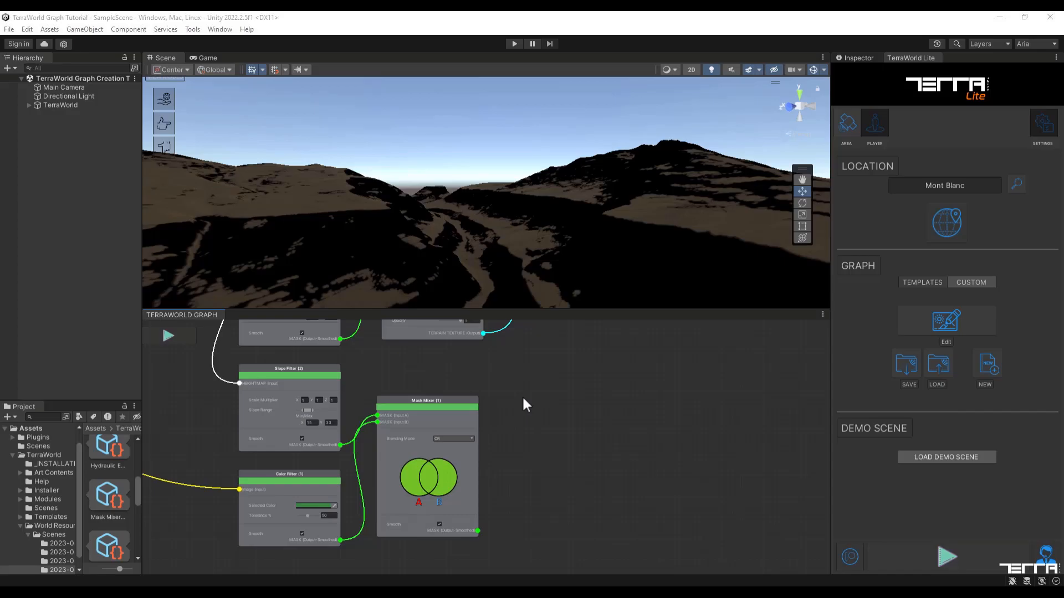
right_click(523, 399)
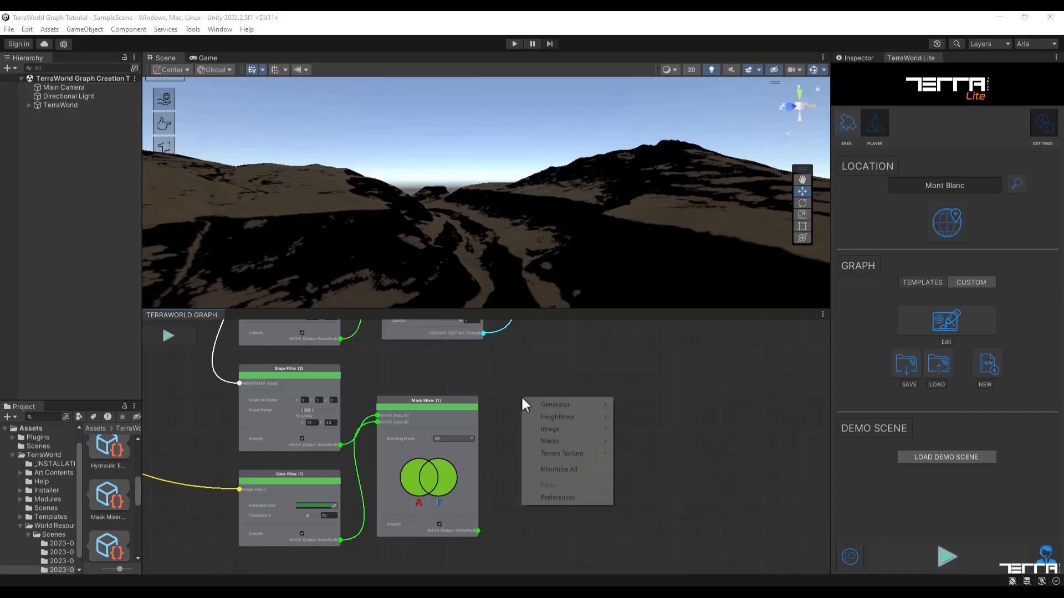
mouse_move(531, 441)
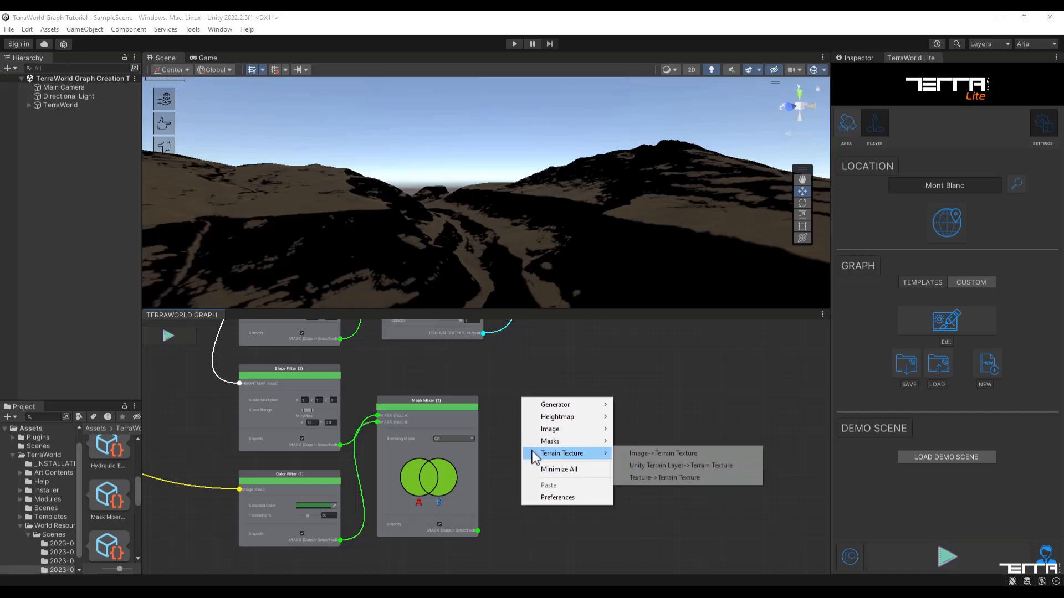
left_click(646, 467)
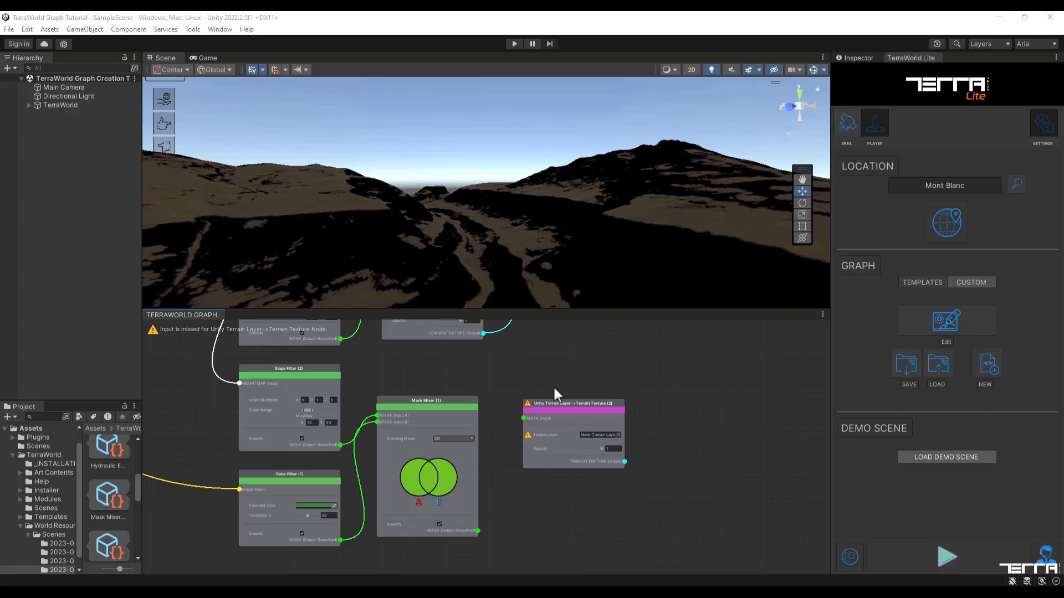
scroll(488, 476, "up", 1)
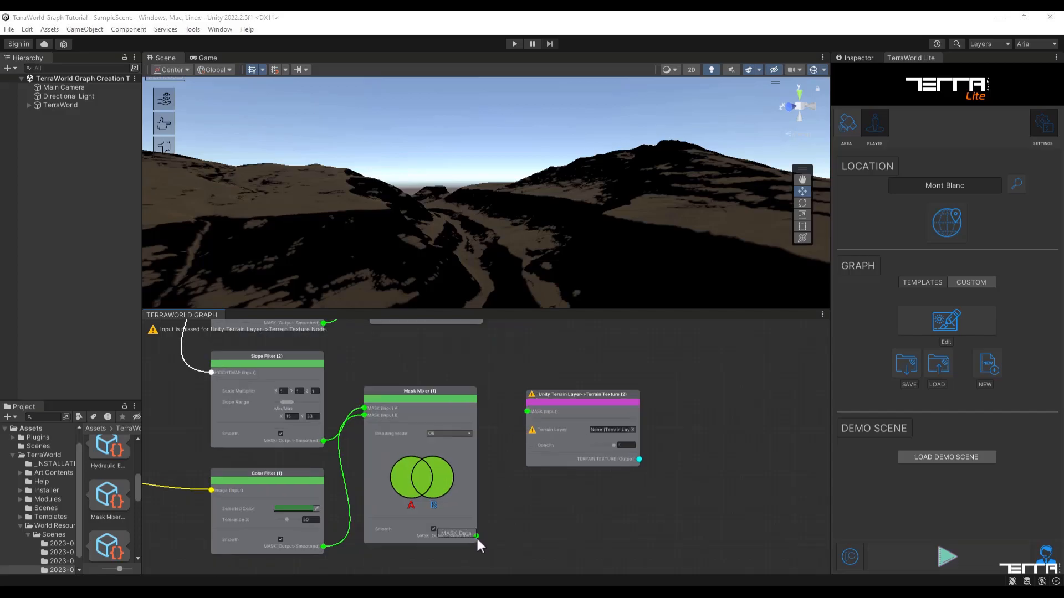
left_click_drag(507, 502, 527, 411)
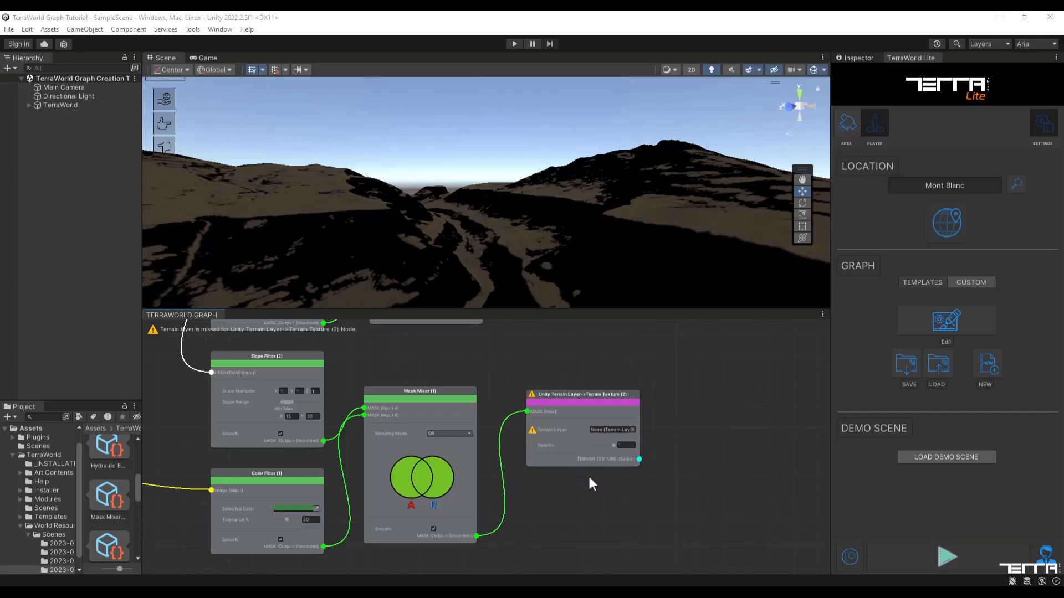
Assign the Grass terrain layer to the second Terrain Texture node
left_click(632, 430)
left_click(722, 252)
double_click(724, 249)
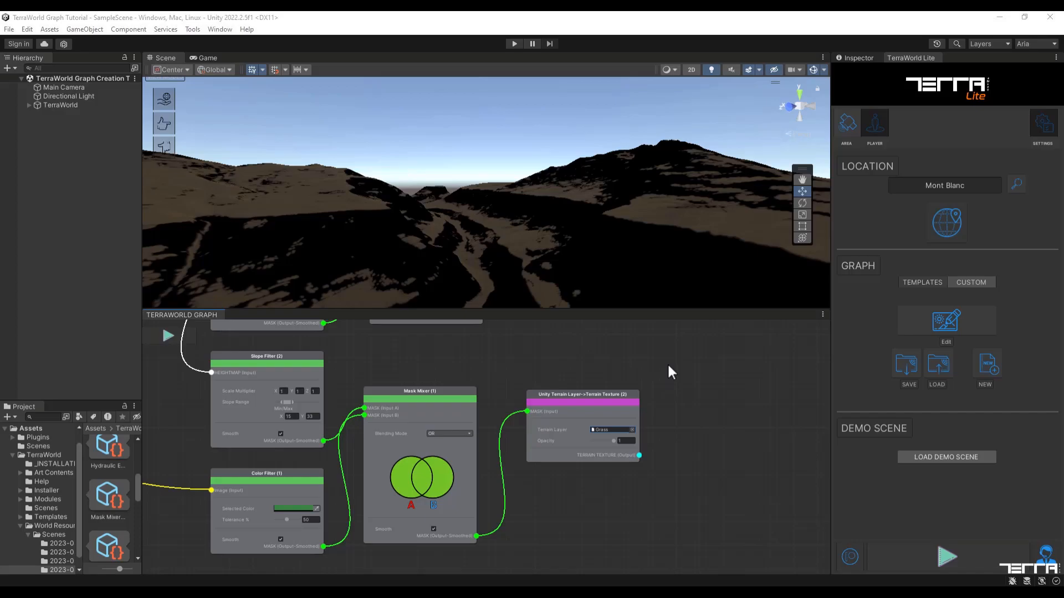
Align the first Terrain Texture node directly above the Grass Terrain Texture node
scroll(676, 355, "down", 2)
middle_click_drag(679, 350, 617, 468)
scroll(620, 442, "down", 3)
middle_click_drag(654, 429, 615, 474)
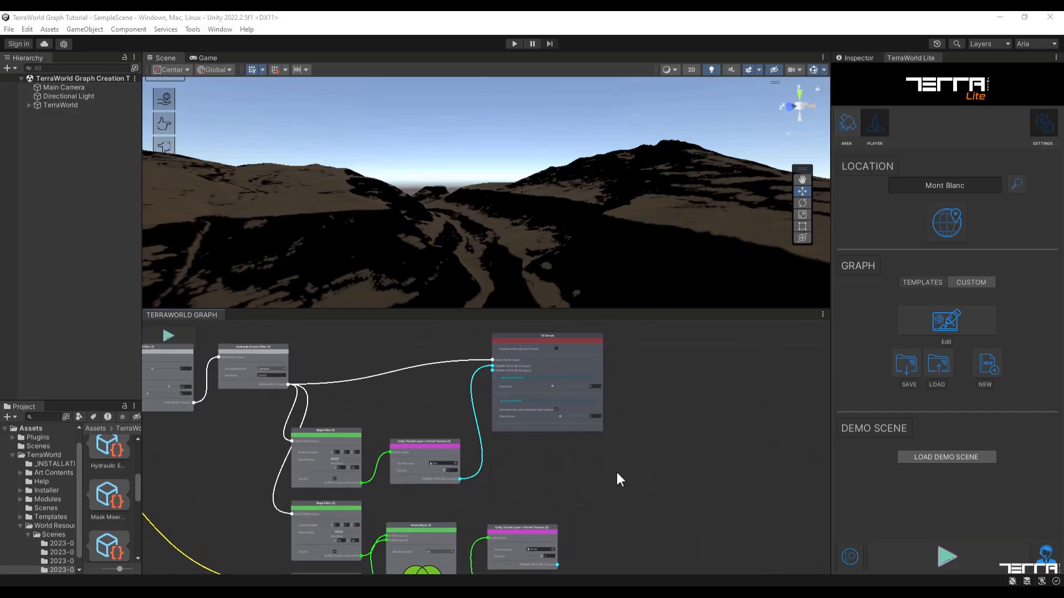
left_click(450, 454)
left_click_drag(448, 449, 541, 474)
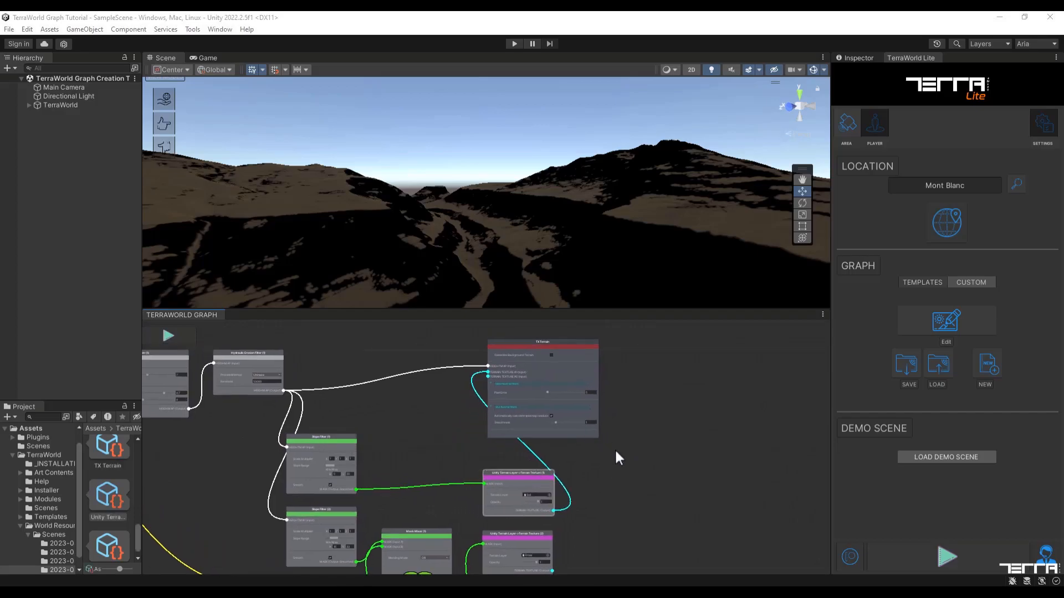
Move the TX Terrain node clear of the texture nodes and connect the Grass node's terrain texture output to its free texture input
left_click_drag(559, 348, 608, 343)
left_click_drag(661, 334, 676, 334)
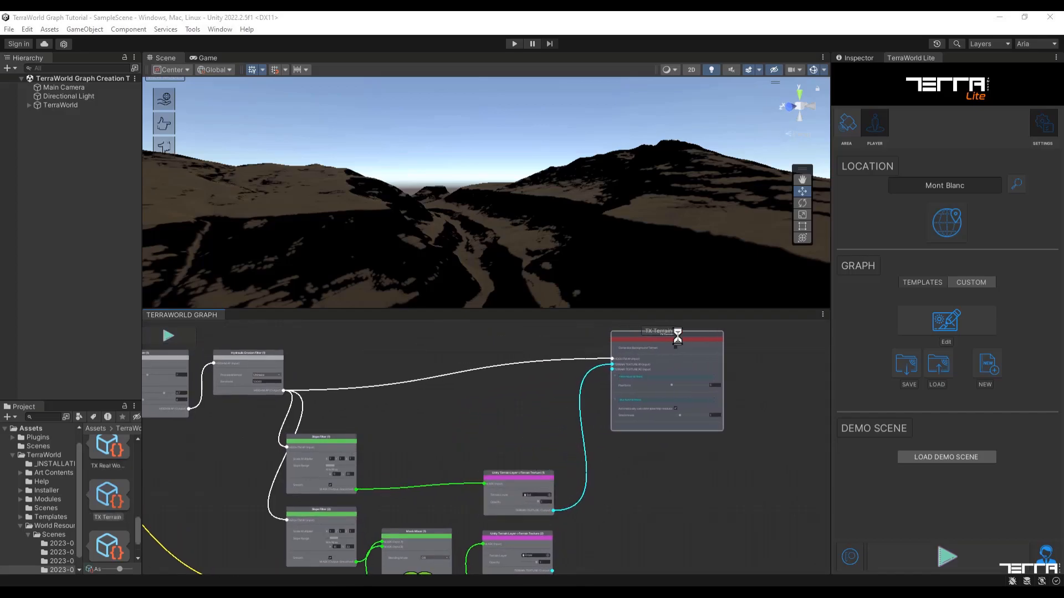
middle_click_drag(624, 534, 621, 515)
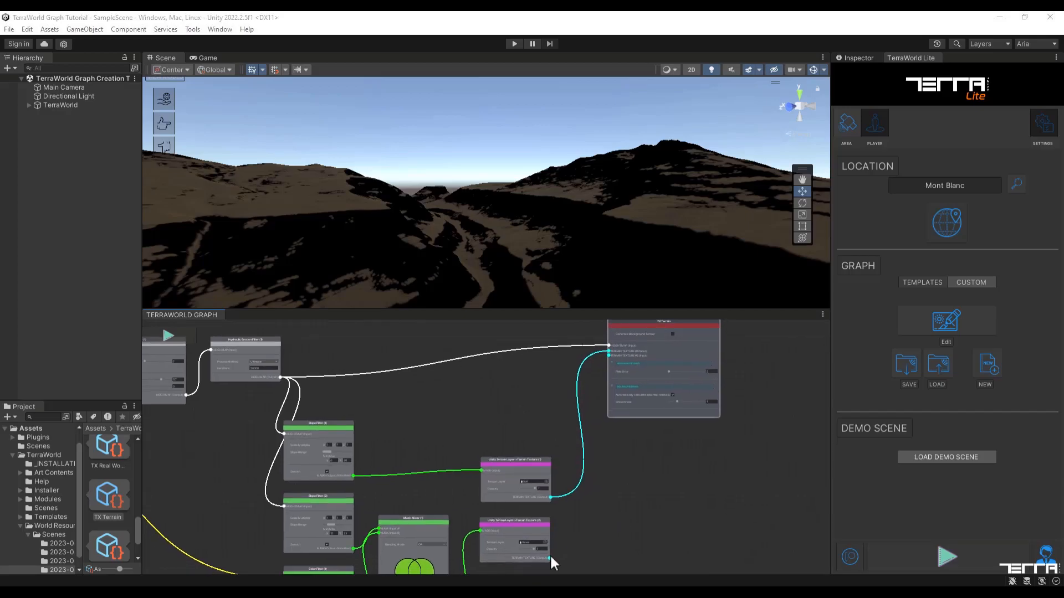
left_click_drag(549, 558, 609, 355)
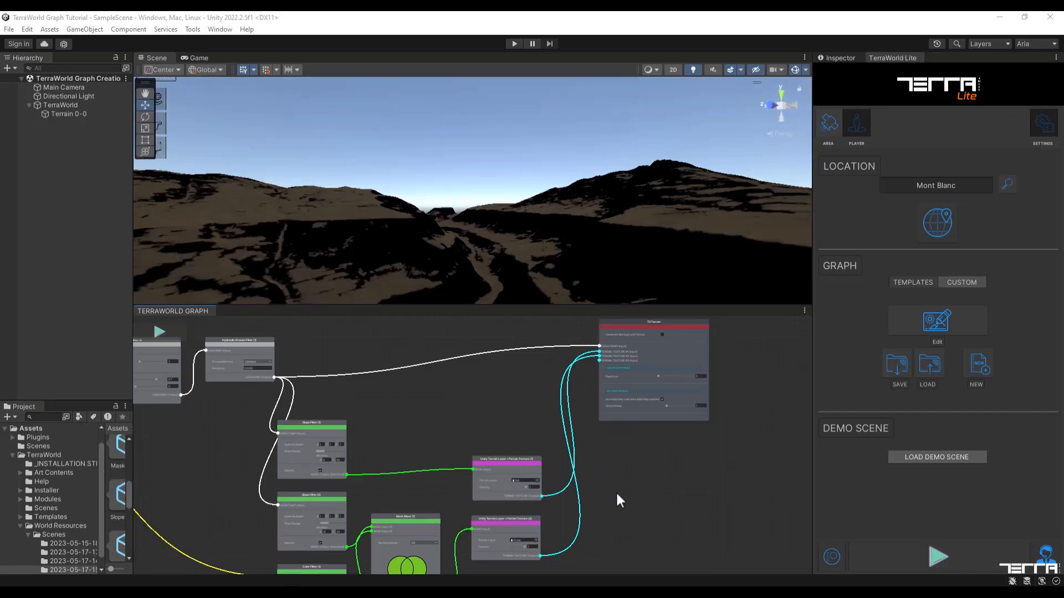
Add a third Slope Filter -> Mask node below the Color Filter and set its slope range minimum to 33
middle_click_drag(616, 500, 679, 343)
scroll(437, 494, "up", 3)
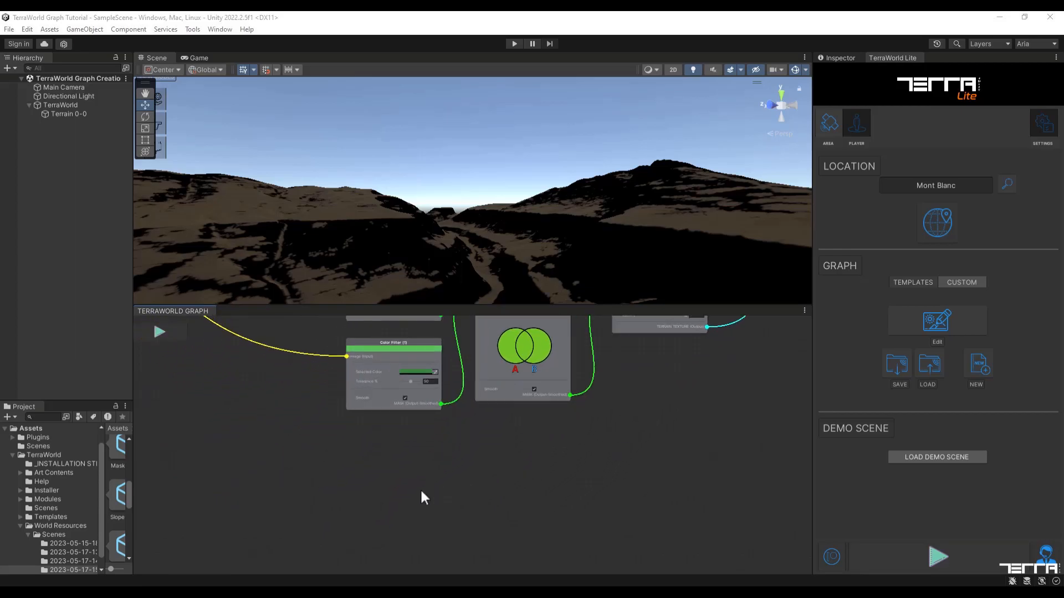
right_click(383, 457)
mouse_move(410, 498)
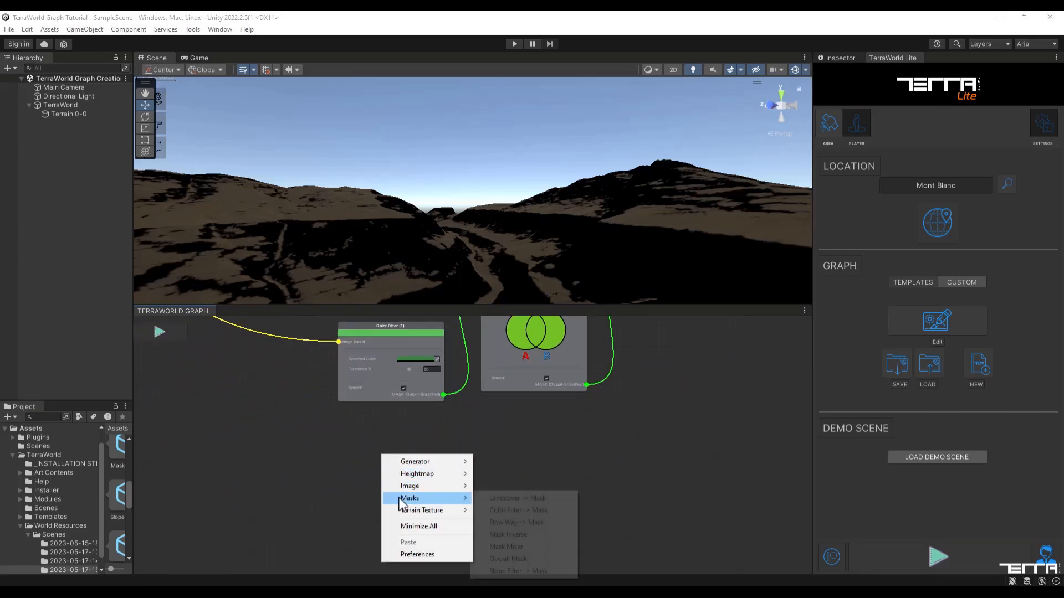
left_click(517, 571)
left_click_drag(437, 461, 392, 437)
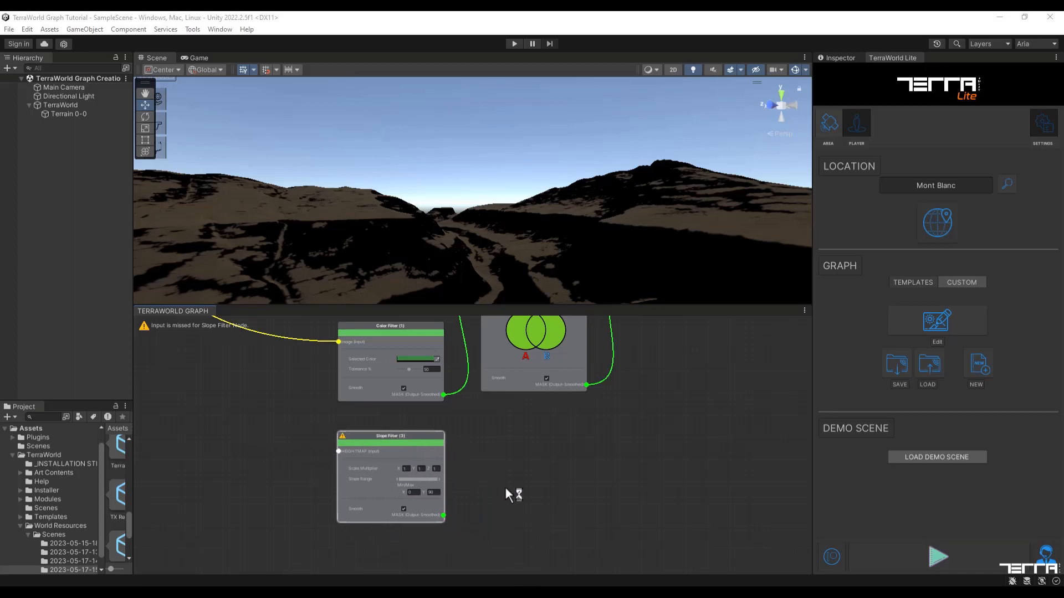
scroll(414, 490, "up", 1)
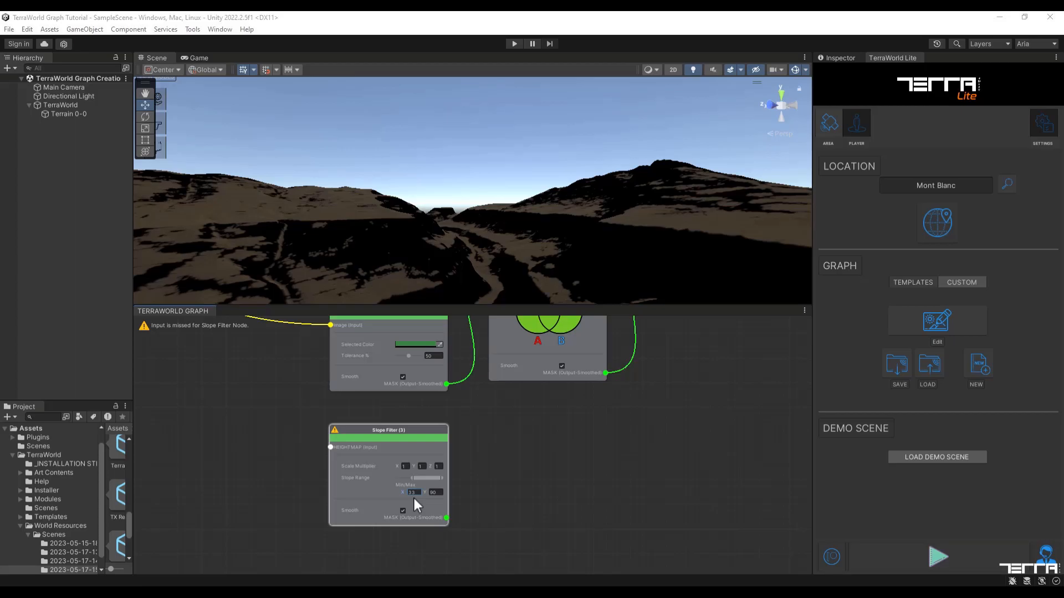
Connect the Hydraulic Erosion Filter output to the third Slope Filter's heightmap input
scroll(413, 496, "down", 5)
scroll(352, 446, "down", 3)
left_click_drag(369, 321, 371, 533)
middle_click_drag(547, 539, 515, 491)
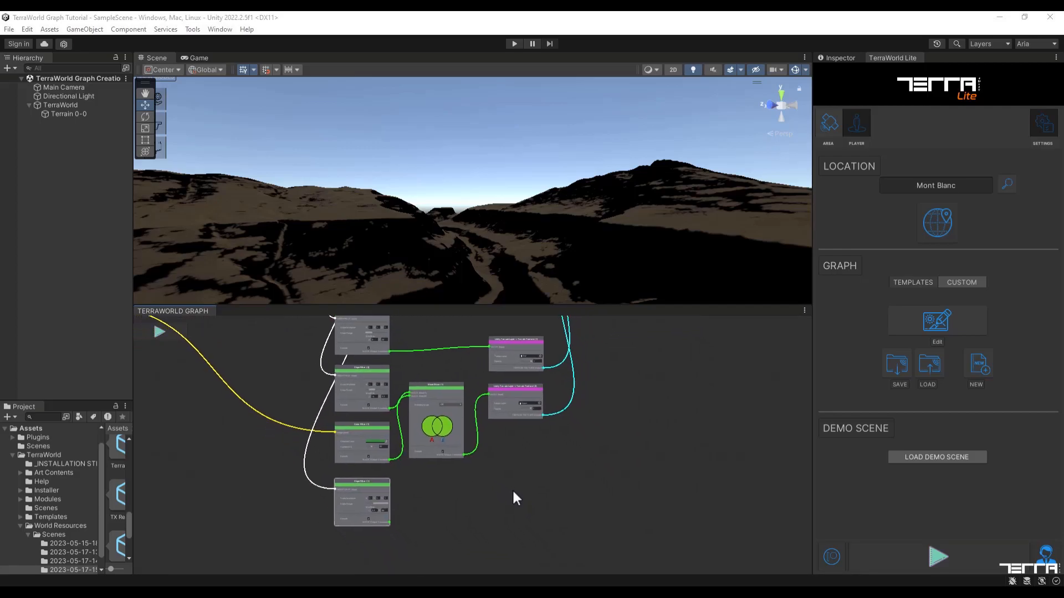
Add a third Unity Terrain Layer->Terrain Texture node and place it beside the third Slope Filter
scroll(489, 498, "up", 3)
scroll(490, 502, "up", 1)
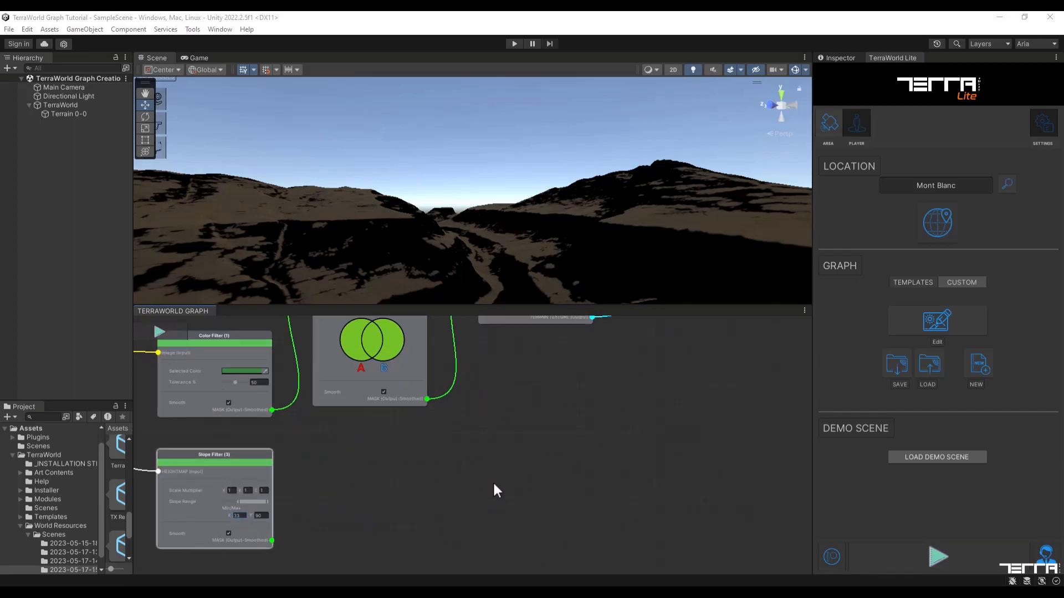
right_click(493, 486)
mouse_move(513, 507)
mouse_move(543, 521)
left_click(637, 533)
left_click_drag(563, 474, 545, 444)
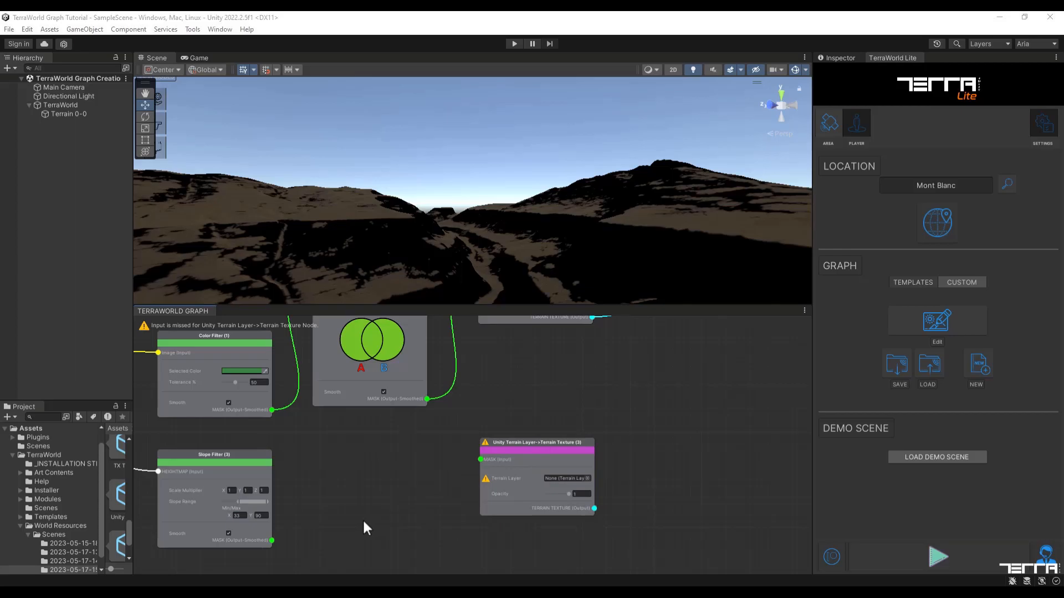
Connect the third Slope Filter's mask to the third Terrain Texture node and assign a terrain layer to that node
left_click_drag(272, 540, 480, 459)
left_click(587, 479)
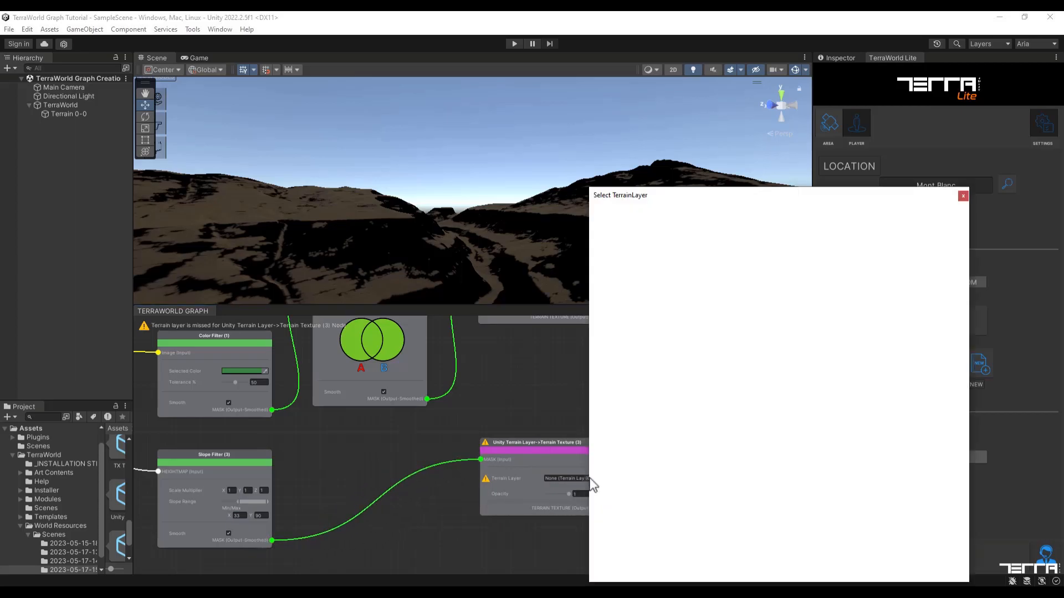
left_click(712, 248)
double_click(712, 248)
scroll(687, 383, "down", 6)
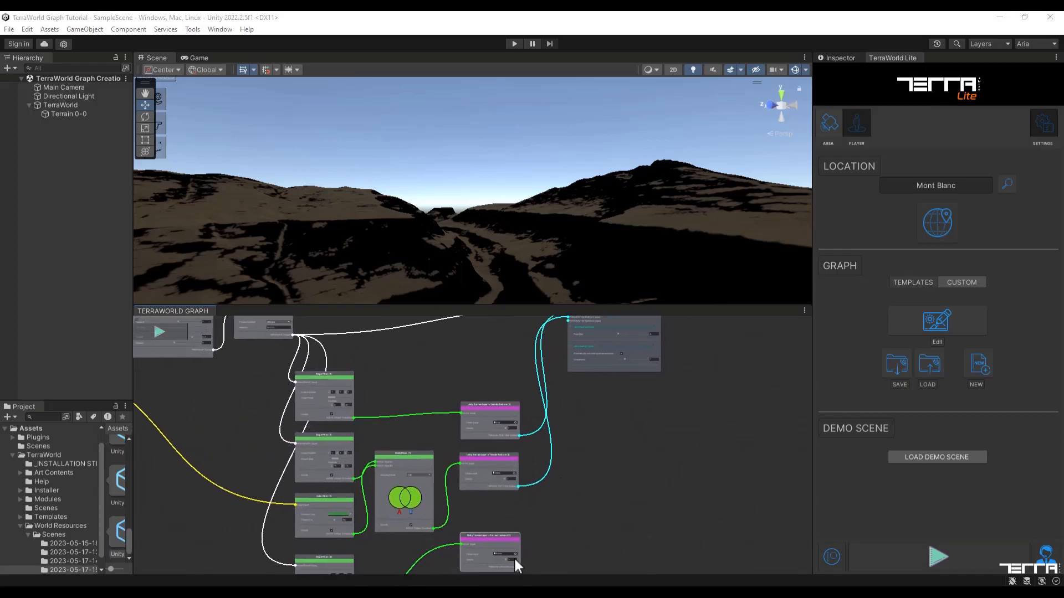
Connect the third Terrain Texture node's output to a terrain texture input of the terrain generator node
left_click_drag(519, 566, 570, 320)
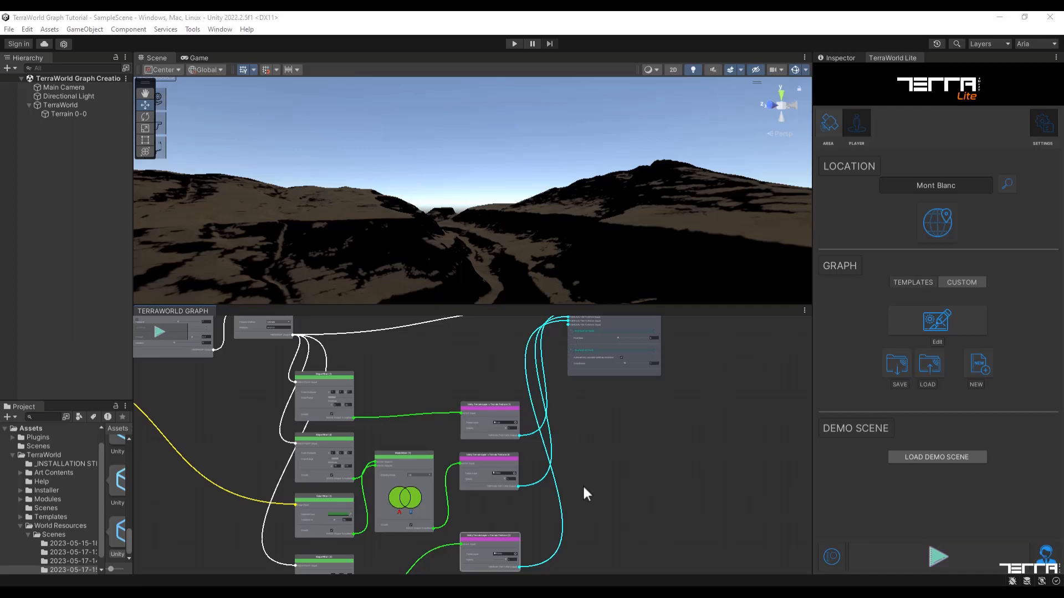
middle_click_drag(589, 487, 656, 359)
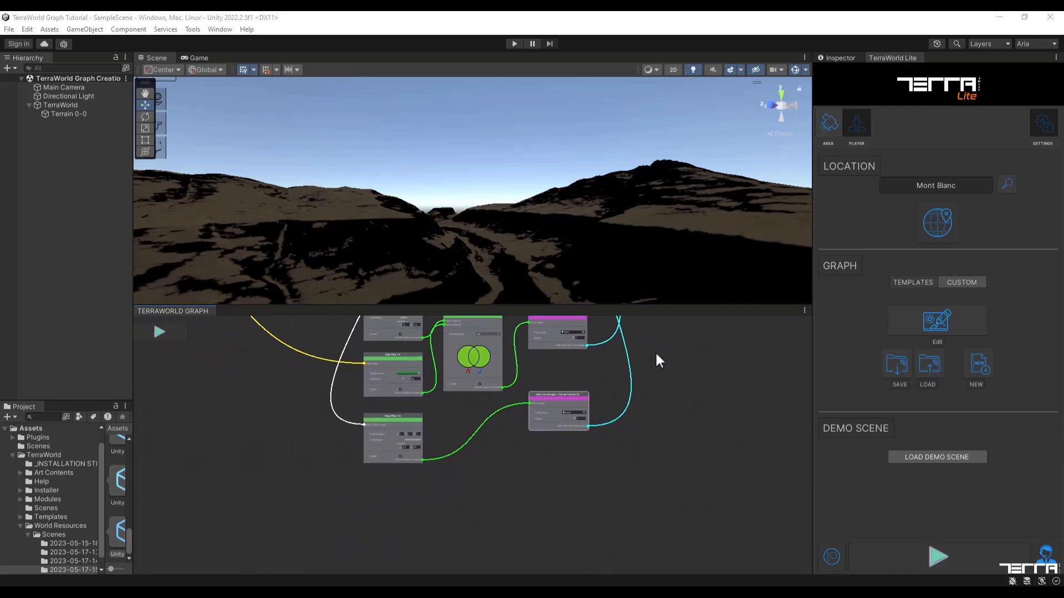
scroll(479, 475, "up", 3)
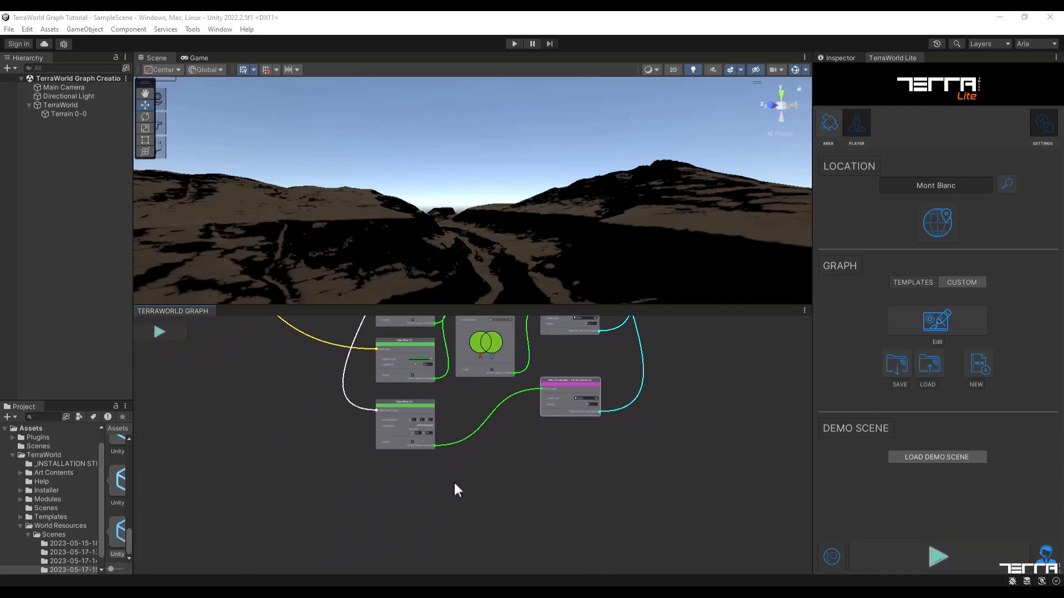
Add a Flow Way -> Mask node and place it directly below the third Slope Filter
scroll(414, 479, "up", 2)
right_click(406, 471)
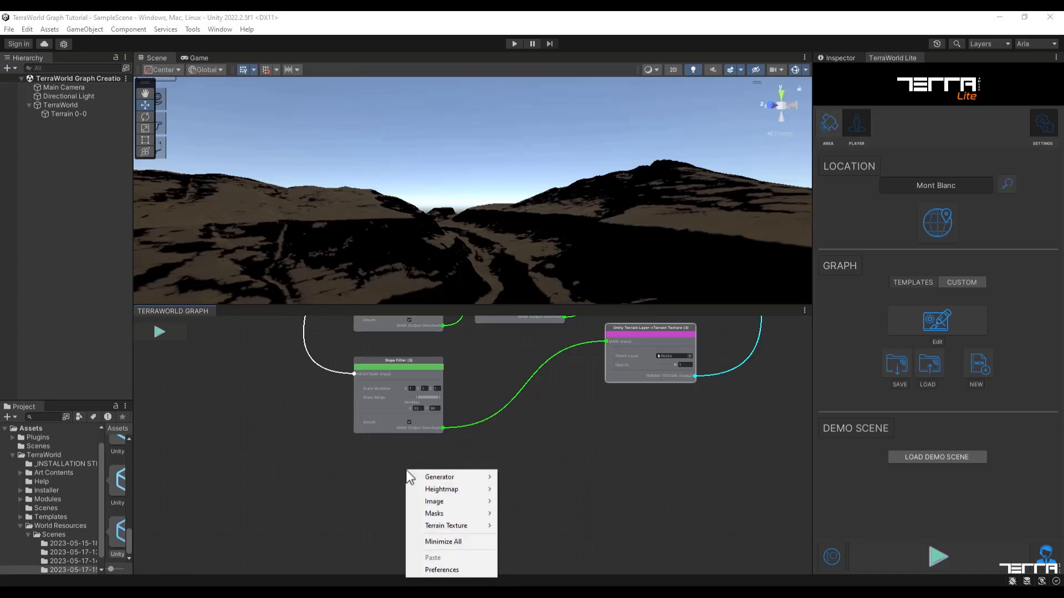
mouse_move(424, 516)
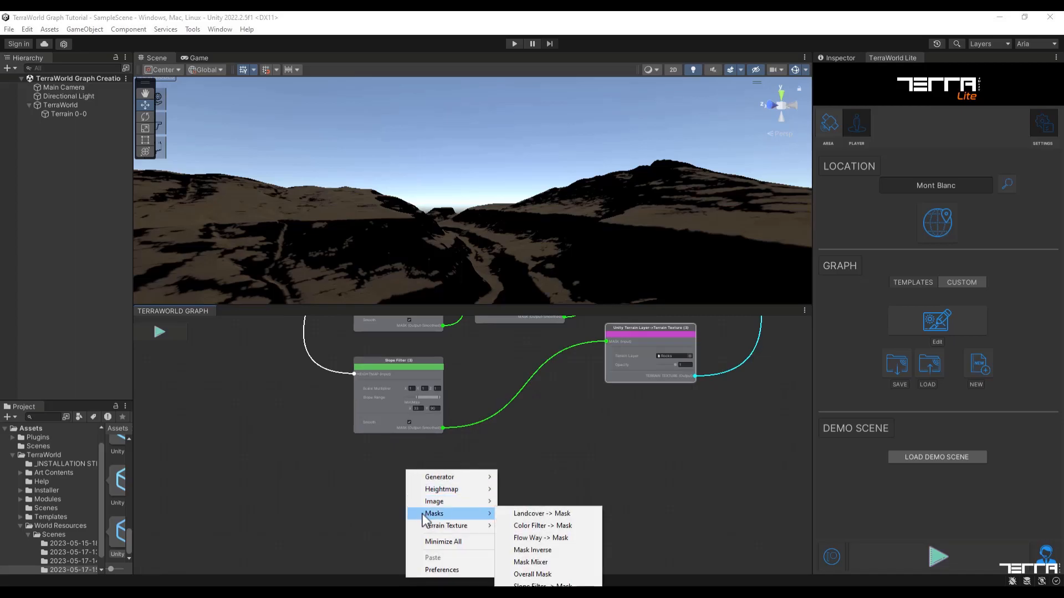
left_click(538, 538)
middle_click_drag(534, 496, 558, 492)
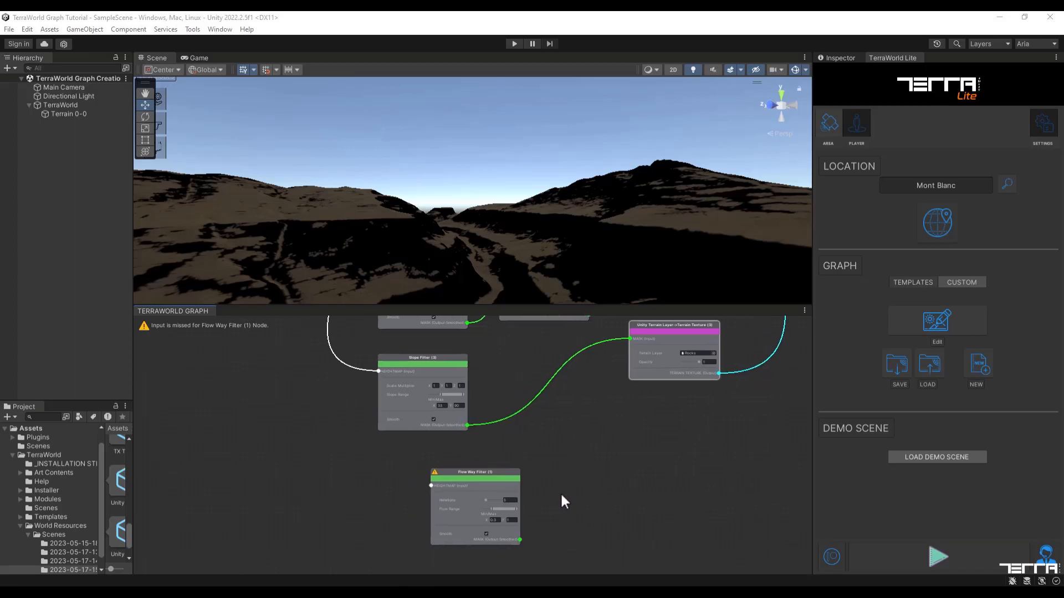
left_click_drag(499, 473, 441, 456)
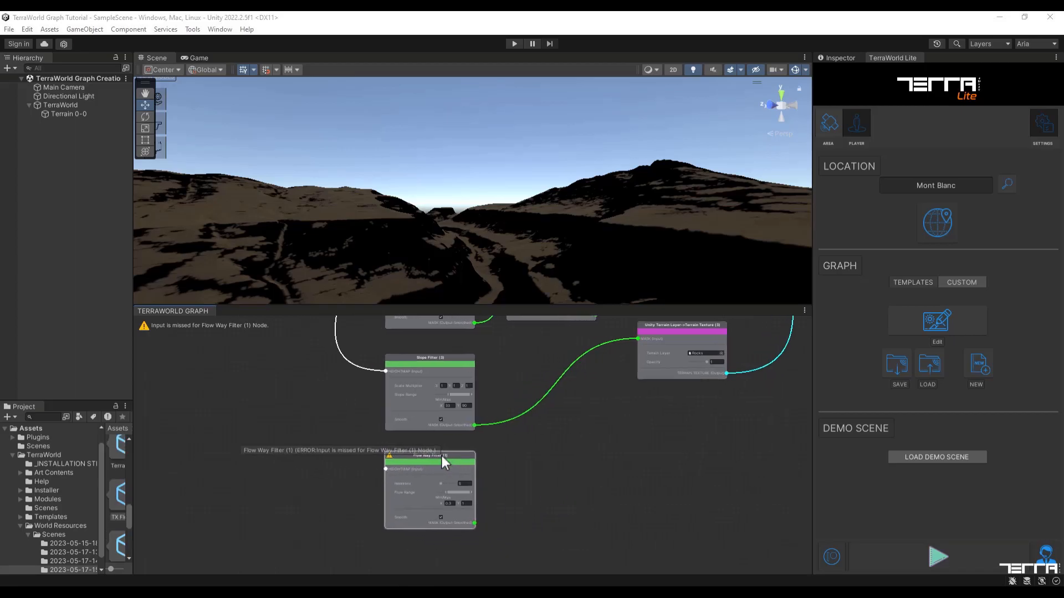
scroll(375, 473, "up", 5)
left_click(376, 482)
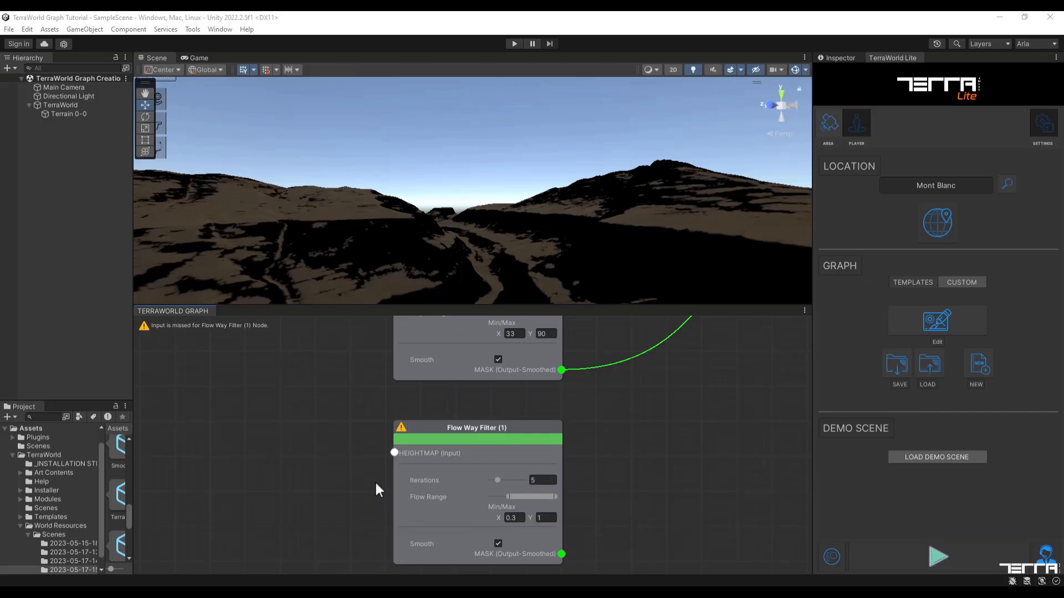
Connect the Hydraulic Erosion Filter output to the Flow Way Filter's heightmap input
scroll(376, 485, "down", 6)
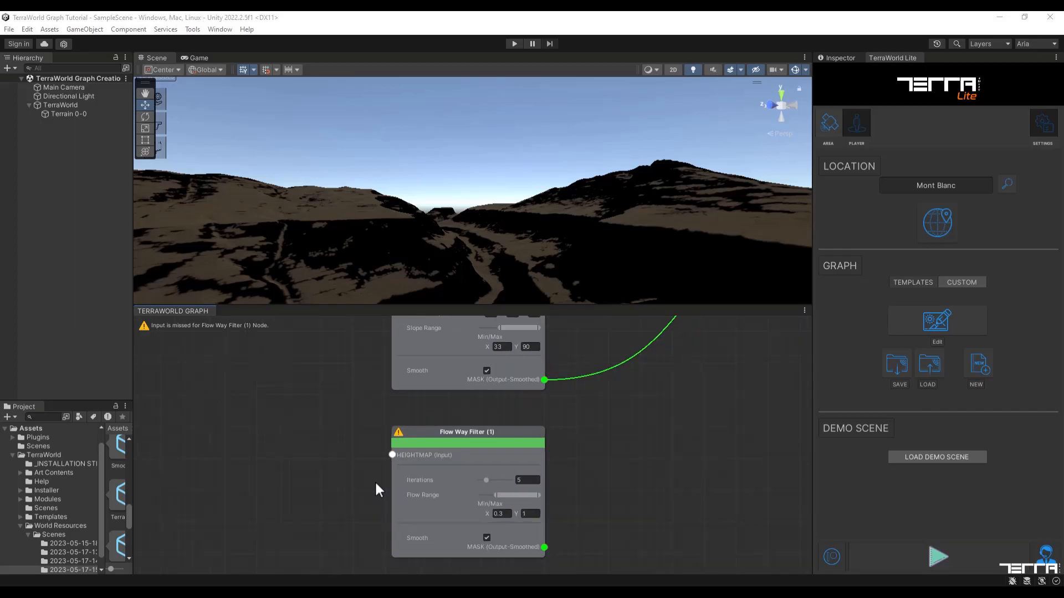
scroll(351, 491, "down", 3)
scroll(338, 516, "up", 2)
scroll(344, 487, "down", 3)
middle_click_drag(344, 497, 348, 476)
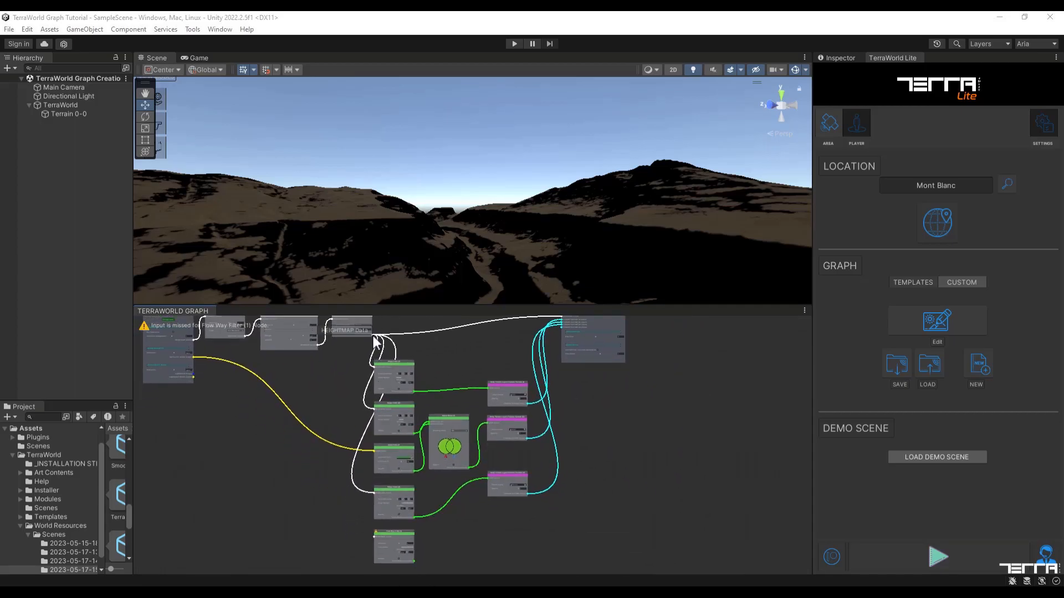
left_click_drag(374, 337, 374, 538)
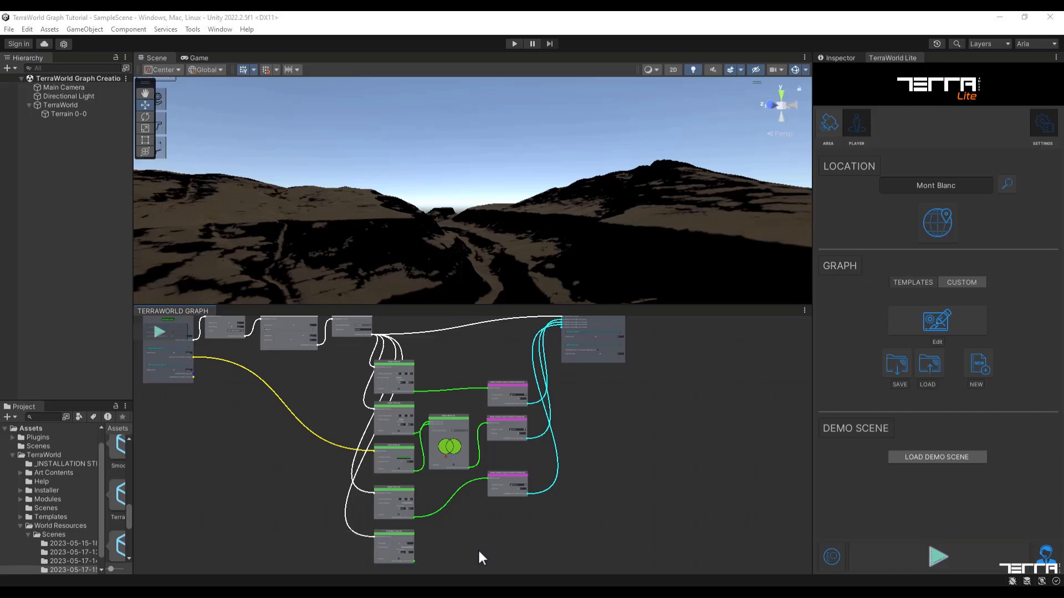
Add a fourth Unity Terrain Layer->Terrain Texture node and connect the Flow Way Filter's mask to it
scroll(480, 554, "up", 6)
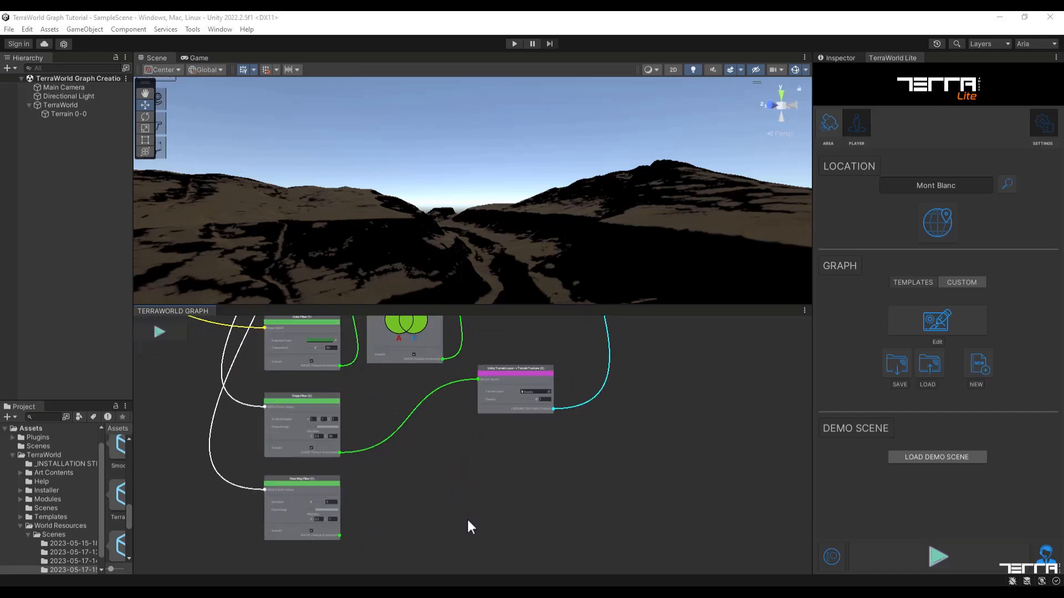
scroll(467, 523, "up", 4)
right_click(486, 430)
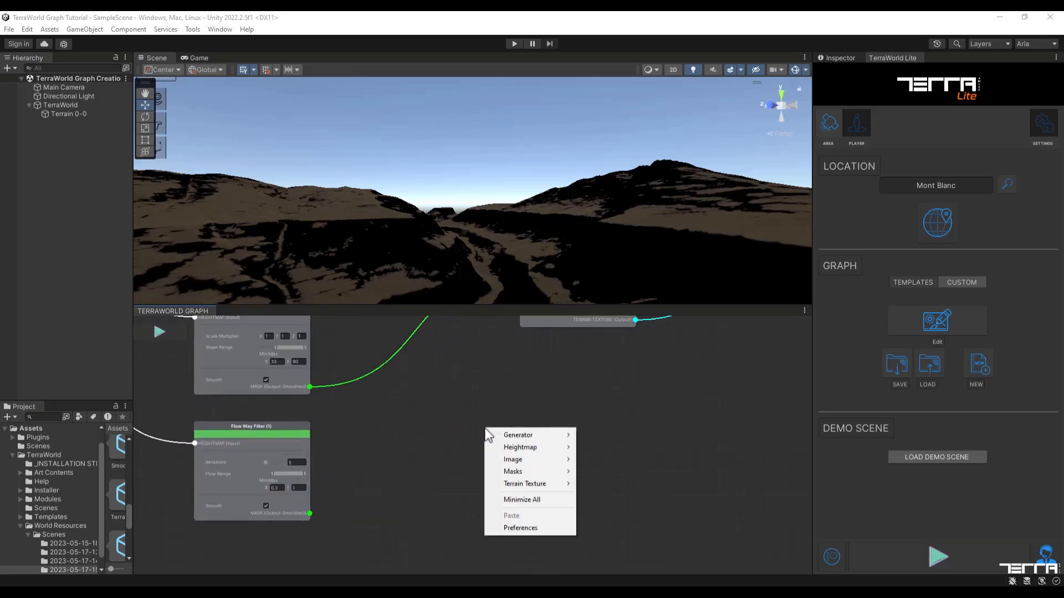
mouse_move(525, 484)
left_click(596, 494)
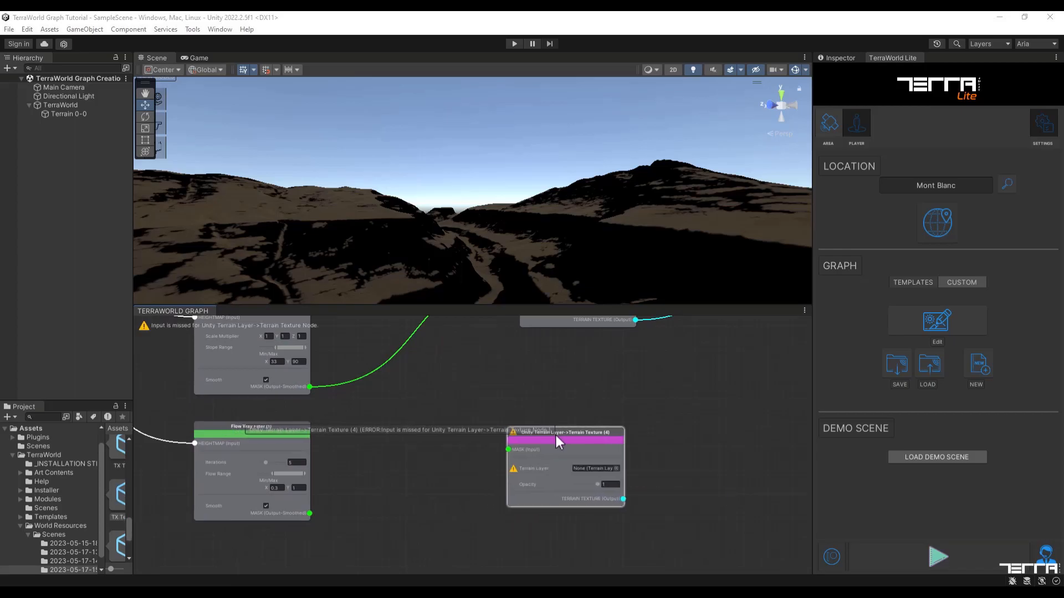
left_click_drag(309, 513, 508, 449)
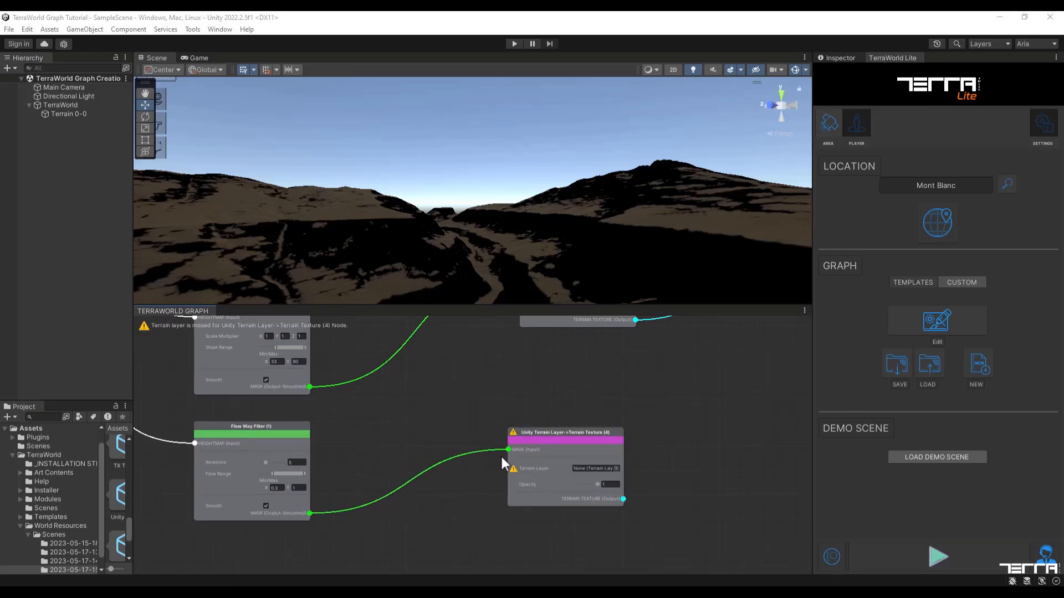
Assign a terrain layer to the fourth Terrain Texture node and align the node beneath the third one
left_click(616, 468)
left_click(673, 249)
left_click(674, 251)
left_click_drag(579, 430, 593, 406)
scroll(611, 355, "down", 2)
scroll(611, 355, "down", 6)
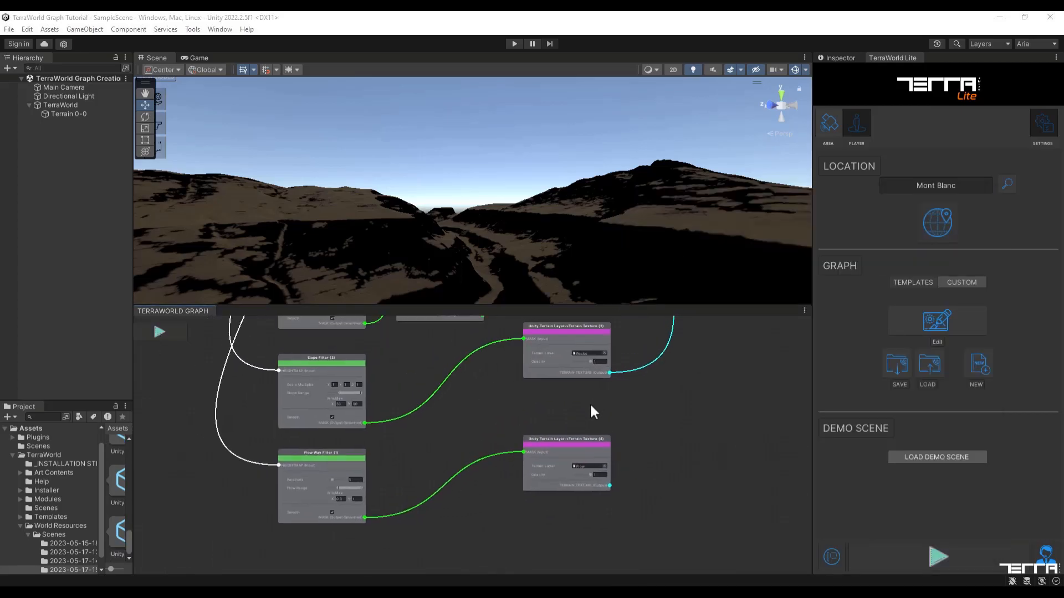
Connect the fourth Terrain Texture output to the terrain generator node, then generate the terrain and inspect its texturing
left_click_drag(514, 536, 570, 334)
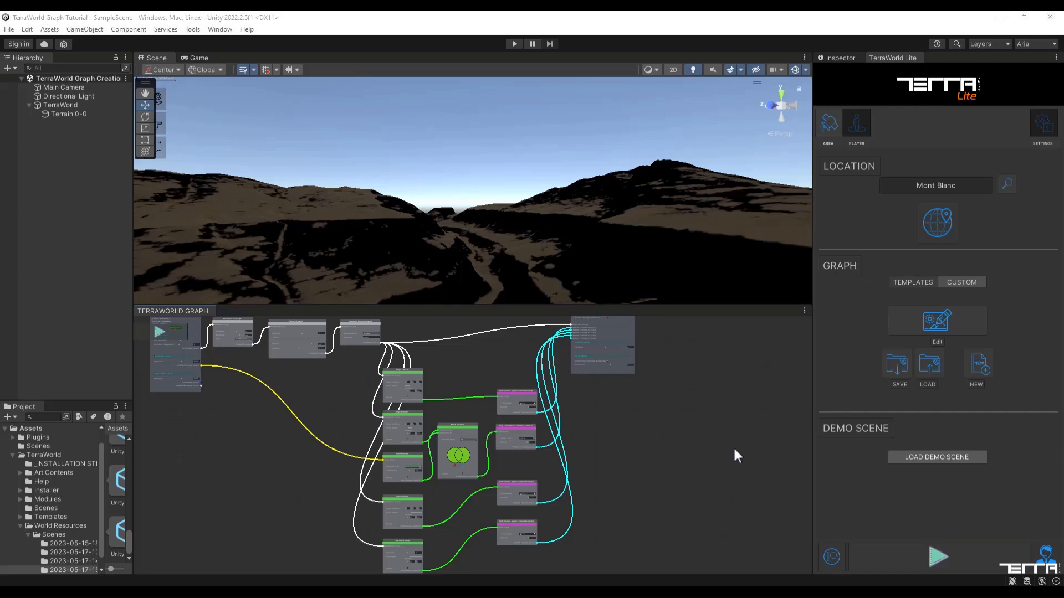
left_click(881, 552)
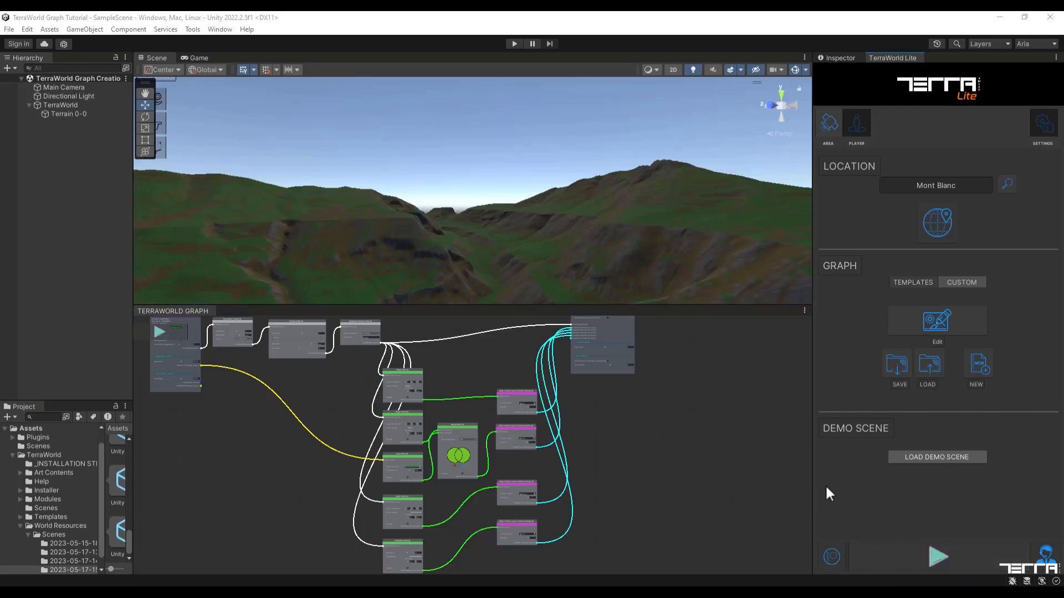
right_click_drag(561, 237, 515, 228)
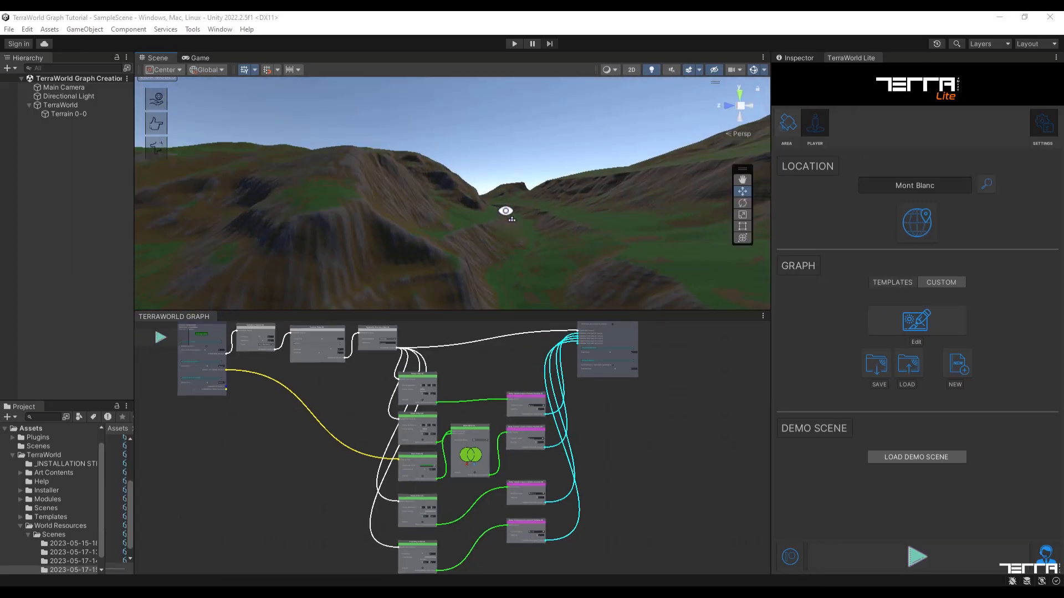
right_click_drag(506, 211, 505, 211)
Add a Grass Scatter generator node in the empty graph area beside the Terrain Texture nodes
right_click(625, 434)
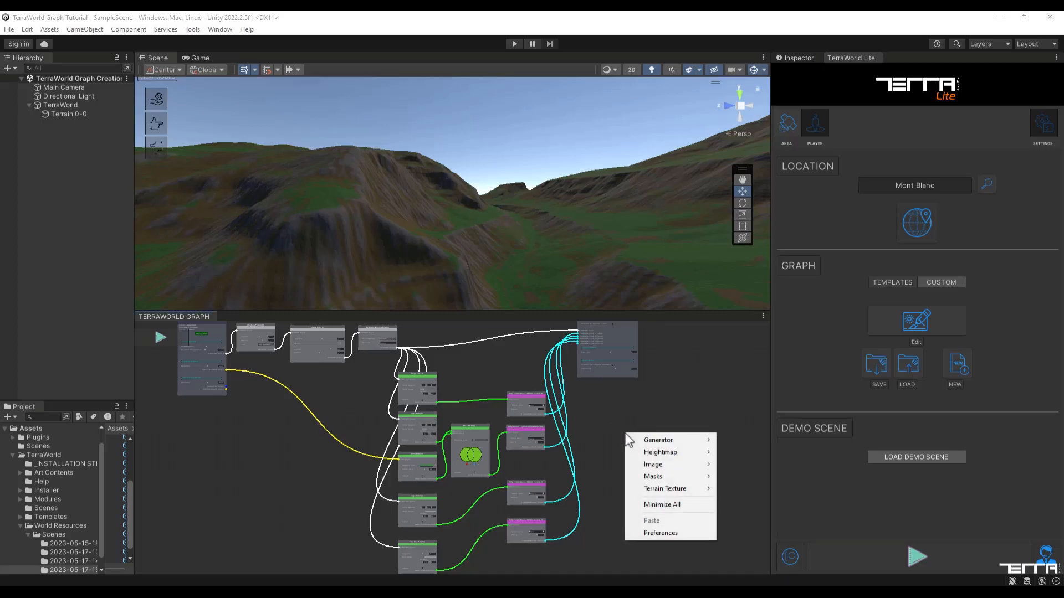
mouse_move(629, 442)
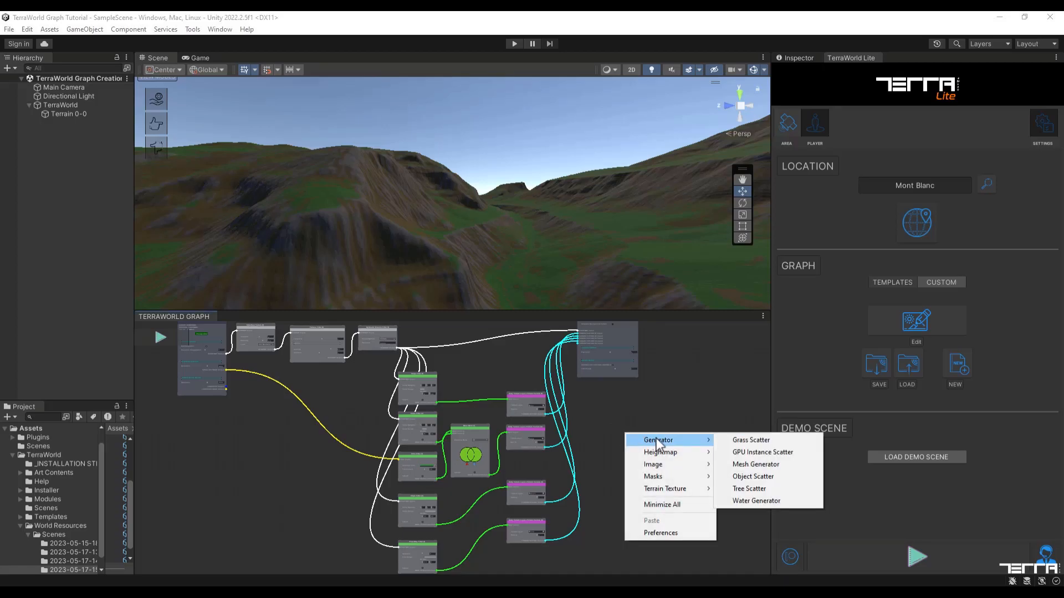
left_click(724, 441)
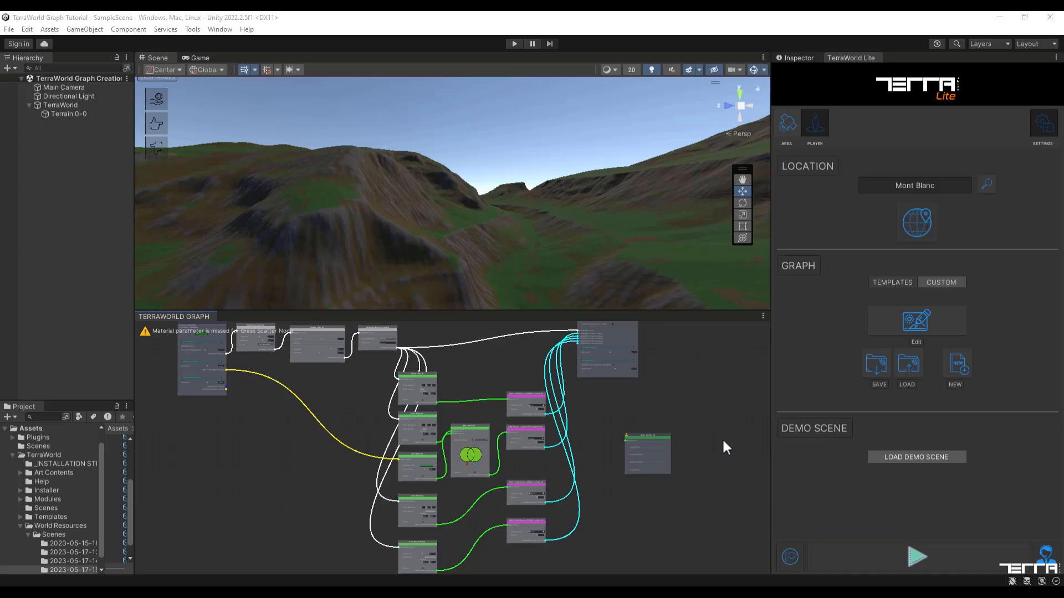
scroll(686, 457, "up", 5)
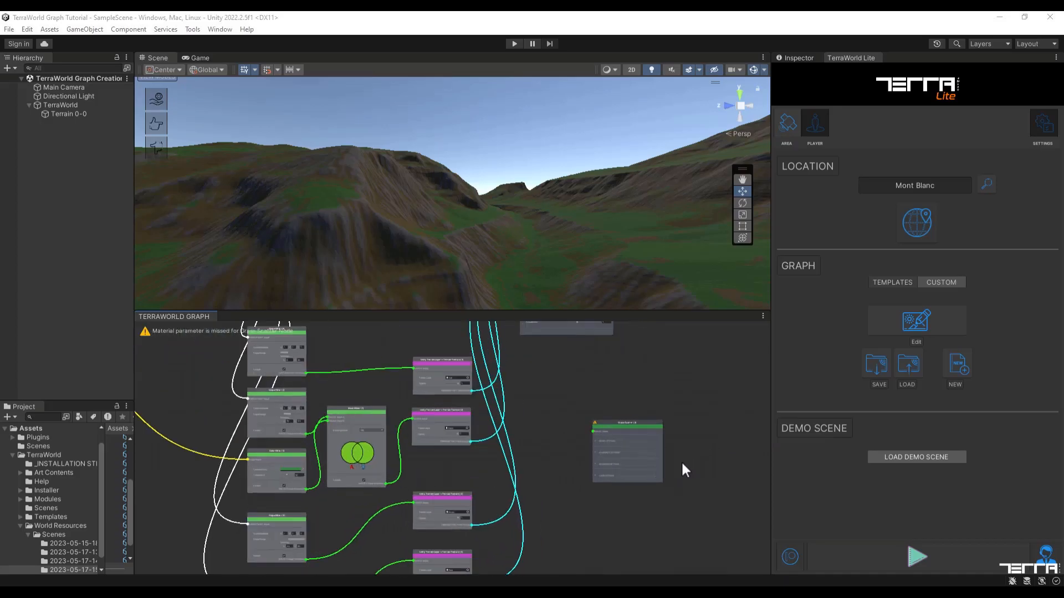
scroll(678, 465, "up", 5)
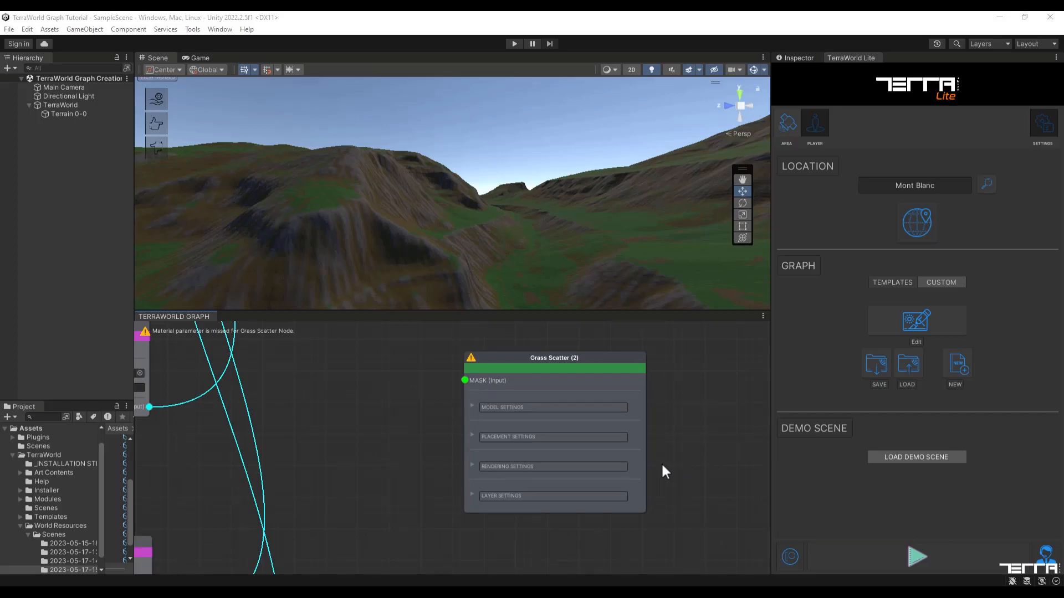
Expand the Grass Scatter node's model and placement settings and look through the available options
left_click(471, 407)
left_click(470, 474)
middle_click_drag(444, 483, 426, 347)
middle_click_drag(422, 479, 411, 345)
middle_click_drag(399, 535, 404, 490)
left_click(431, 472)
left_click(420, 509)
left_click(420, 509)
left_click(420, 416)
middle_click_drag(395, 370, 406, 548)
middle_click_drag(411, 395, 391, 482)
Assign the Grass Near material to the Grass Scatter node
left_click(572, 425)
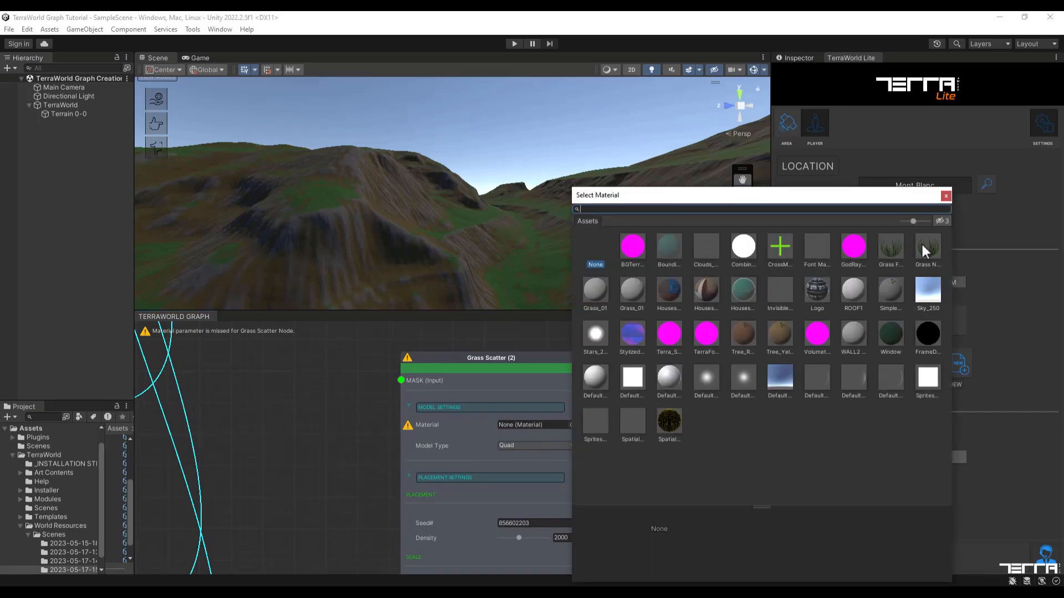
double_click(921, 242)
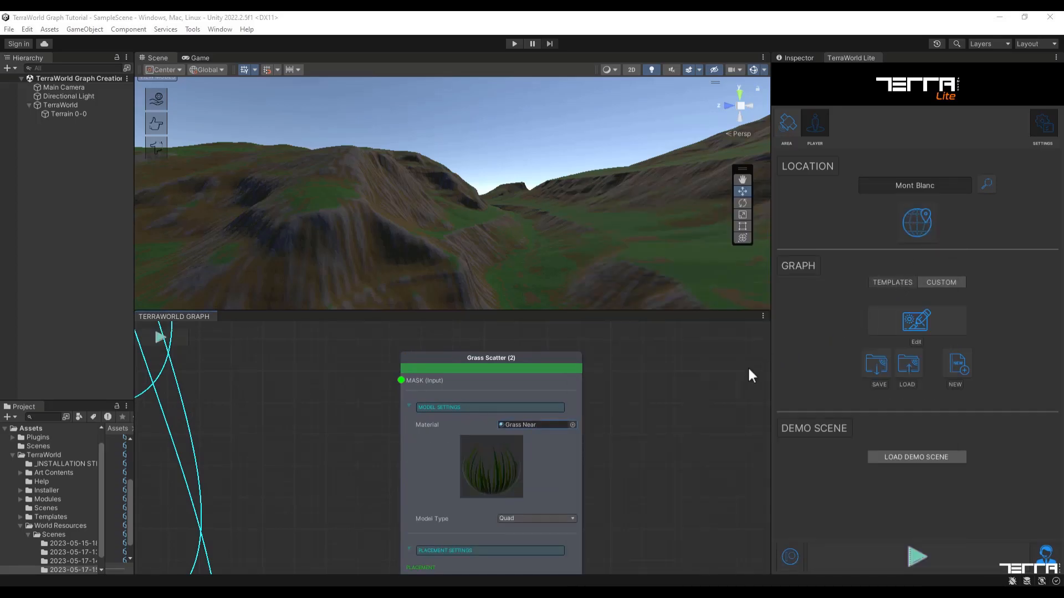
middle_click_drag(622, 418, 624, 356)
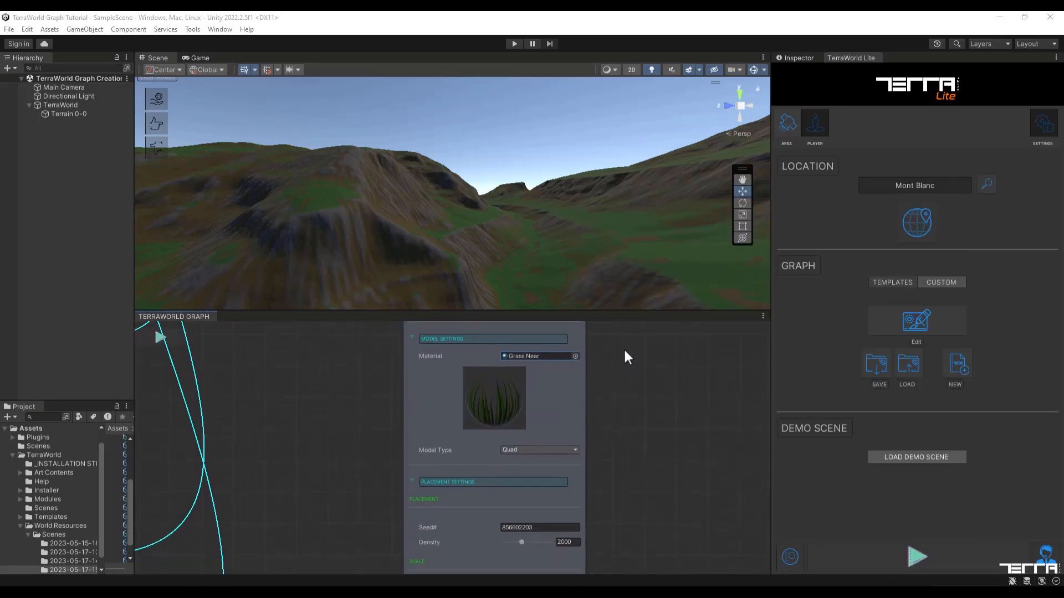
Set the Grass Scatter density to 4000 and its Y scale value to 5
middle_click_drag(612, 422, 606, 392)
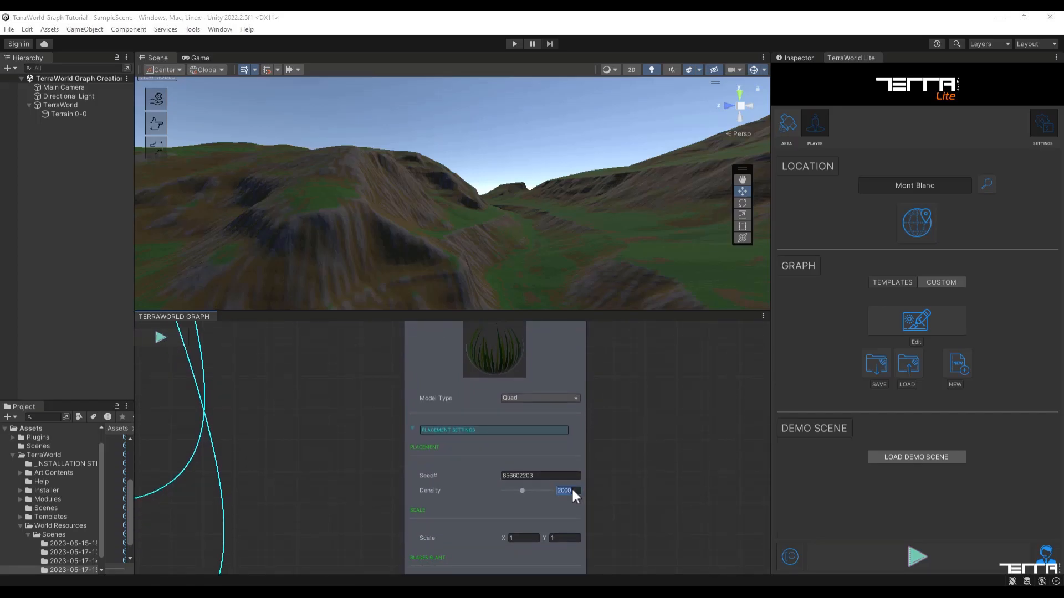
type("4000")
left_click(516, 539)
left_click(564, 539)
type("5")
Change the Grass Scatter node's model type to From Mesh
middle_click_drag(430, 370, 434, 457)
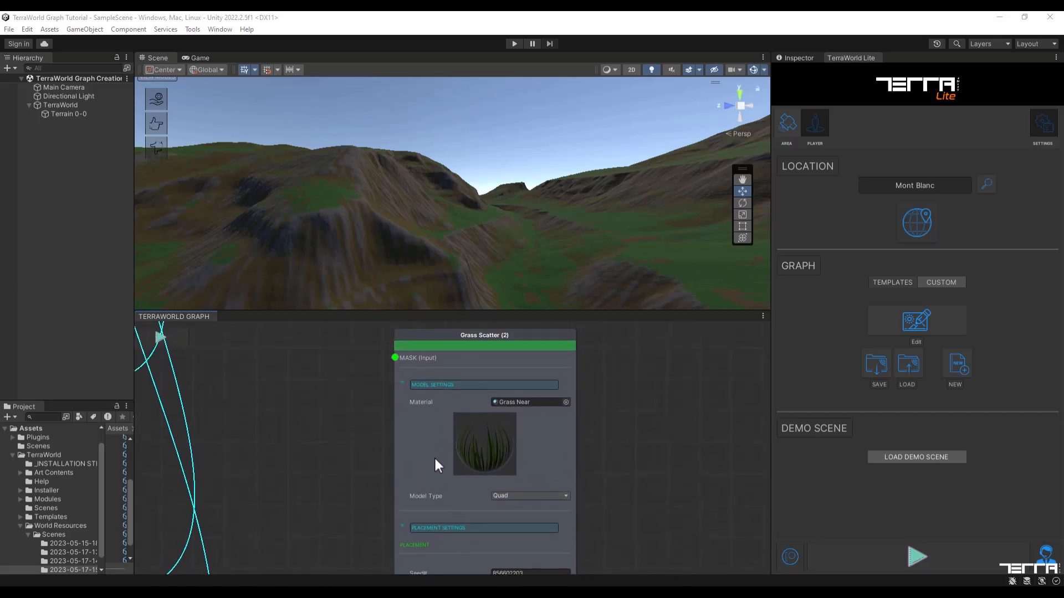
left_click(517, 496)
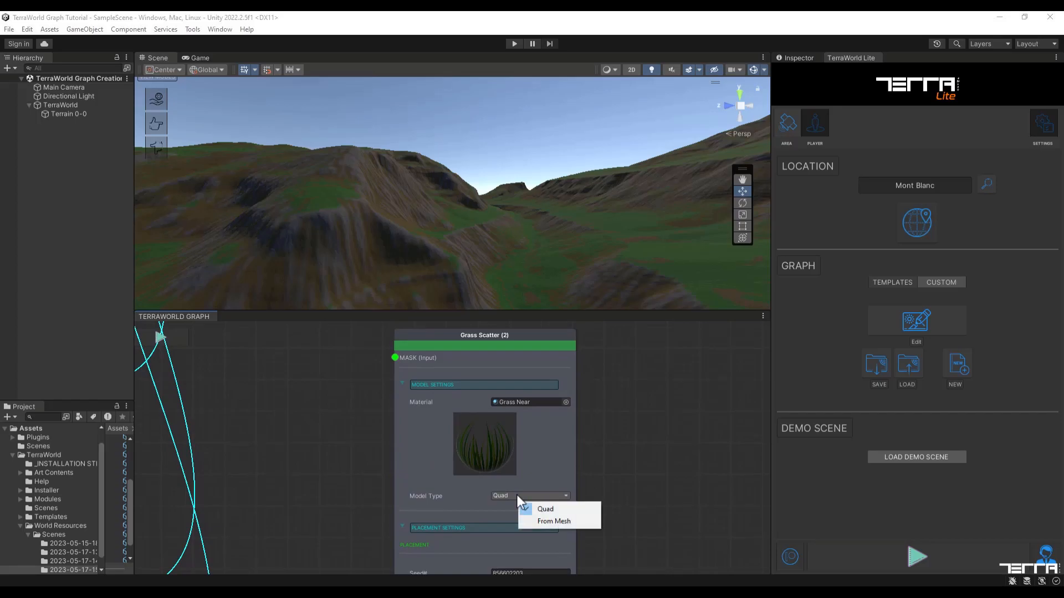
left_click(543, 521)
middle_click_drag(540, 524, 534, 471)
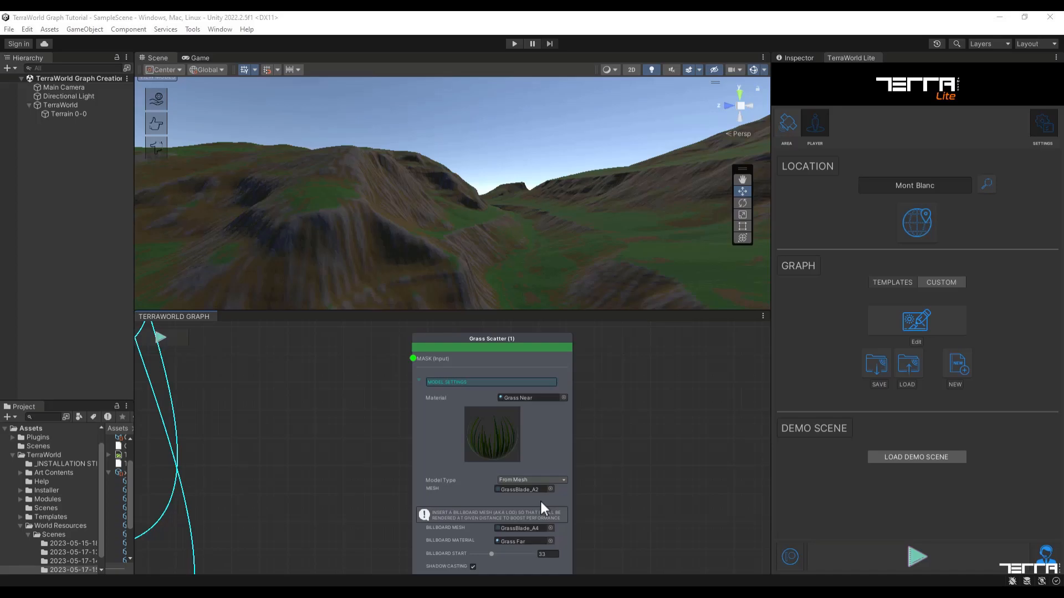
Connect the Mask Mixer's mask output to the Grass Scatter node's mask input
scroll(355, 427, "down", 1)
middle_click_drag(322, 415, 475, 432)
scroll(382, 418, "down", 1)
scroll(475, 432, "down", 1)
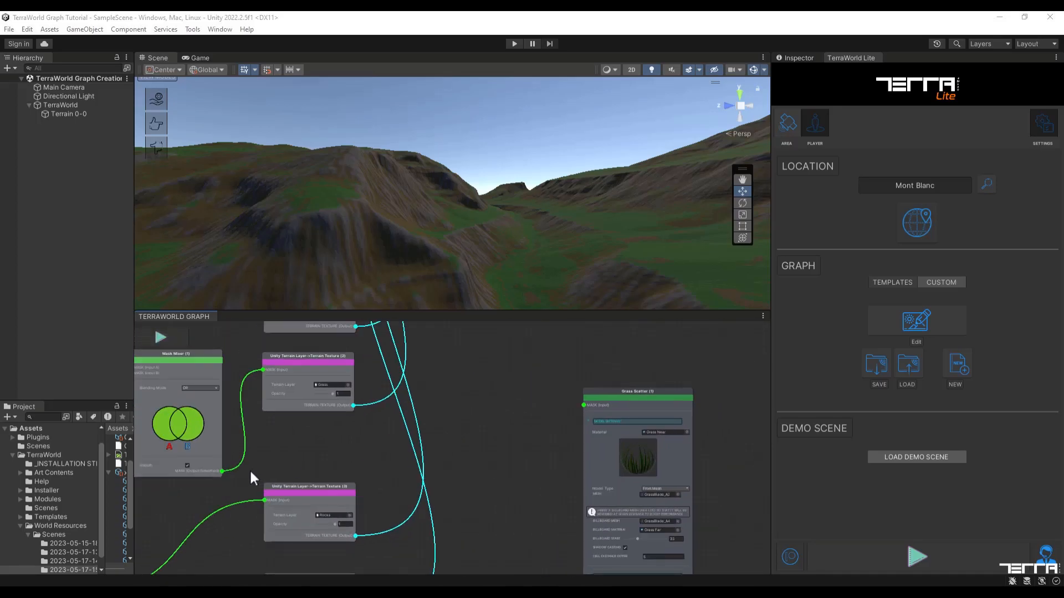
left_click_drag(221, 471, 583, 405)
mouse_move(567, 429)
middle_mouse_down()
mouse_move(564, 410)
mouse_move(561, 421)
middle_mouse_up()
Generate the world with the grass scatter and view the result inside the valley
left_click(917, 557)
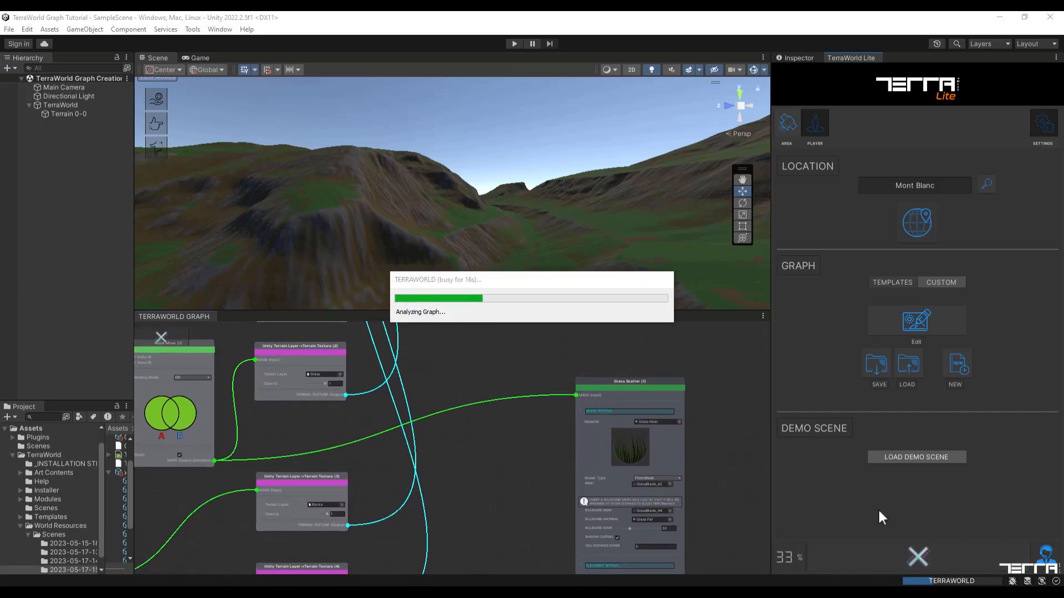
left_click(477, 328)
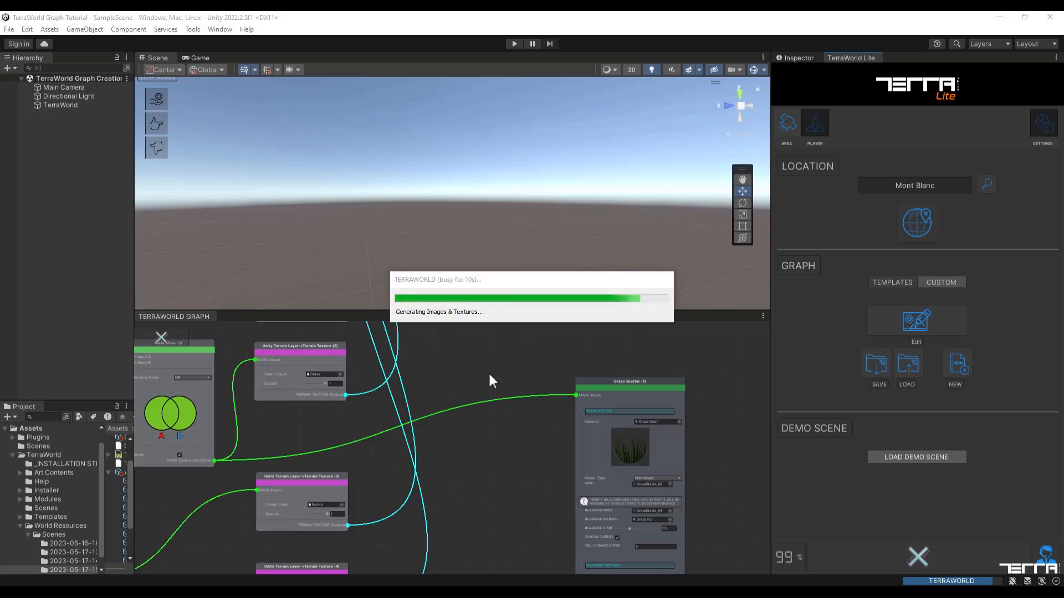
right_click_drag(498, 250, 537, 162)
Examine the Grass Scatter node's remaining settings, from placement ranges down to the rendering and layer options
middle_click_drag(720, 465, 667, 416)
middle_click_drag(673, 502, 634, 389)
middle_click_drag(641, 461, 625, 424)
middle_click_drag(615, 507, 596, 350)
left_click(528, 487)
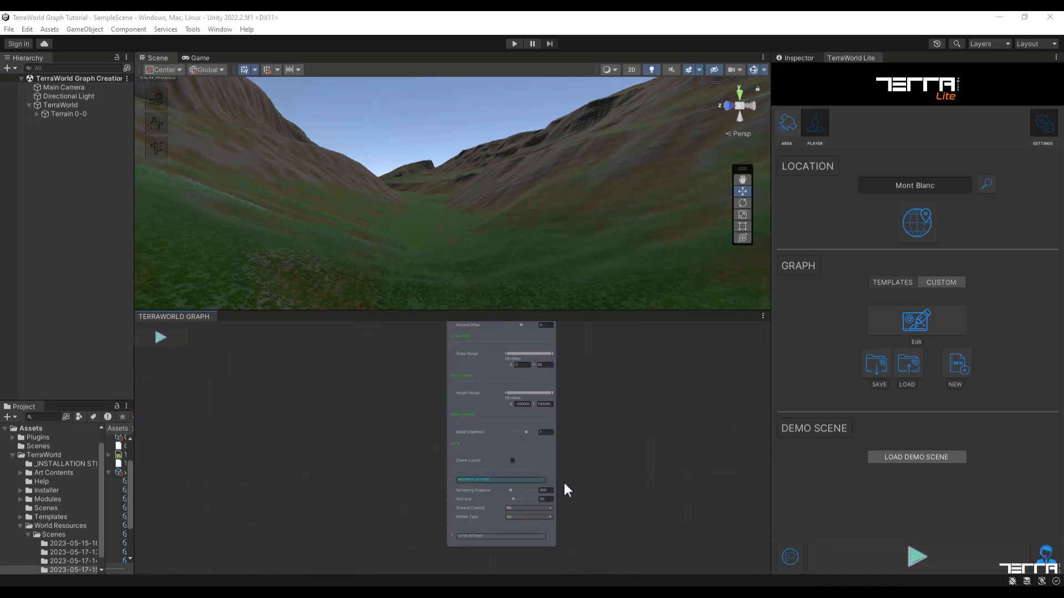
scroll(563, 480, "up", 1)
scroll(591, 357, "down", 2)
middle_click_drag(590, 357, 561, 563)
middle_click_drag(558, 382, 580, 483)
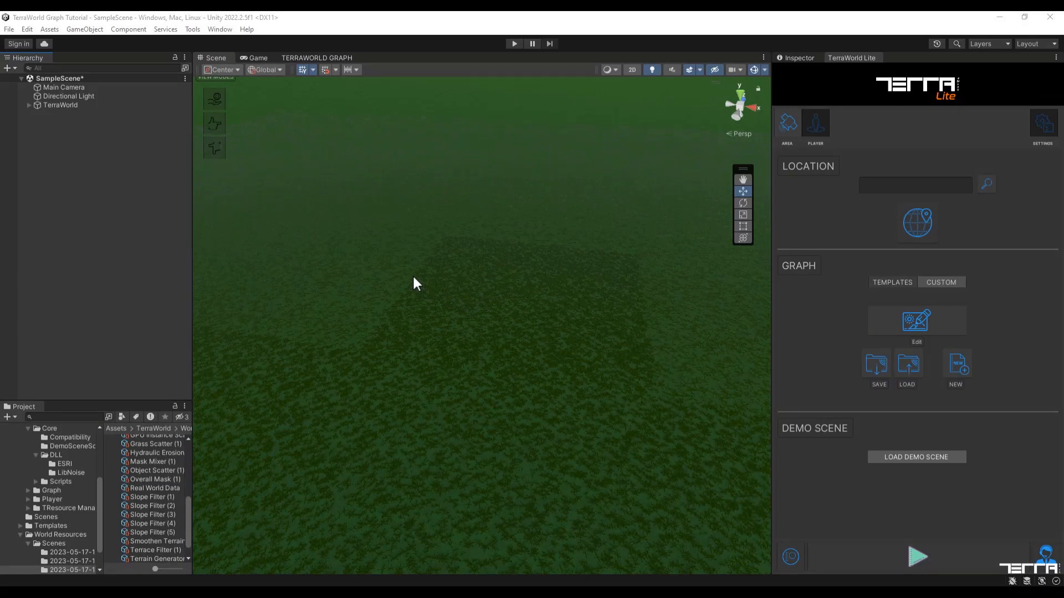
Select the Grass Scatter (1) object under TerraWorld's Grass Layers and show its Model Type settings in the Inspector
right_click_drag(413, 276, 413, 276)
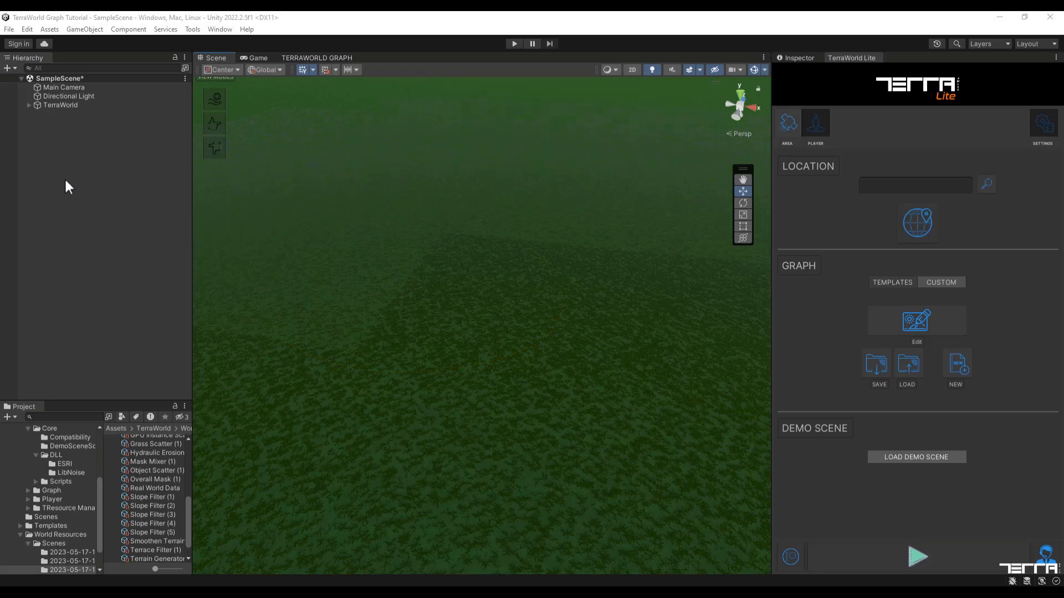
left_click(28, 105)
left_click(37, 114)
left_click(45, 123)
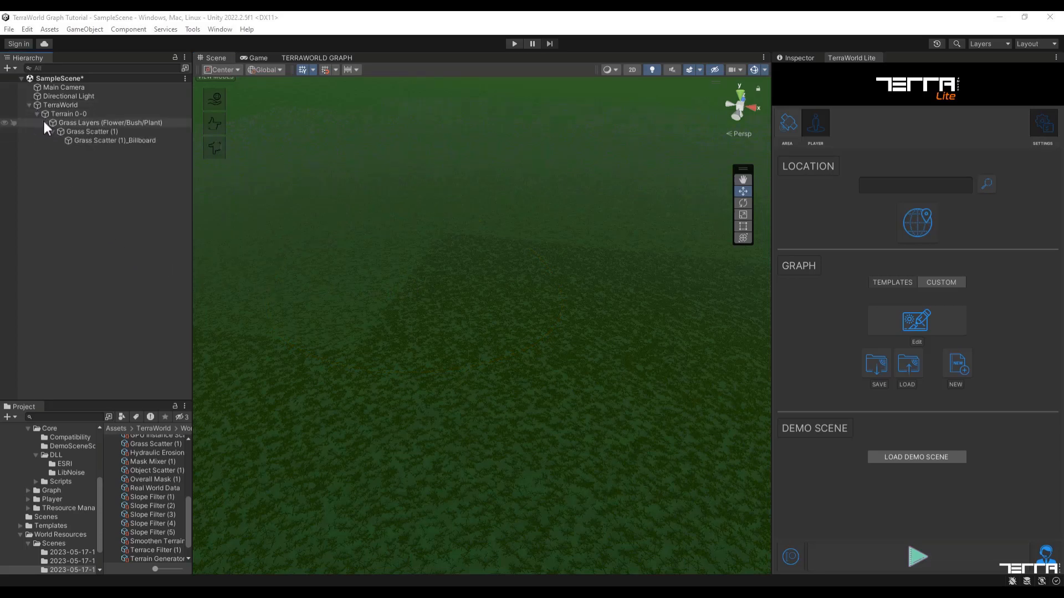
left_click(61, 131)
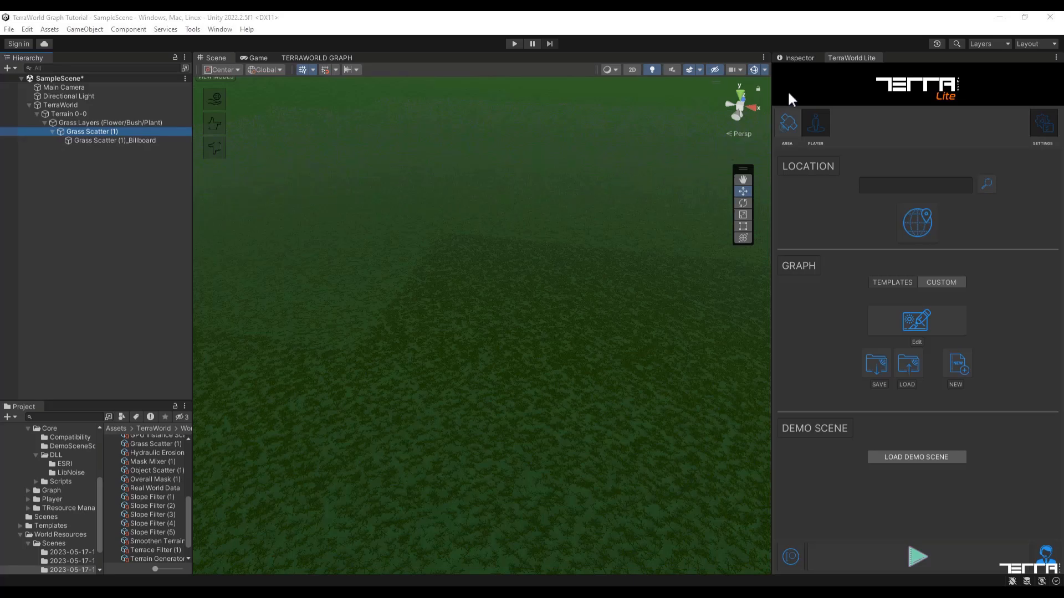
left_click(802, 59)
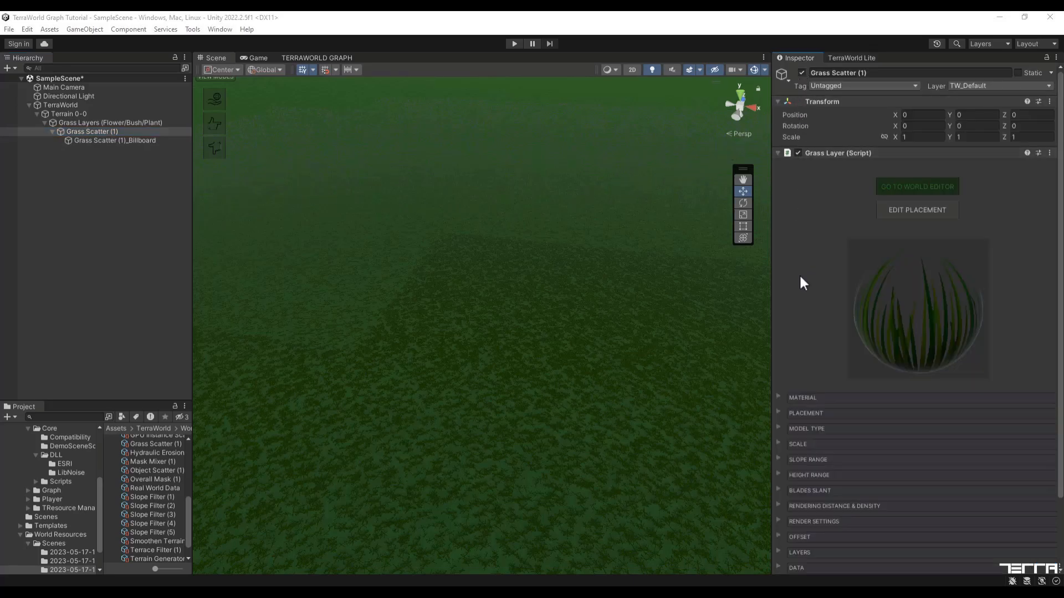
scroll(802, 283, "down", 3)
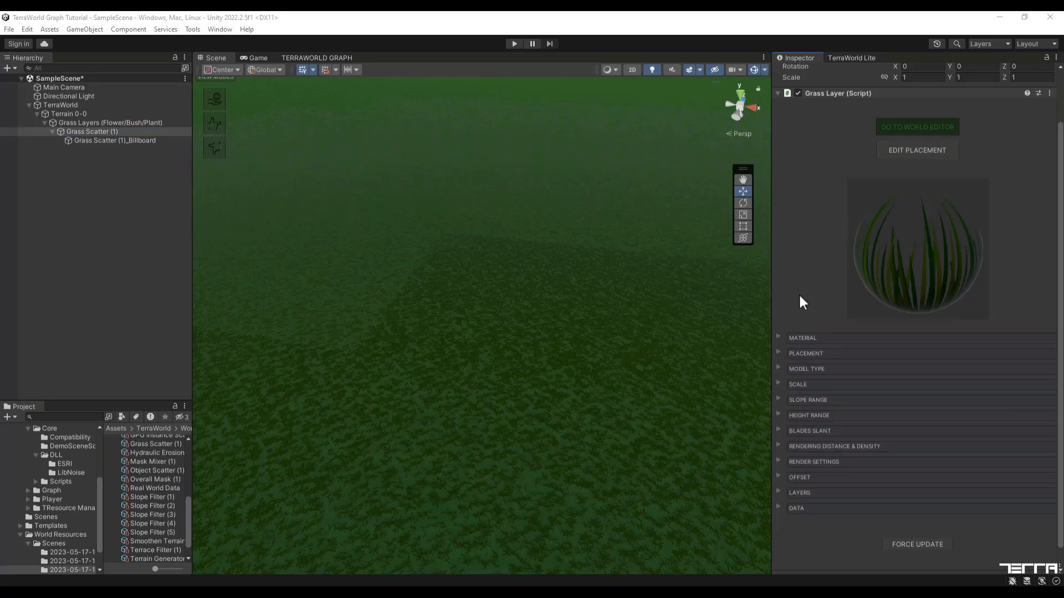
left_click(778, 368)
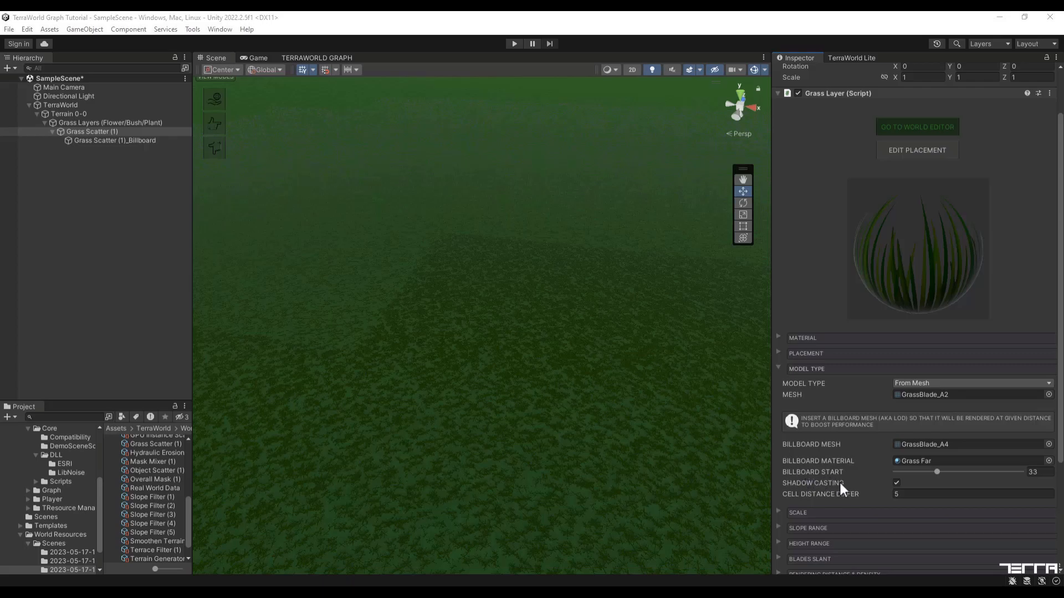
Try a billboard start of 9.3 on the grass layer, raise it to 55.9 and compare the grass in the scene
left_click_drag(936, 472, 907, 472)
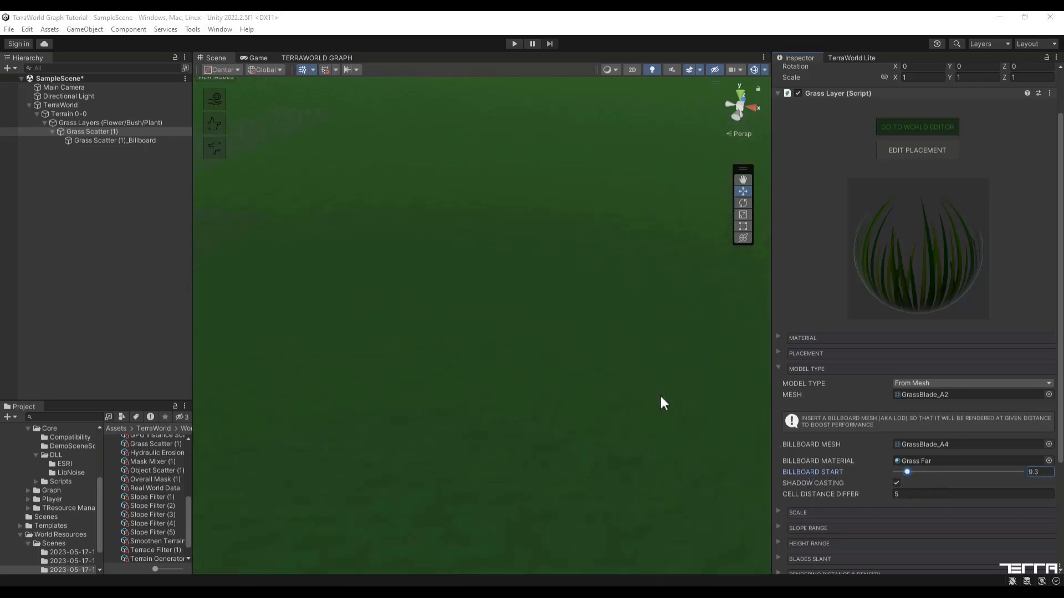
mouse_move(535, 380)
right_mouse_down()
mouse_move(541, 389)
mouse_move(523, 404)
mouse_move(441, 396)
mouse_move(544, 390)
right_mouse_up()
left_click_drag(908, 472, 966, 472)
right_click_drag(646, 430, 643, 414)
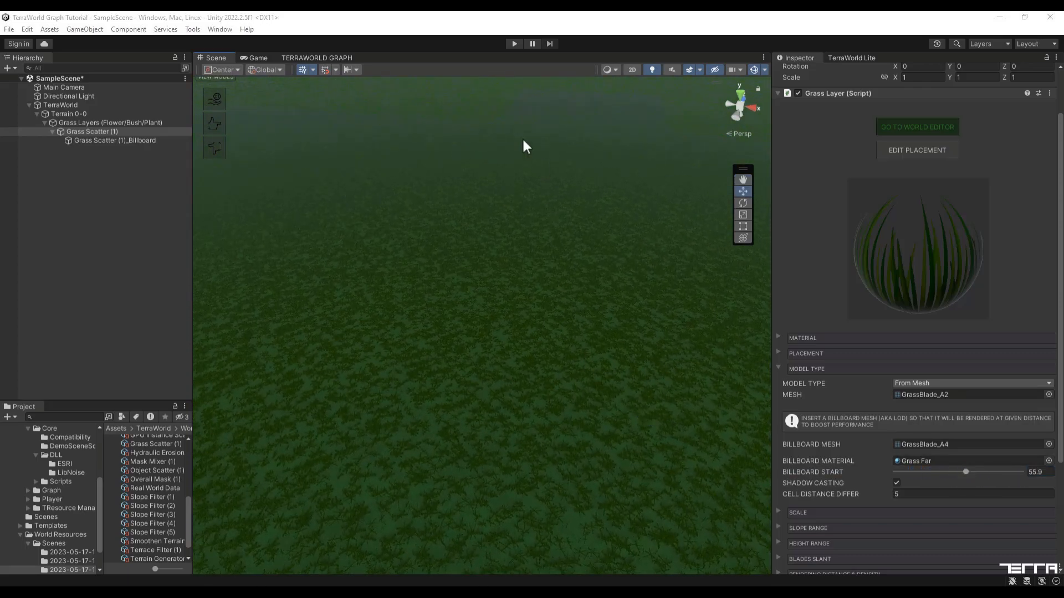
right_click_drag(500, 123, 519, 267)
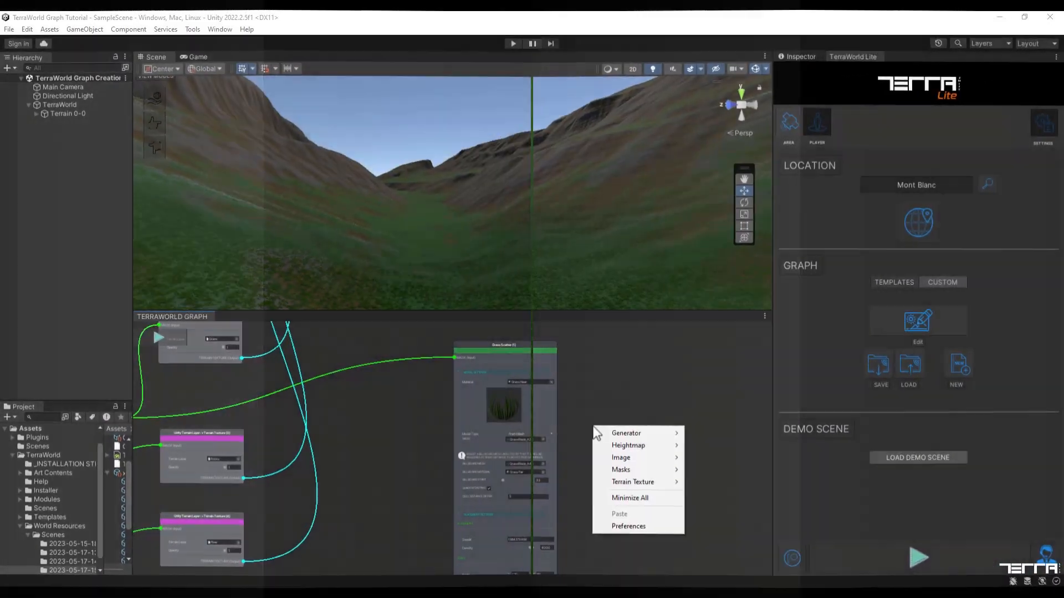
Add a GPU Instance Scatter node to the graph beside the Grass Scatter node
mouse_move(637, 433)
left_click(715, 445)
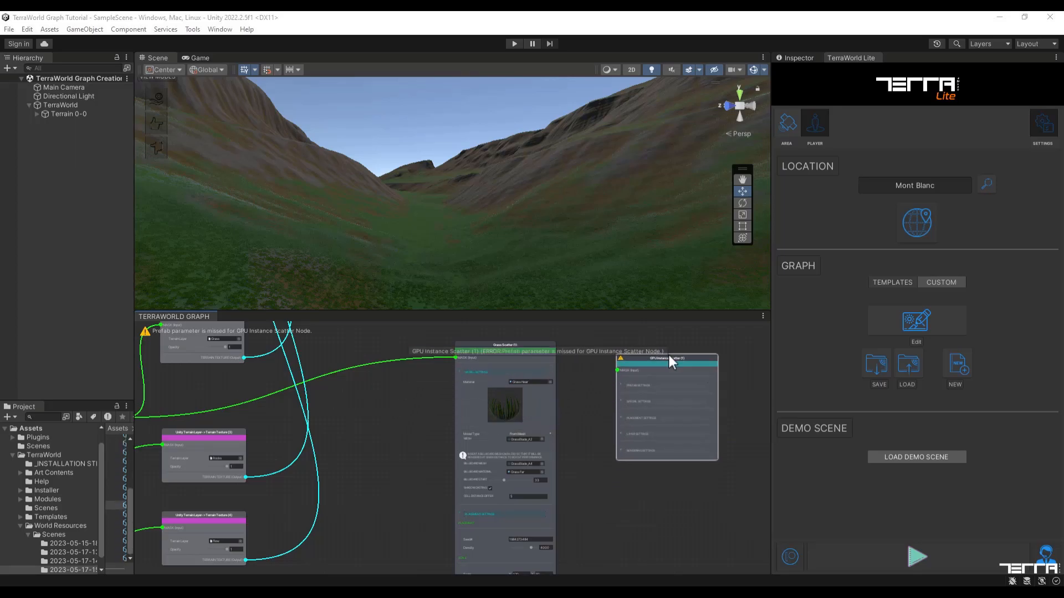
middle_click_drag(591, 384, 408, 405)
scroll(525, 399, "up", 5)
scroll(414, 407, "up", 1)
scroll(400, 404, "down", 1)
Expand the GPU Instance Scatter node's settings sections and look through their options
left_click(423, 403)
left_click(423, 456)
middle_click_drag(398, 479, 397, 462)
left_click(423, 513)
mouse_move(392, 530)
middle_mouse_down()
mouse_move(394, 432)
mouse_move(404, 501)
middle_mouse_up()
middle_click_drag(407, 549, 405, 443)
left_click(426, 504)
middle_click_drag(404, 504, 400, 453)
left_click(424, 552)
middle_click_drag(394, 553, 404, 488)
middle_click_drag(394, 399, 393, 475)
middle_click_drag(391, 346, 409, 494)
mouse_move(412, 407)
middle_mouse_down()
mouse_move(416, 465)
mouse_move(403, 482)
middle_mouse_up()
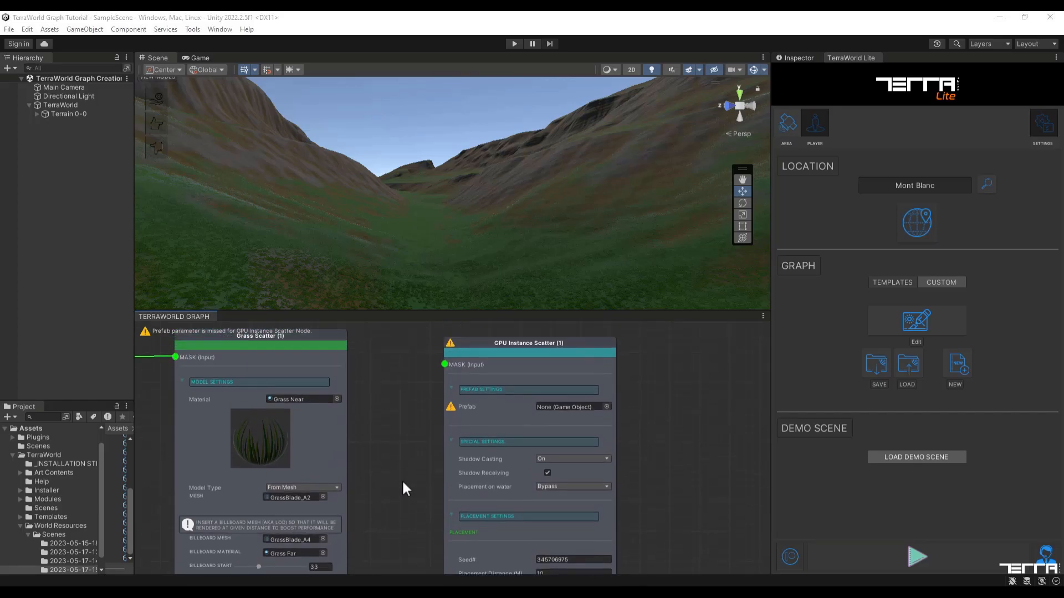
Assign the Tree_03 prefab to the GPU Instance Scatter node
left_click(607, 407)
scroll(776, 416, "down", 3)
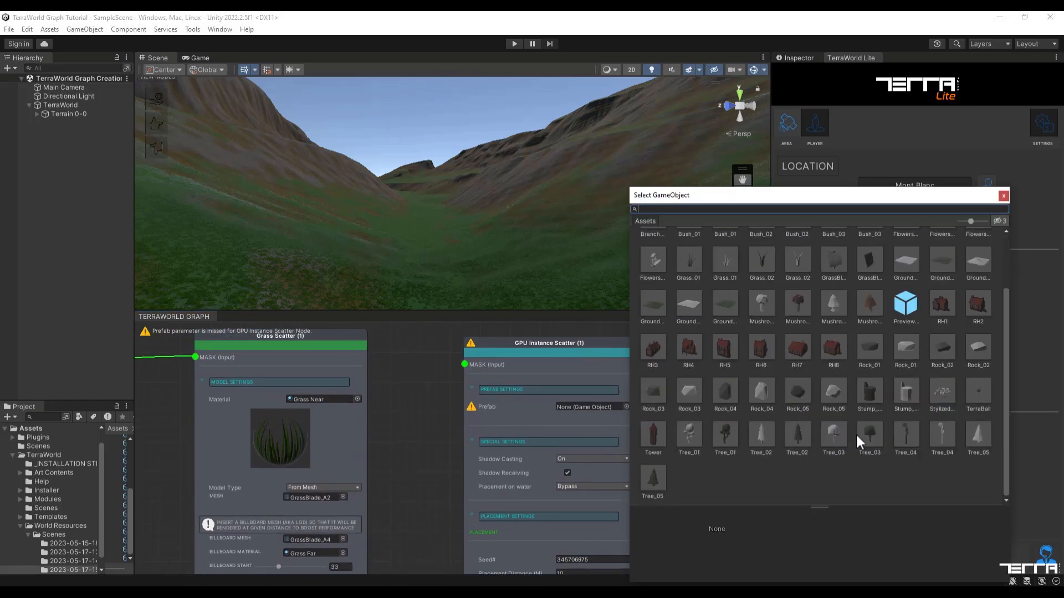
left_click(868, 438)
left_click(867, 434)
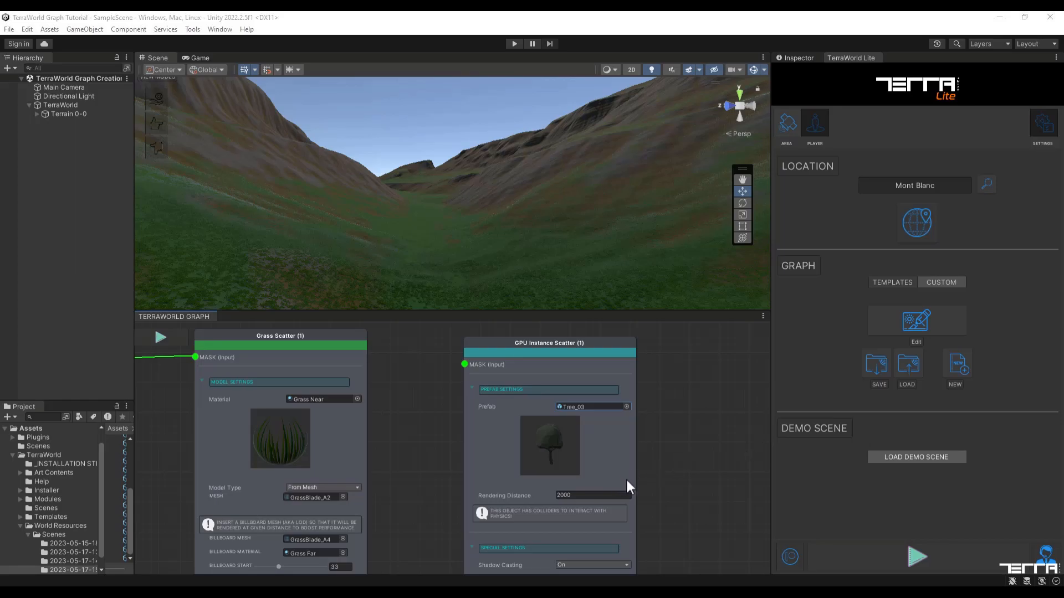
Set the GPU Instance Scatter node's placement distance to 25 m and review its rotation settings
scroll(656, 502, "down", 5)
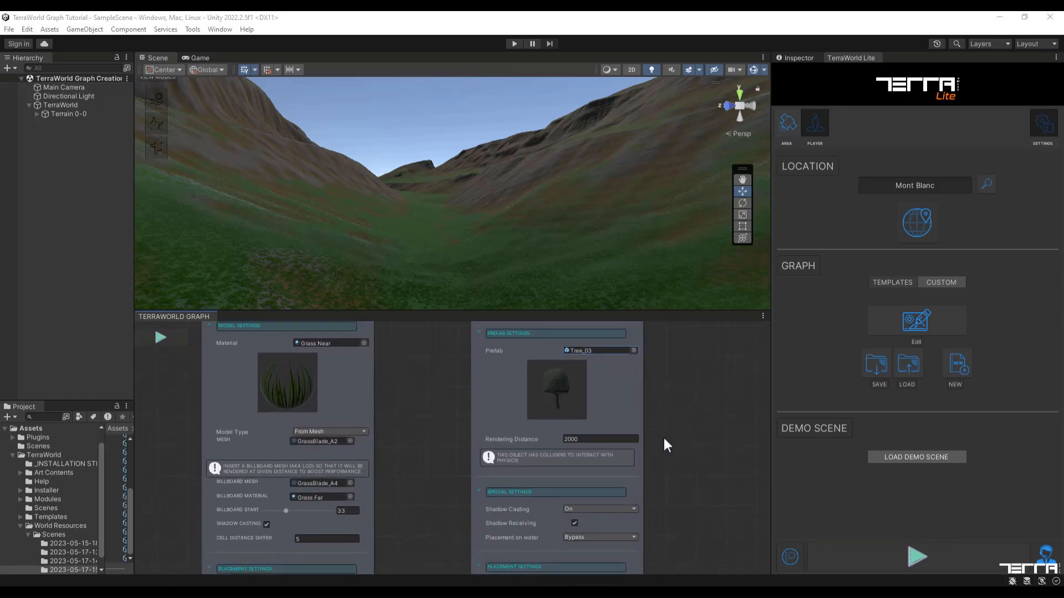
scroll(672, 451, "down", 3)
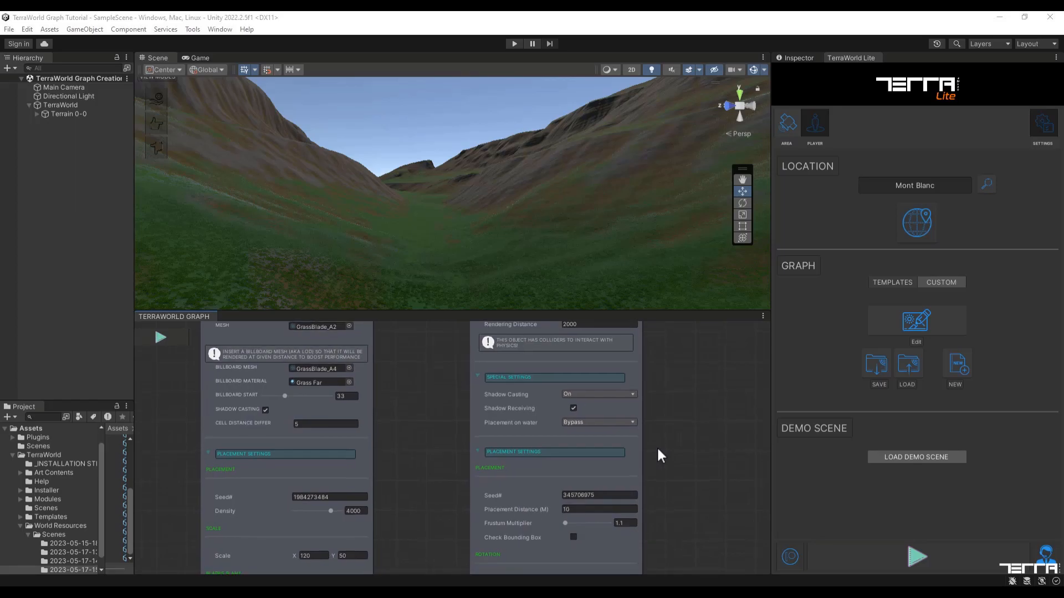
left_click(585, 501)
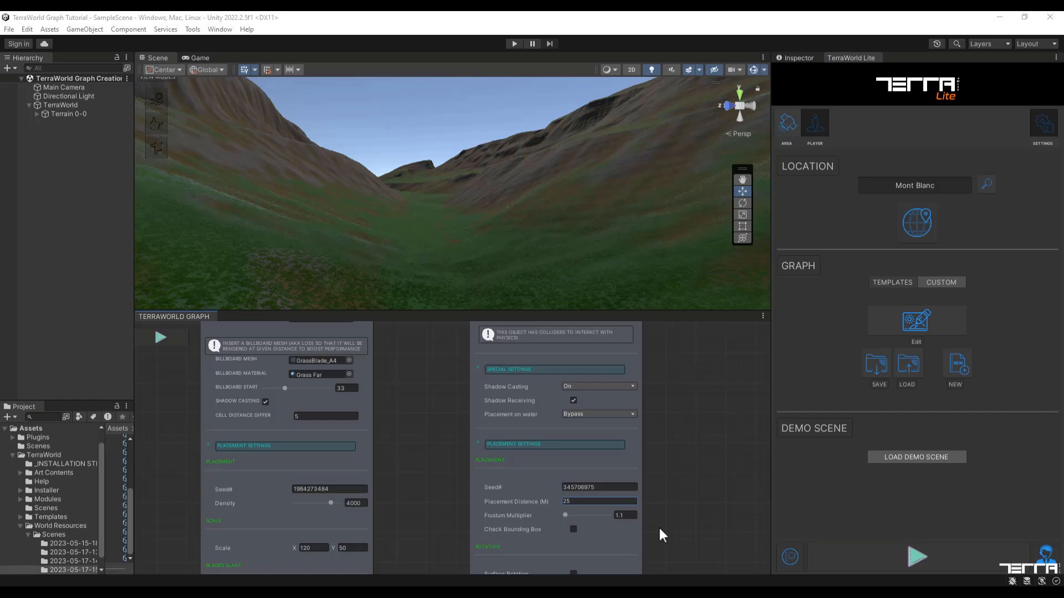
scroll(661, 525, "down", 3)
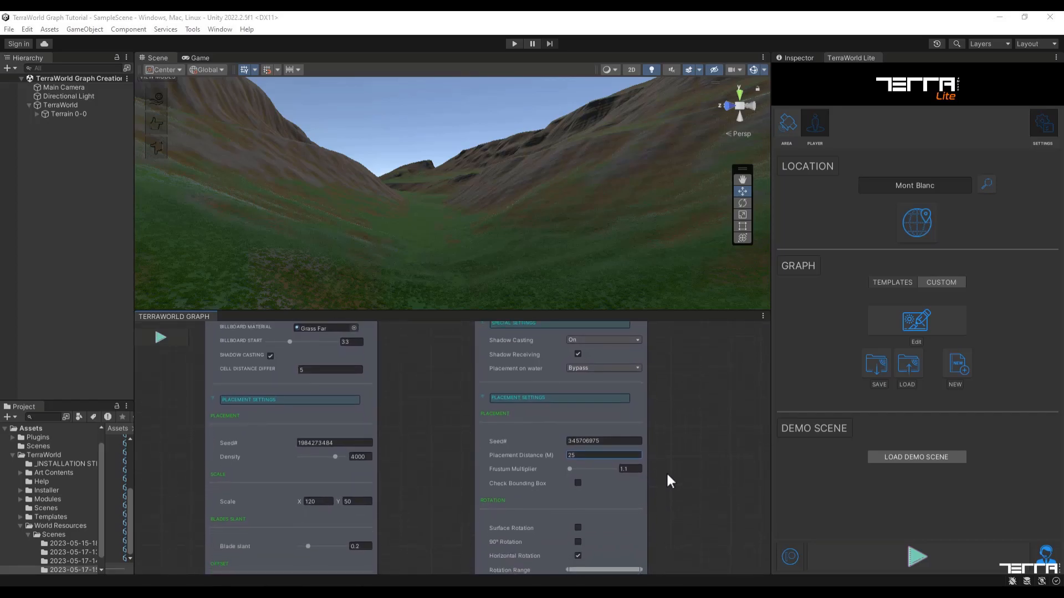
scroll(667, 515, "down", 2)
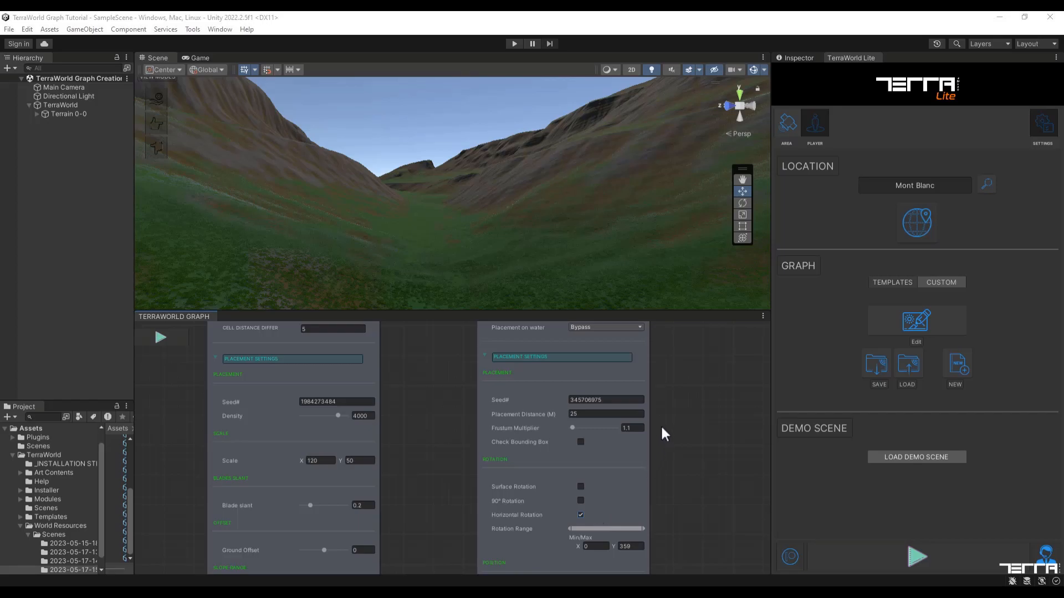
Connect the Mask Mixer's mask output to the GPU Instance Scatter node's mask input and generate the world
scroll(664, 392, "up", 12)
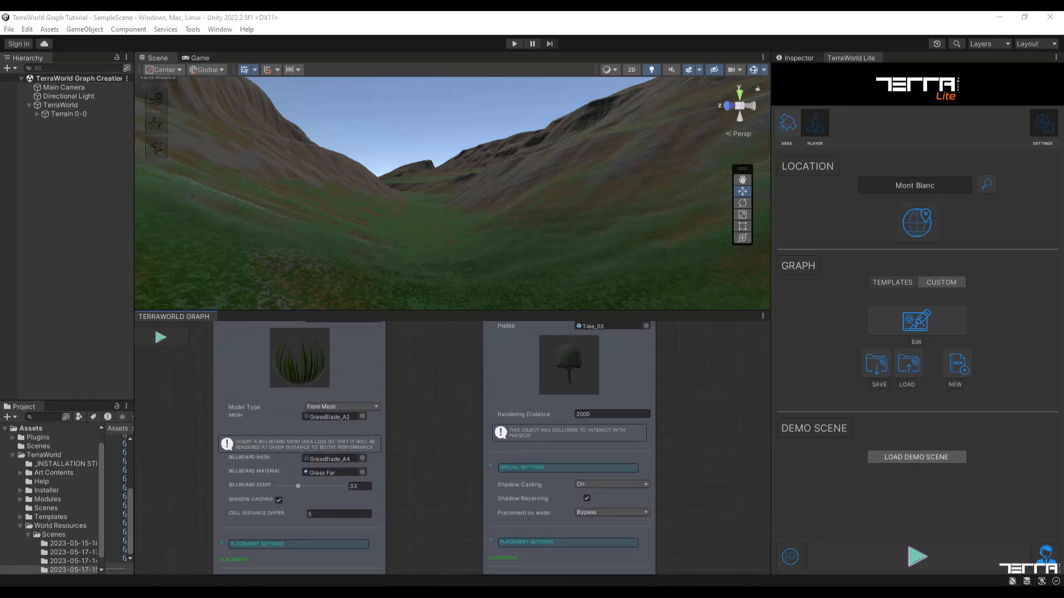
middle_click_drag(674, 441, 675, 519)
scroll(439, 477, "down", 1)
middle_click_drag(438, 477, 588, 467)
middle_click_drag(310, 490, 480, 482)
scroll(475, 482, "down", 1)
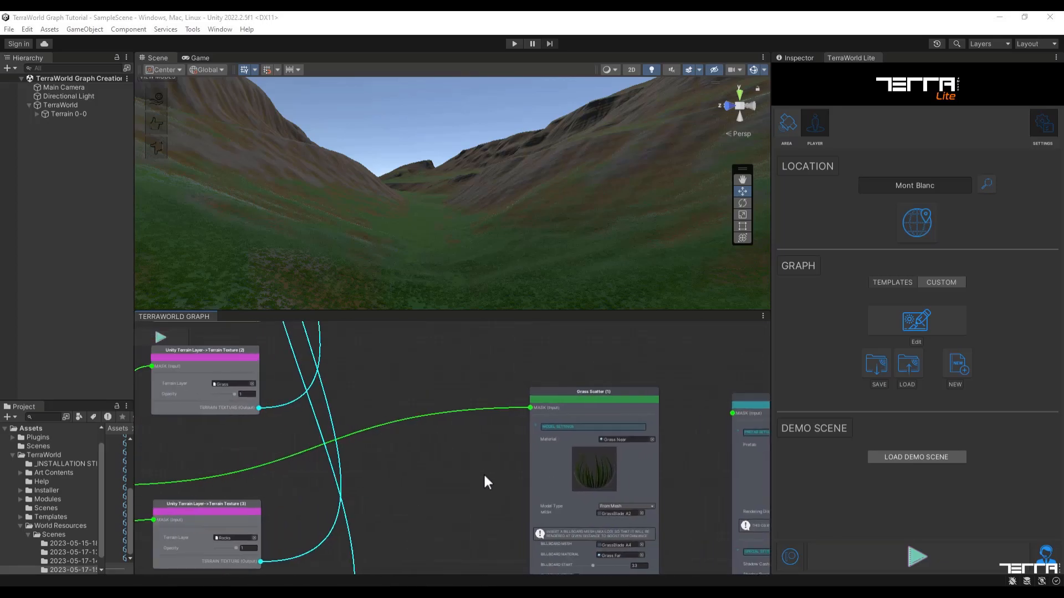
scroll(485, 482, "down", 1)
left_click_drag(170, 483, 704, 345)
middle_click_drag(590, 378, 506, 372)
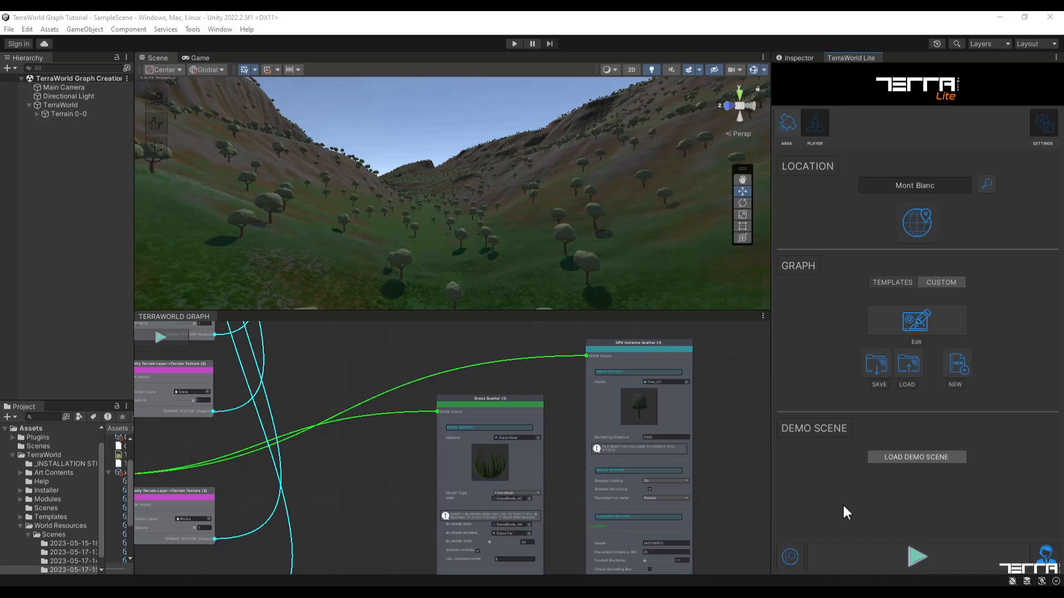
Add a fourth Slope Filter mask node, feed it the Hydraulic Erosion node's heightmap output and narrow its slope range
middle_click_drag(328, 443, 601, 492)
middle_click_drag(244, 440, 302, 499)
right_click(475, 403)
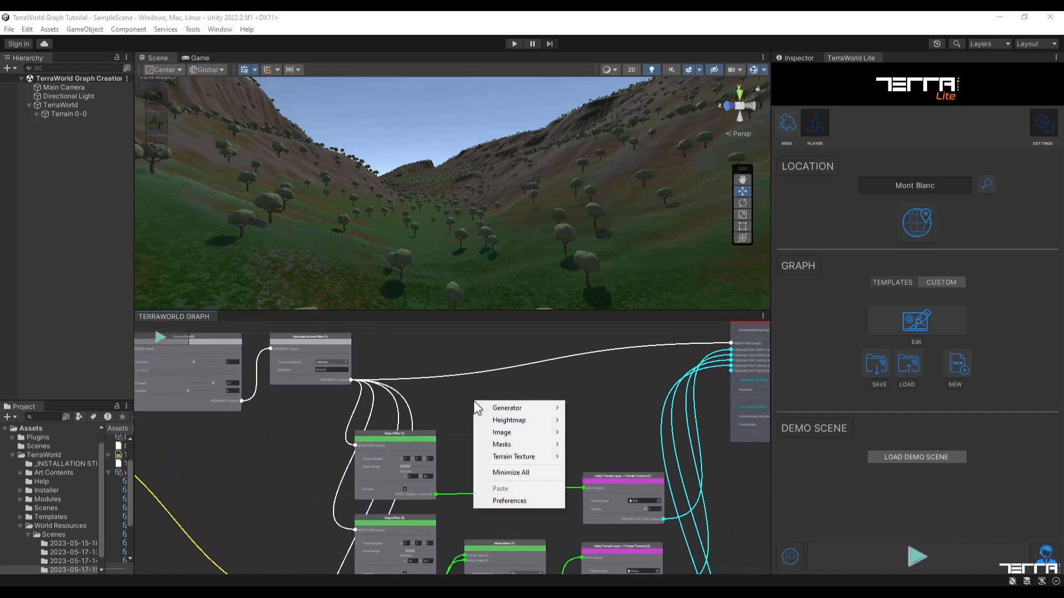
mouse_move(541, 444)
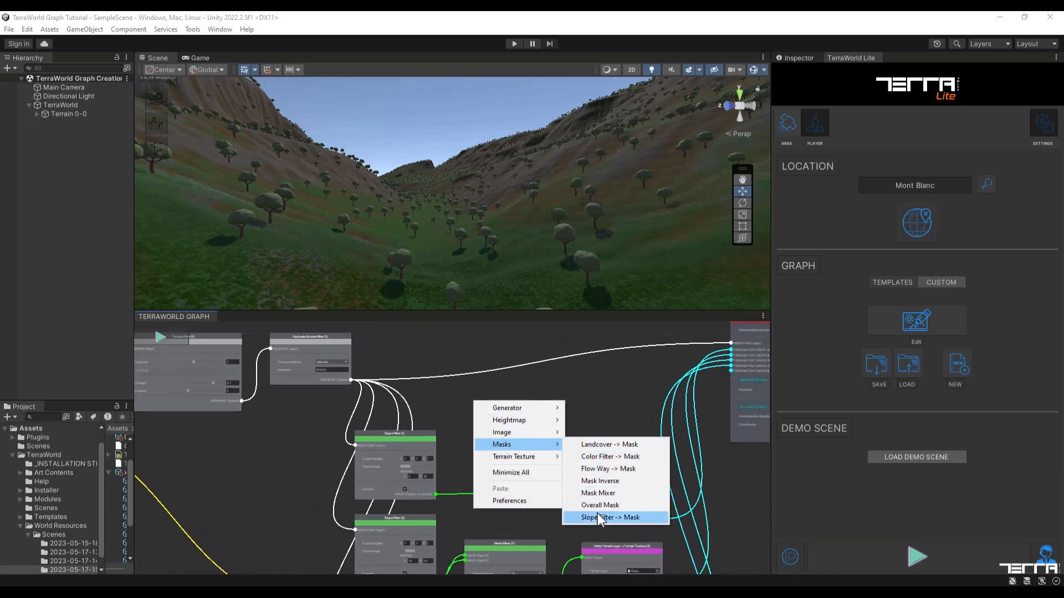
left_click(620, 517)
scroll(464, 428, "up", 2)
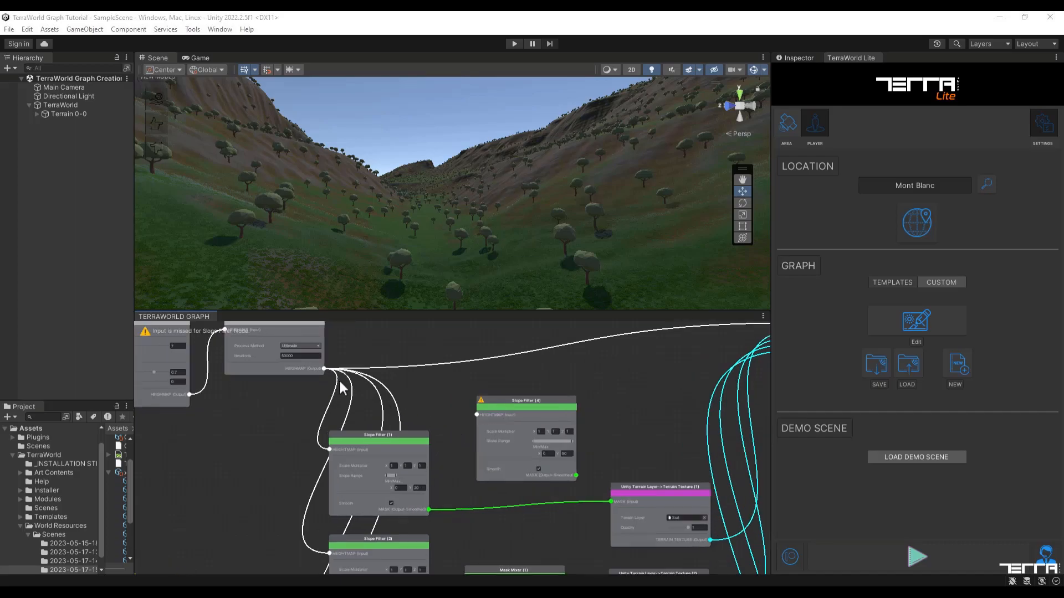
left_click_drag(324, 368, 477, 415)
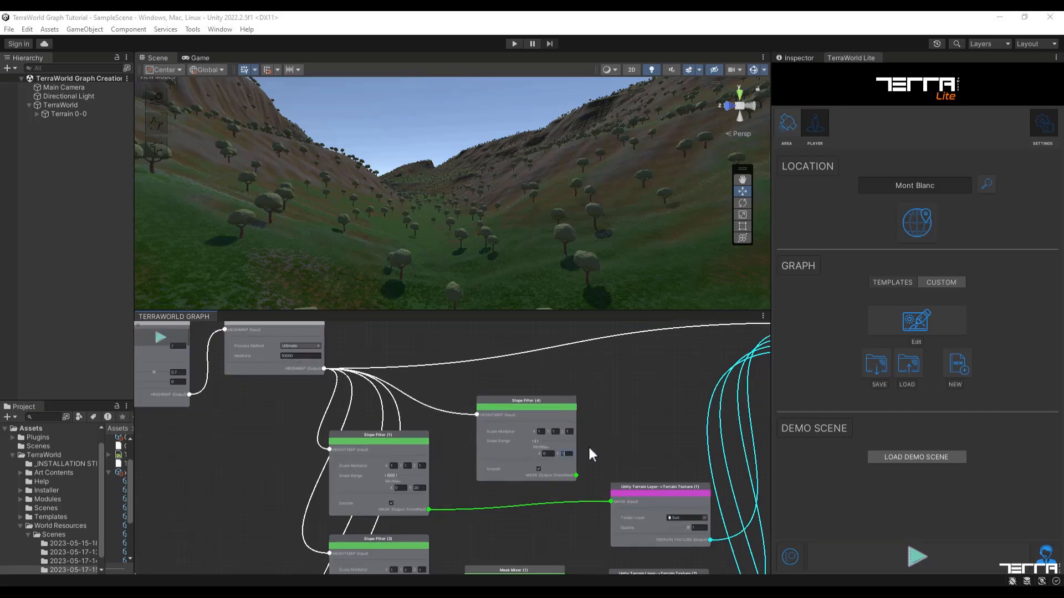
Move the new Slope Filter node into the free space above the Hydraulic Erosion node
scroll(587, 447, "down", 4)
middle_click_drag(499, 468, 538, 501)
left_click_drag(537, 501, 437, 351)
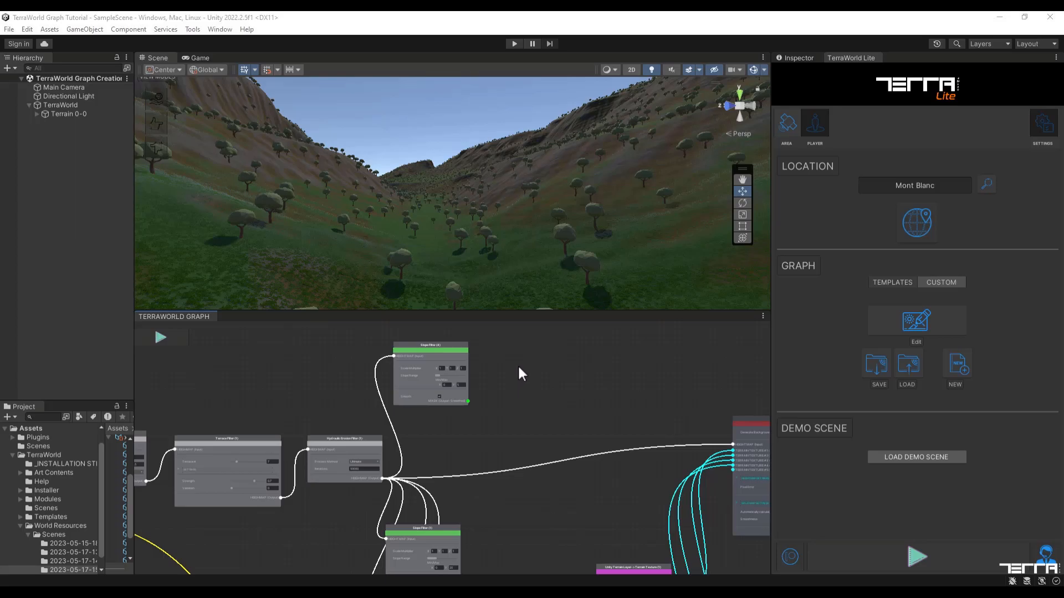
Add an Object Scatter generator node in the empty graph area above the new Slope Filter node
middle_click_drag(522, 360, 525, 475)
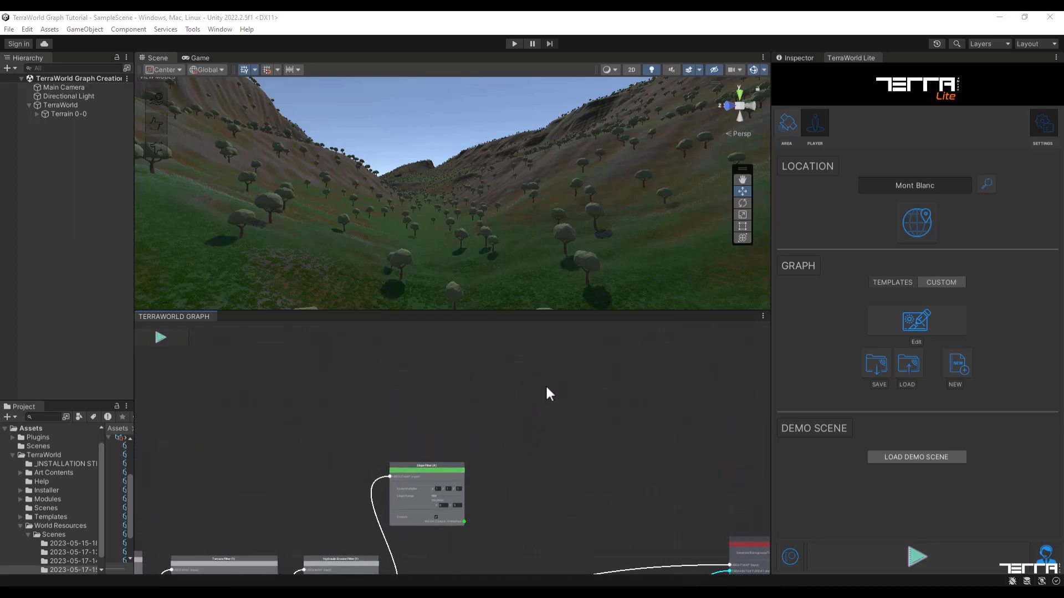
middle_click_drag(551, 382, 497, 445)
middle_click_drag(503, 353, 498, 362)
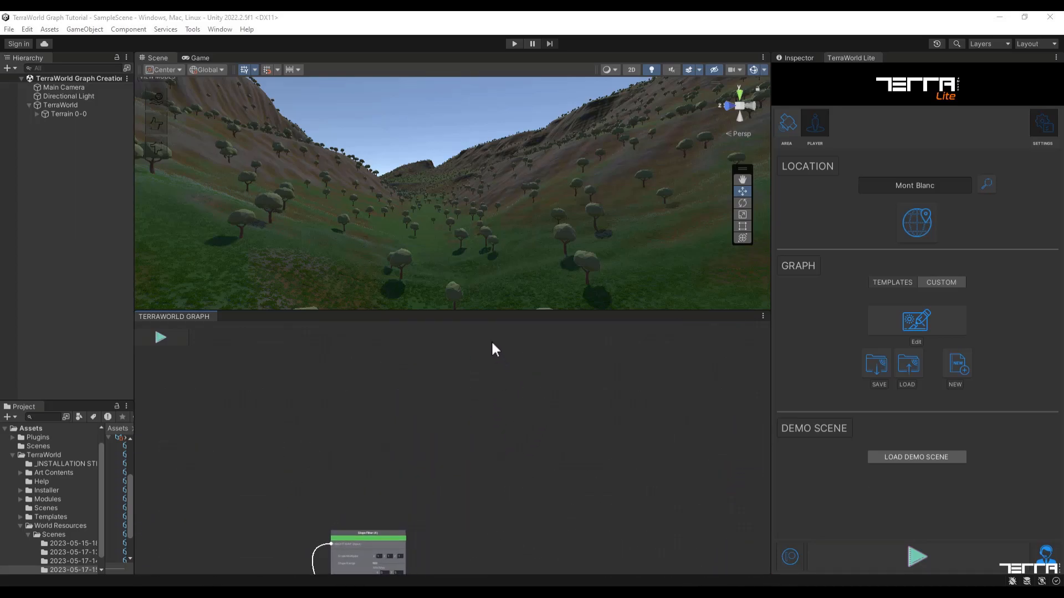
right_click(492, 339)
mouse_move(504, 350)
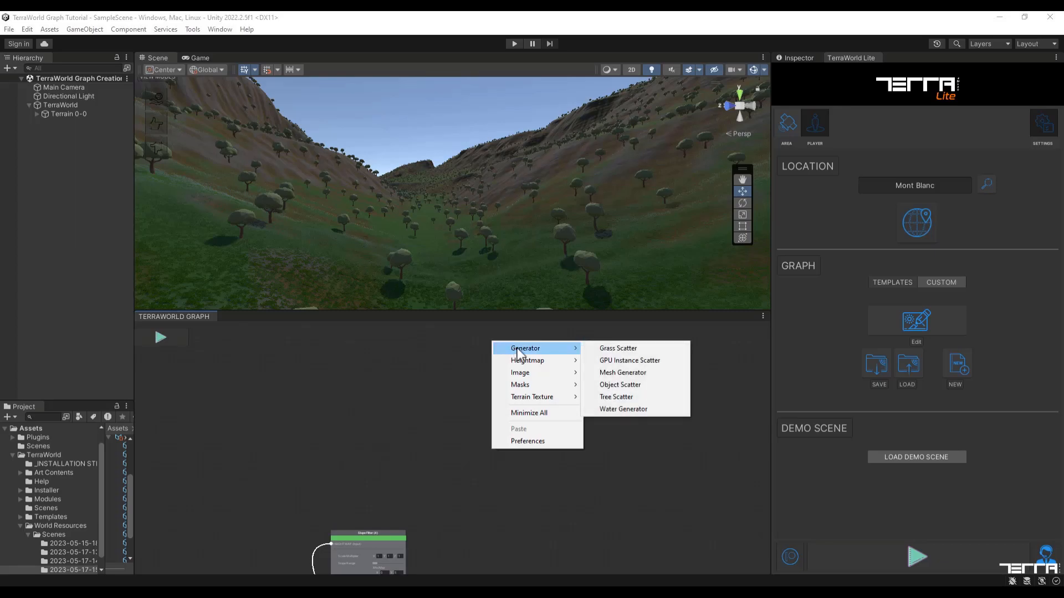
left_click(621, 384)
scroll(567, 363, "up", 4)
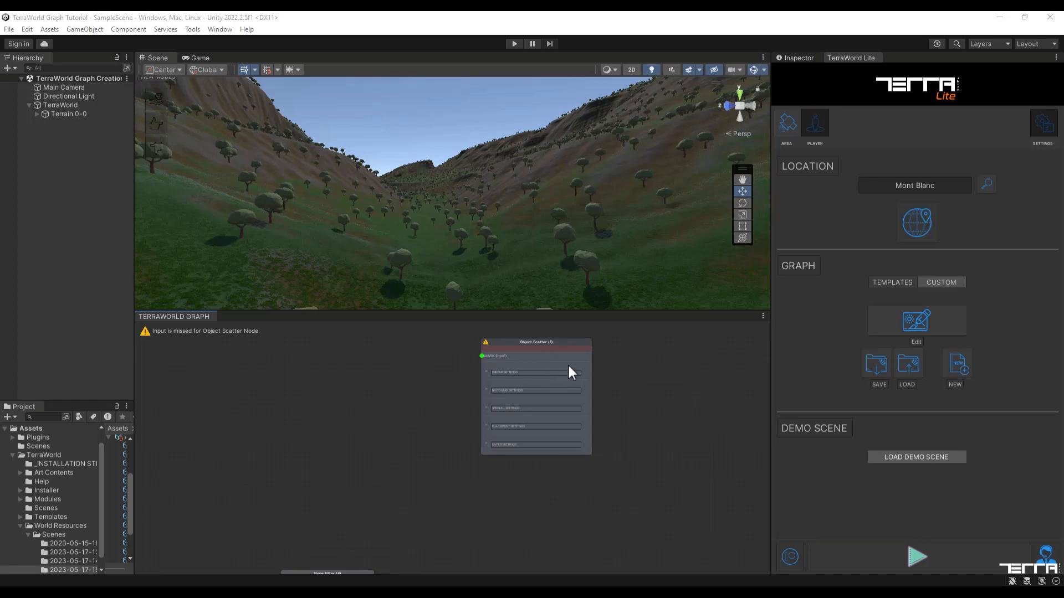
middle_click_drag(621, 363, 618, 383)
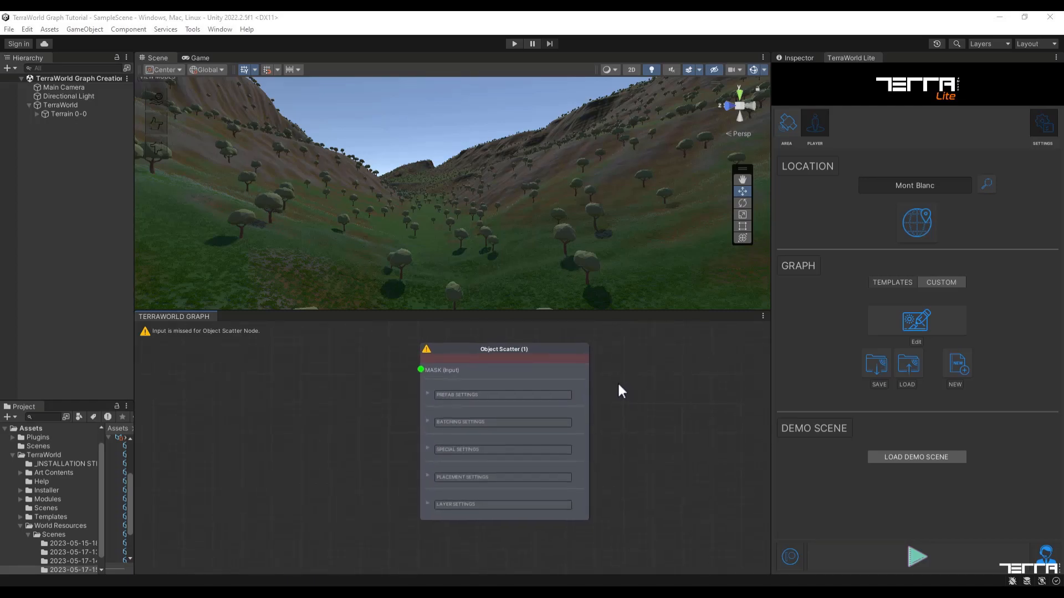
Expand the Object Scatter node's prefab, batching, special and placement settings and look through all its options
left_click(426, 393)
left_click(426, 445)
middle_click_drag(423, 494, 422, 469)
left_click(425, 478)
left_click(424, 546)
middle_click_drag(425, 546, 427, 338)
middle_click_drag(408, 571, 411, 326)
mouse_move(394, 546)
middle_mouse_down()
mouse_move(398, 434)
mouse_move(386, 384)
middle_mouse_up()
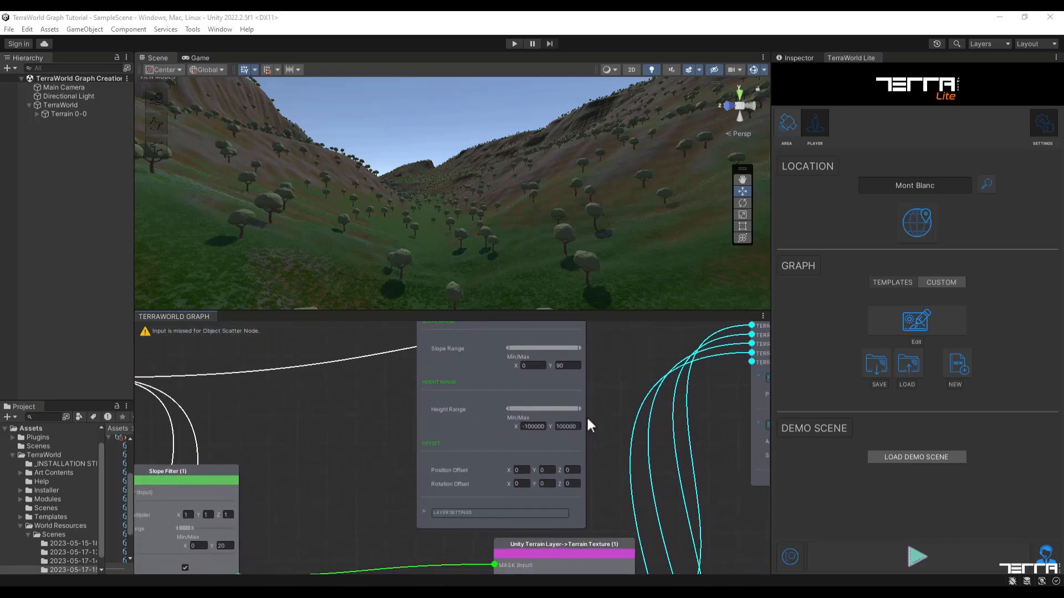
left_click(425, 507)
middle_click_drag(424, 505, 416, 478)
left_click(417, 482)
middle_click_drag(490, 330, 476, 565)
middle_click_drag(481, 332, 470, 491)
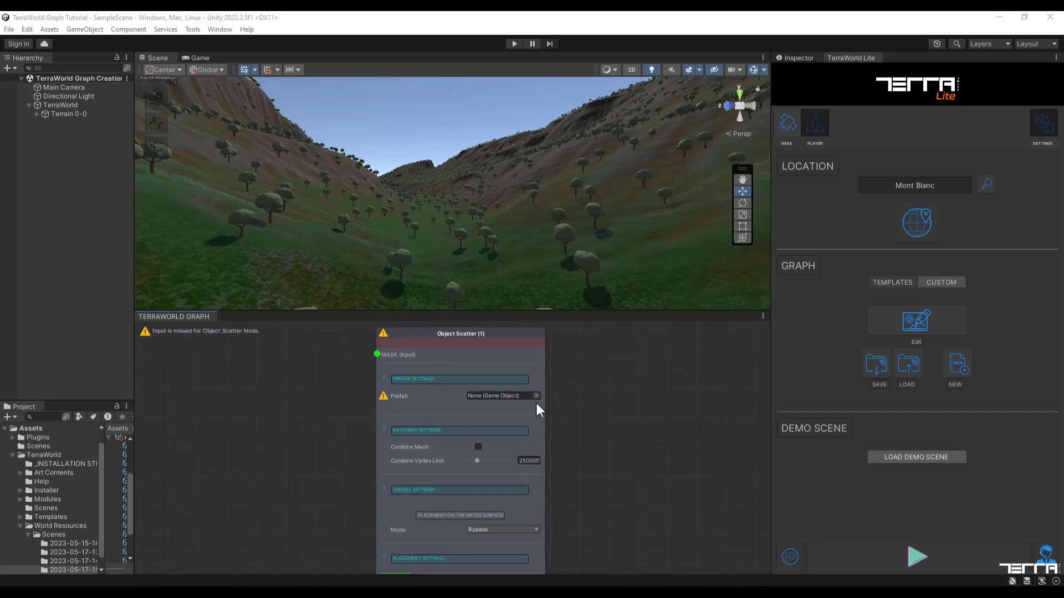
Assign the RH7 house prefab to the Object Scatter node
left_click(536, 396)
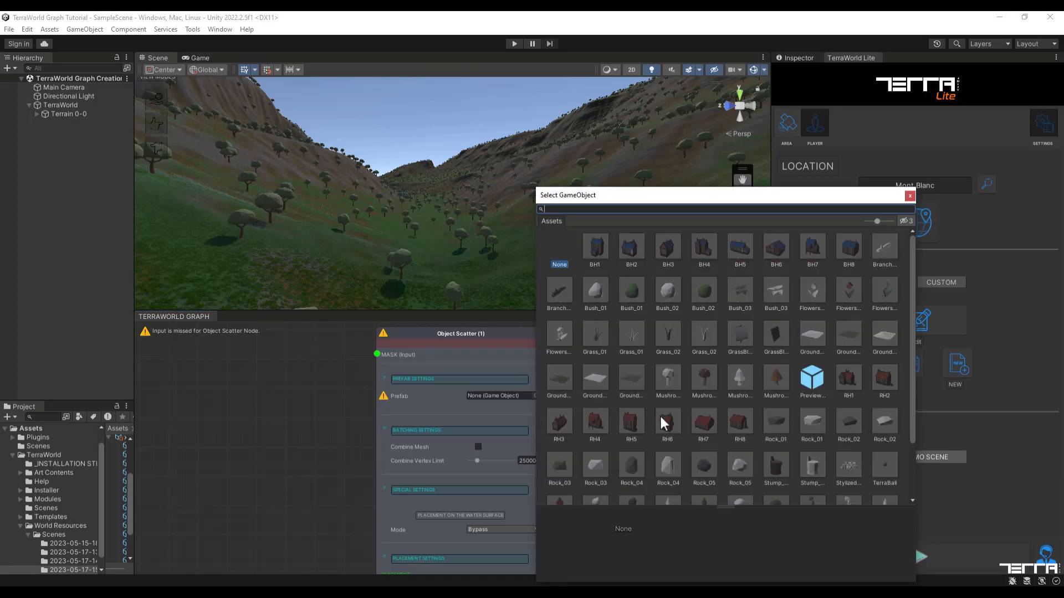
left_click(702, 427)
double_click(702, 431)
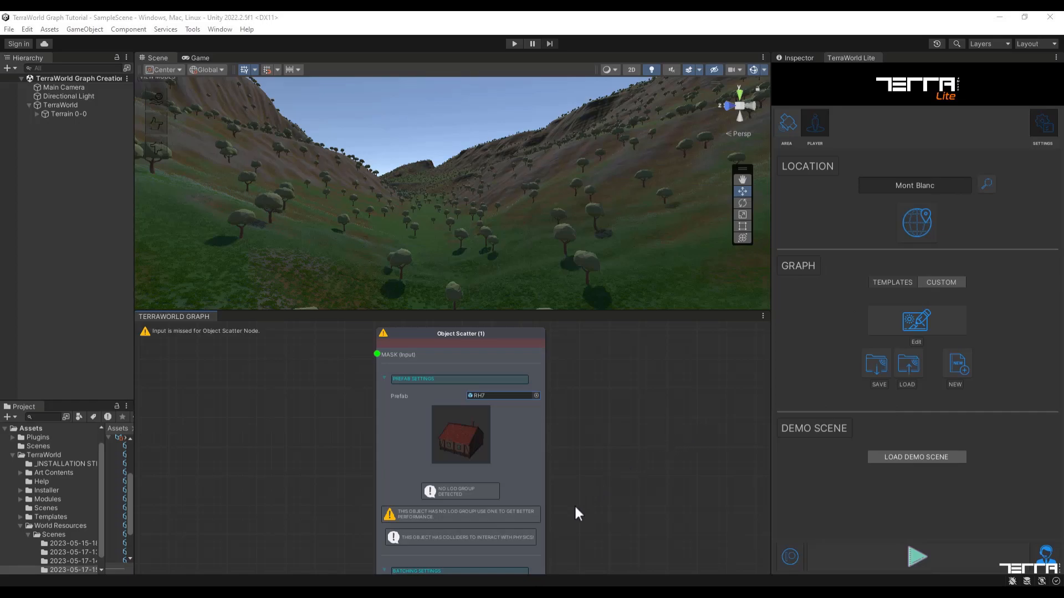
Set the Object Scatter node's placement distance to 40 m and switch its horizontal rotation option
scroll(564, 507, "down", 5)
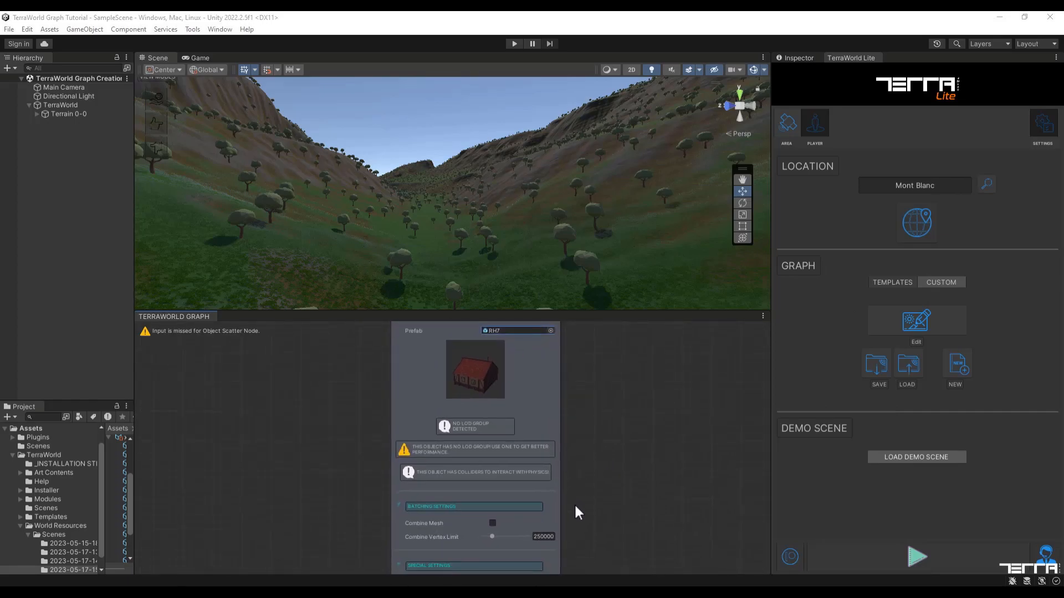
scroll(586, 426, "down", 2)
scroll(585, 428, "down", 3)
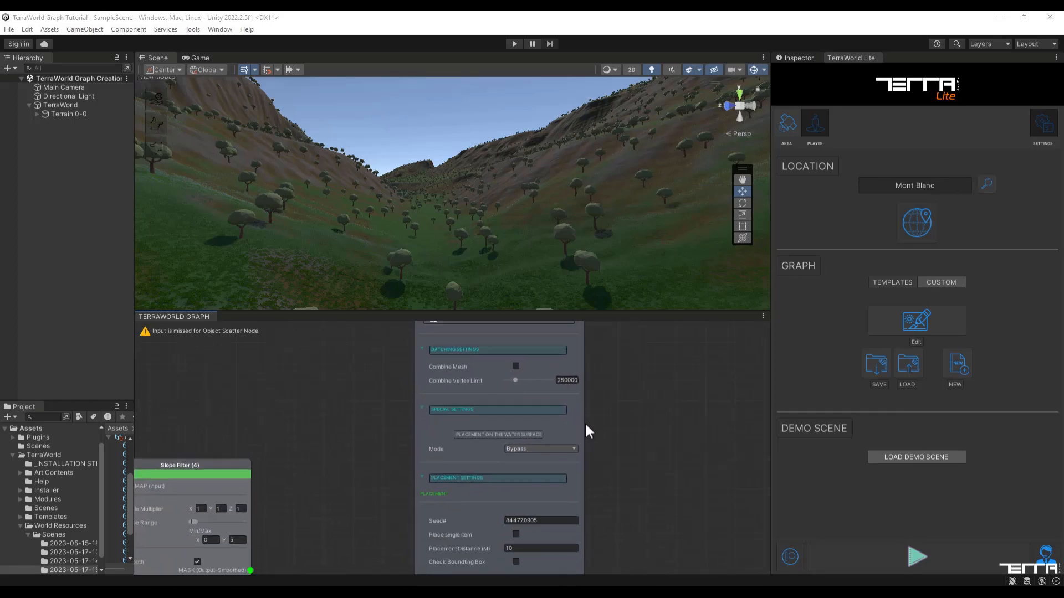
scroll(599, 515, "down", 2)
left_click(559, 494)
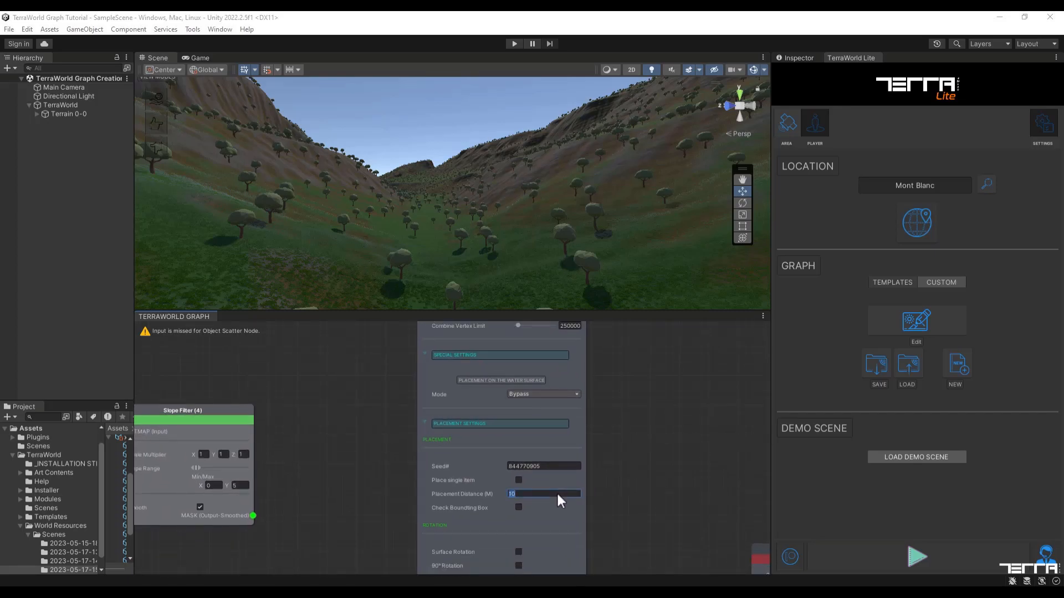
type("4")
middle_click_drag(613, 514, 613, 452)
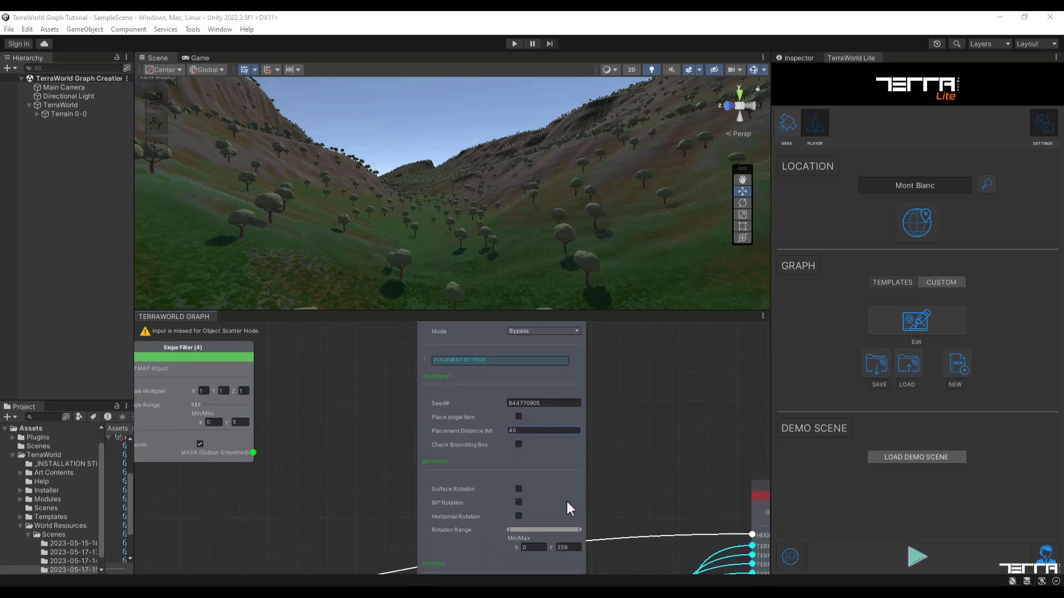
left_click(519, 517)
Collapse the Object Scatter node's placement, special and batching settings
left_click(425, 358)
middle_click_drag(411, 355, 413, 433)
left_click(426, 367)
middle_click_drag(385, 342, 381, 429)
left_click(421, 394)
scroll(369, 471, "down", 4)
middle_click_drag(396, 382, 372, 525)
scroll(369, 472, "down", 2)
Connect the fourth Slope Filter's mask output to the repositioned Object Scatter node and regenerate the world
left_click_drag(419, 420, 400, 510)
middle_click_drag(400, 510, 438, 400)
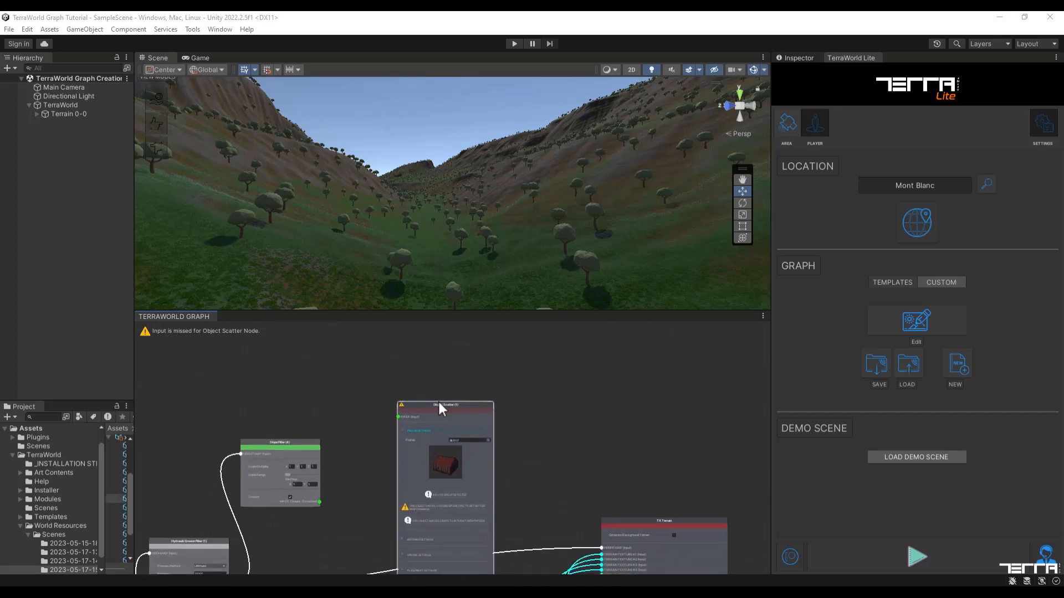
middle_click_drag(368, 494, 378, 462)
left_click_drag(452, 372, 440, 408)
middle_click_drag(442, 413, 459, 362)
left_click_drag(398, 371, 412, 370)
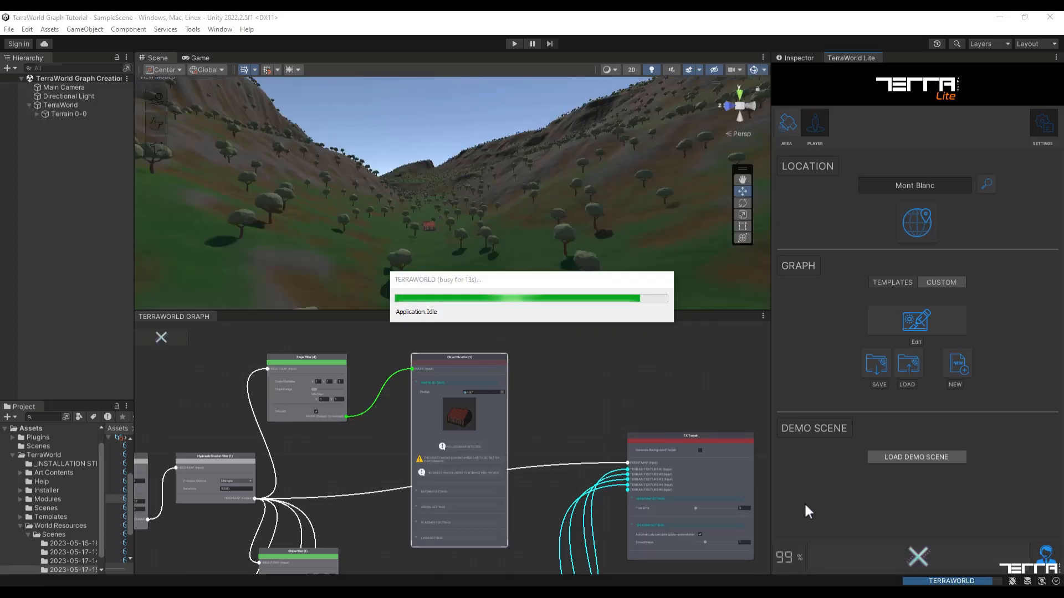
right_click_drag(460, 274, 410, 181)
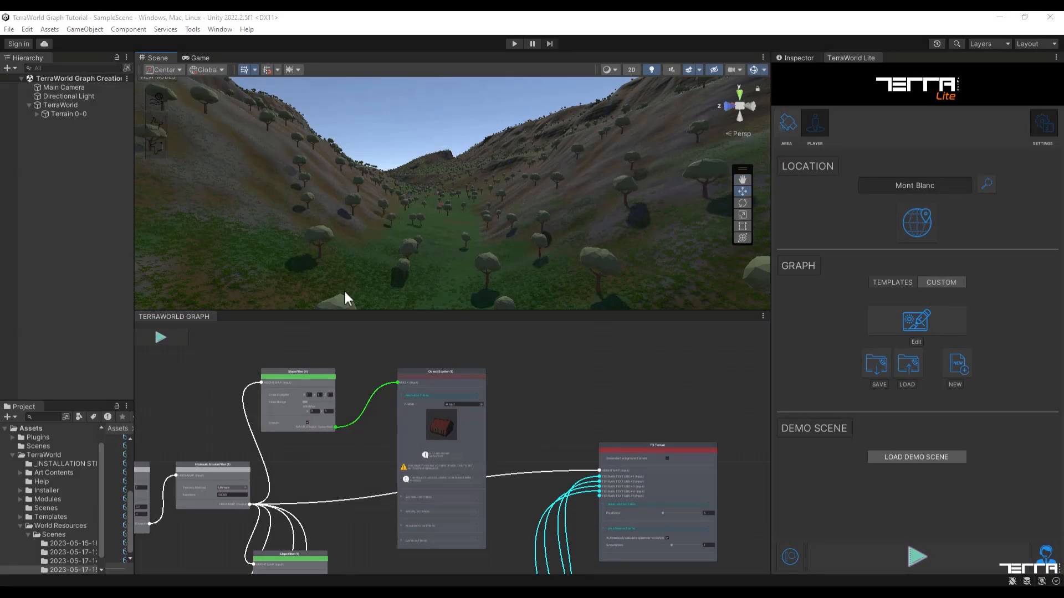
Add a fifth Slope Filter mask node above the fourth and feed it the Hydraulic Erosion node's heightmap output
middle_click_drag(301, 350, 423, 399)
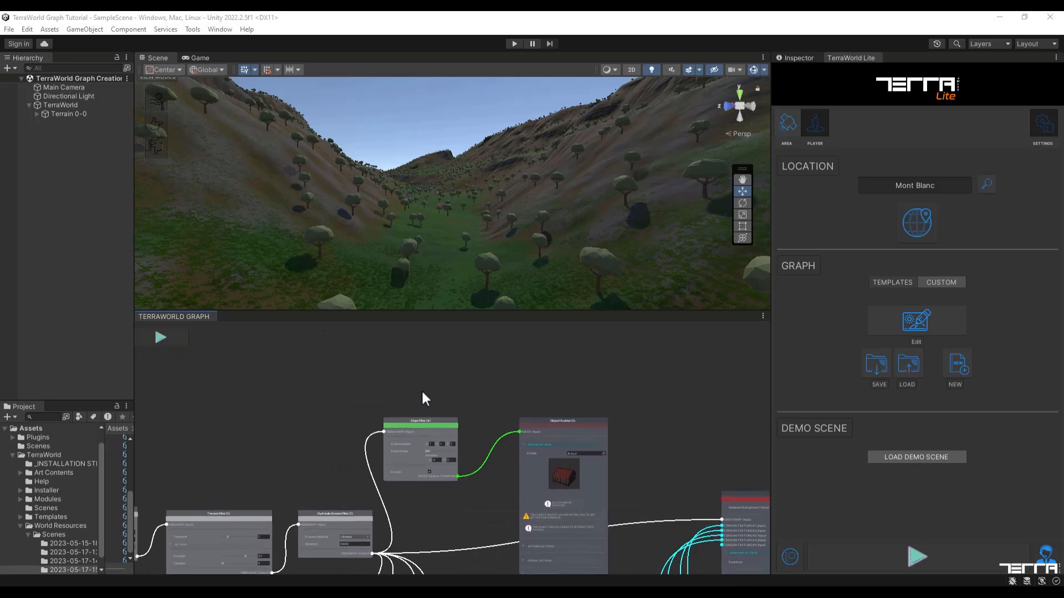
middle_click_drag(331, 365, 372, 373)
right_click(344, 358)
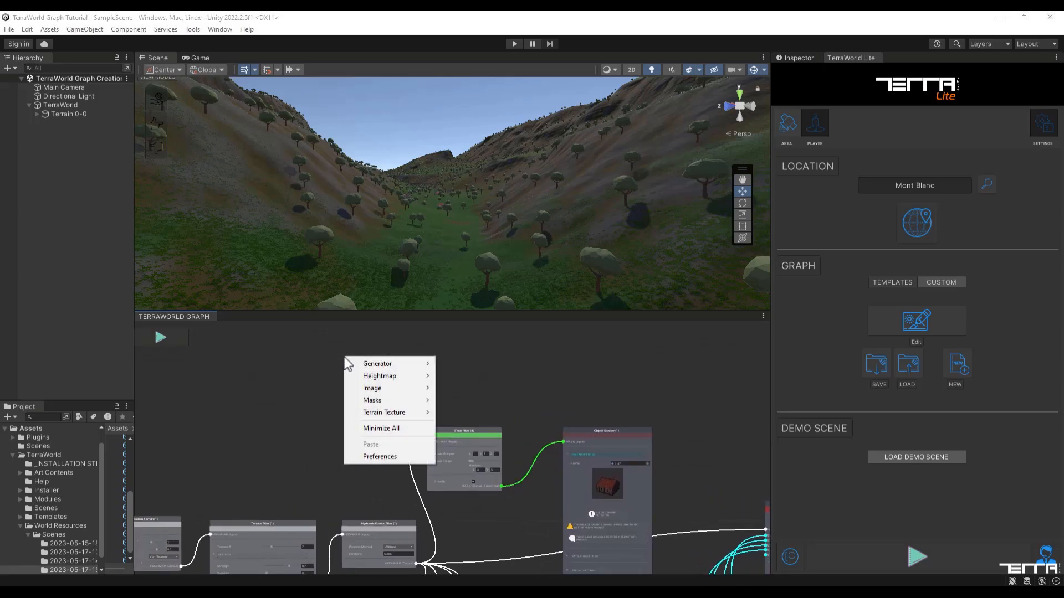
mouse_move(368, 401)
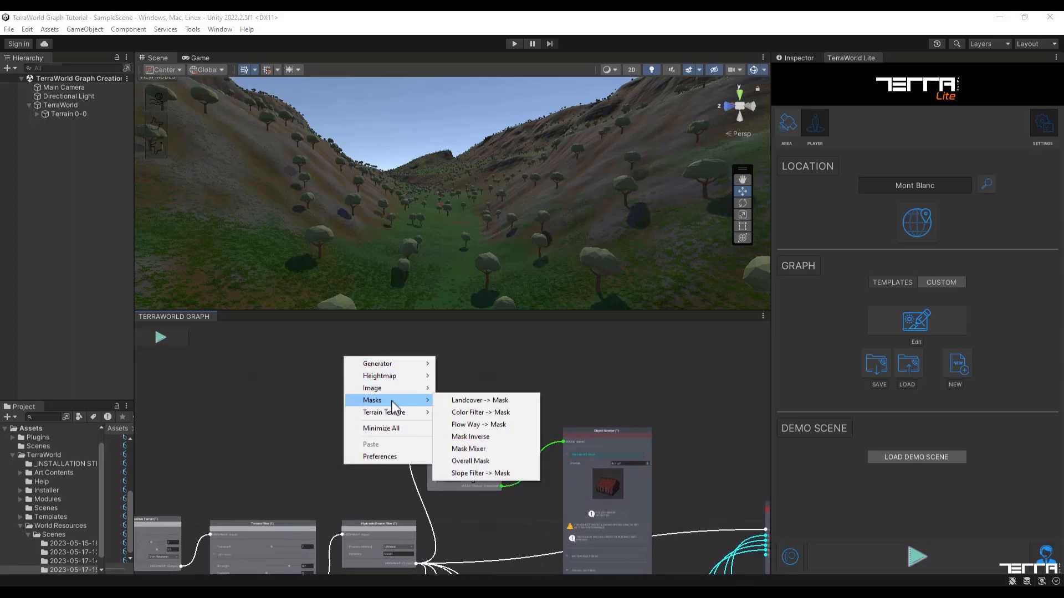
left_click(463, 472)
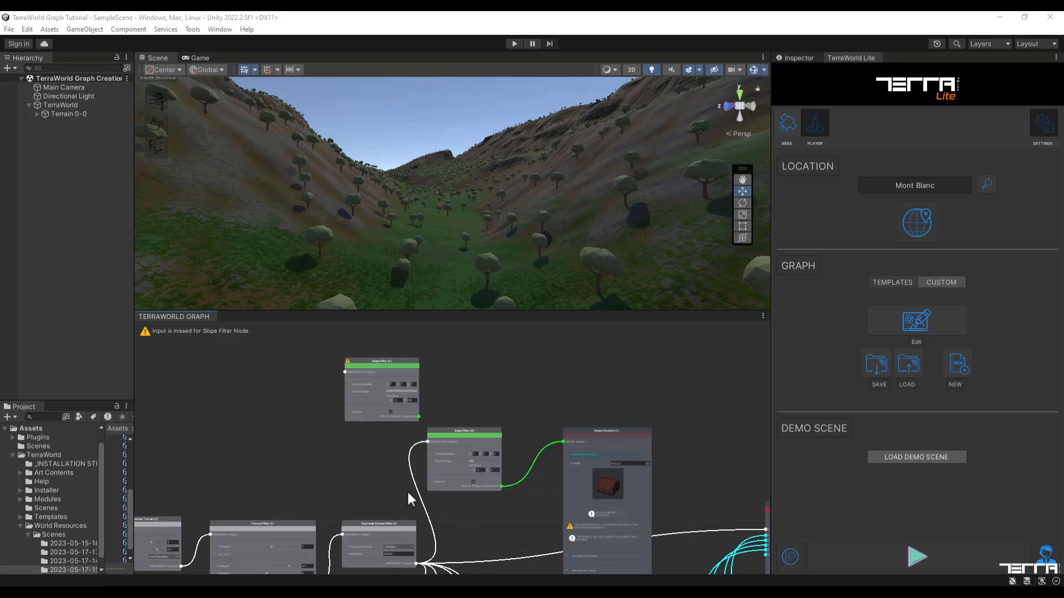
left_click_drag(417, 564, 433, 534)
left_click_drag(415, 495, 347, 372)
Set the fifth Slope Filter's slope range to a minimum of 35 and a maximum of 60
scroll(377, 379, "up", 4)
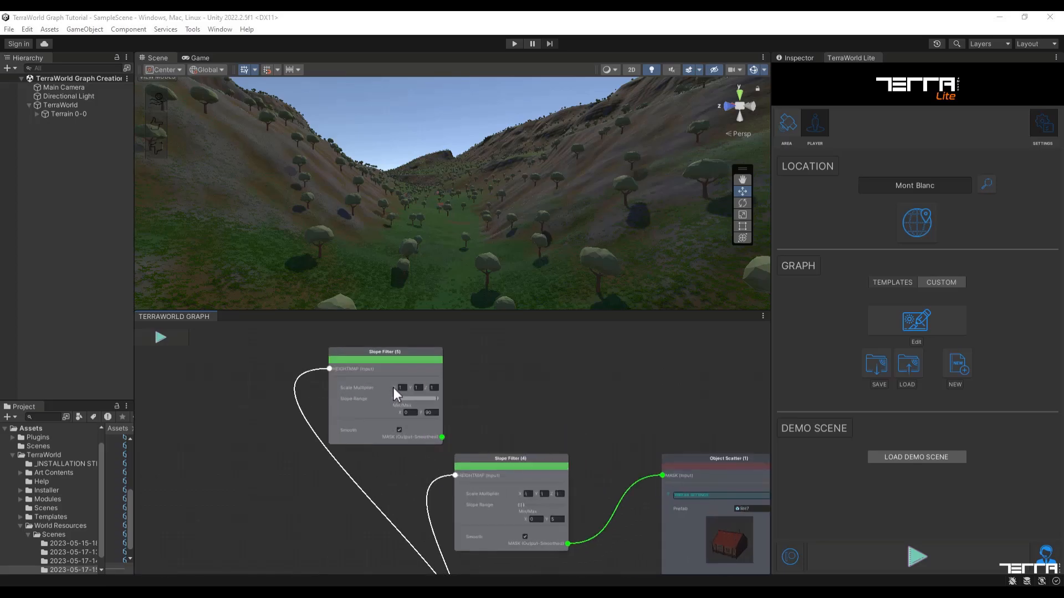
scroll(411, 398, "up", 2)
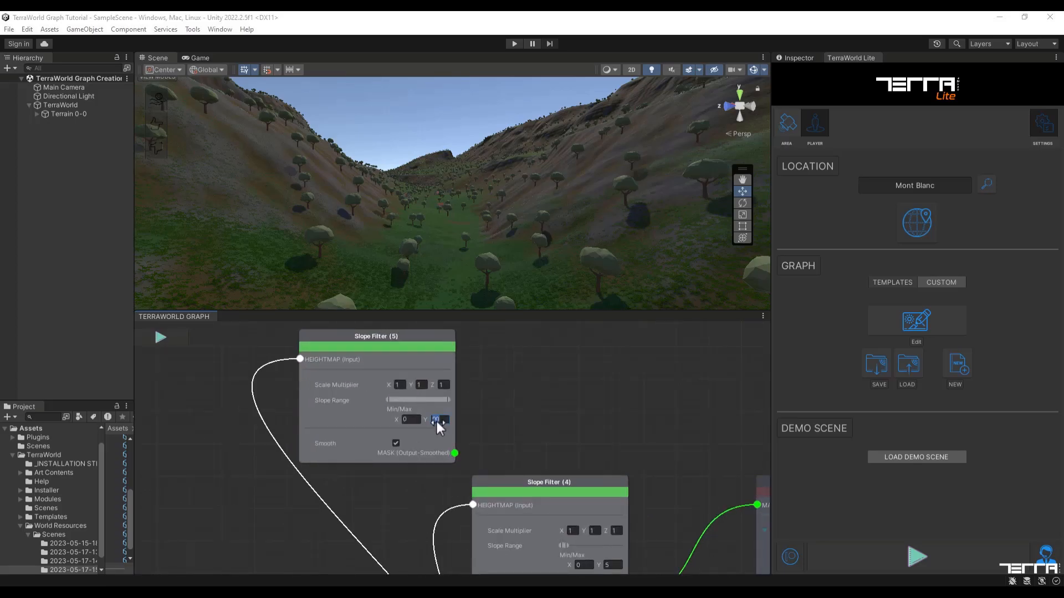
type("60")
left_click(412, 419)
scroll(511, 387, "down", 2)
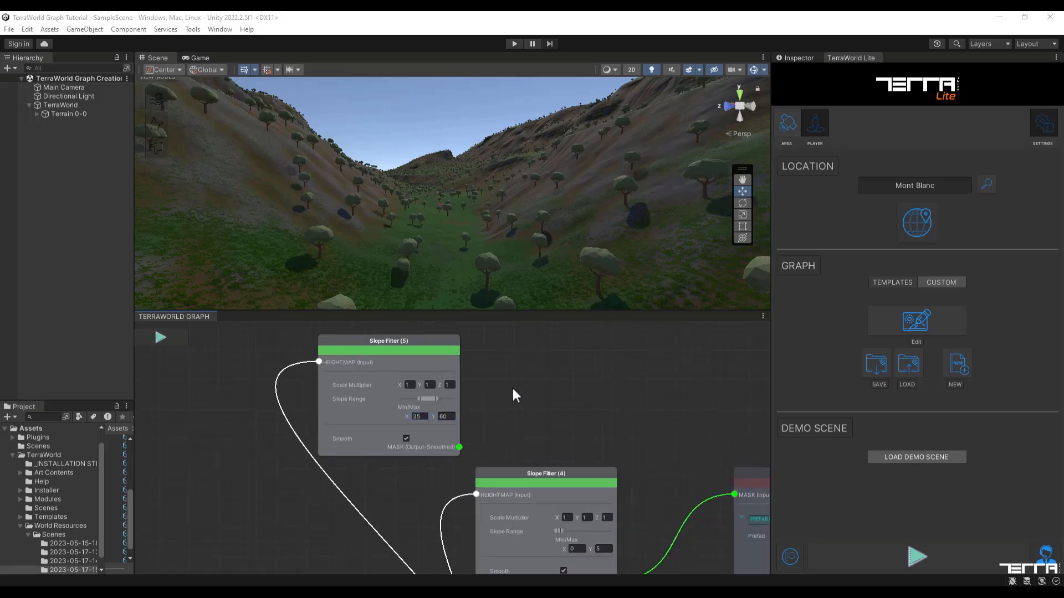
Add a Tree Scatter generator node in the empty graph area above the Object Scatter node
middle_click_drag(585, 356, 530, 382)
scroll(553, 357, "down", 3)
mouse_move(572, 328)
middle_mouse_down()
mouse_move(483, 371)
mouse_move(430, 417)
mouse_move(531, 355)
middle_mouse_up()
right_click(570, 354)
mouse_move(584, 362)
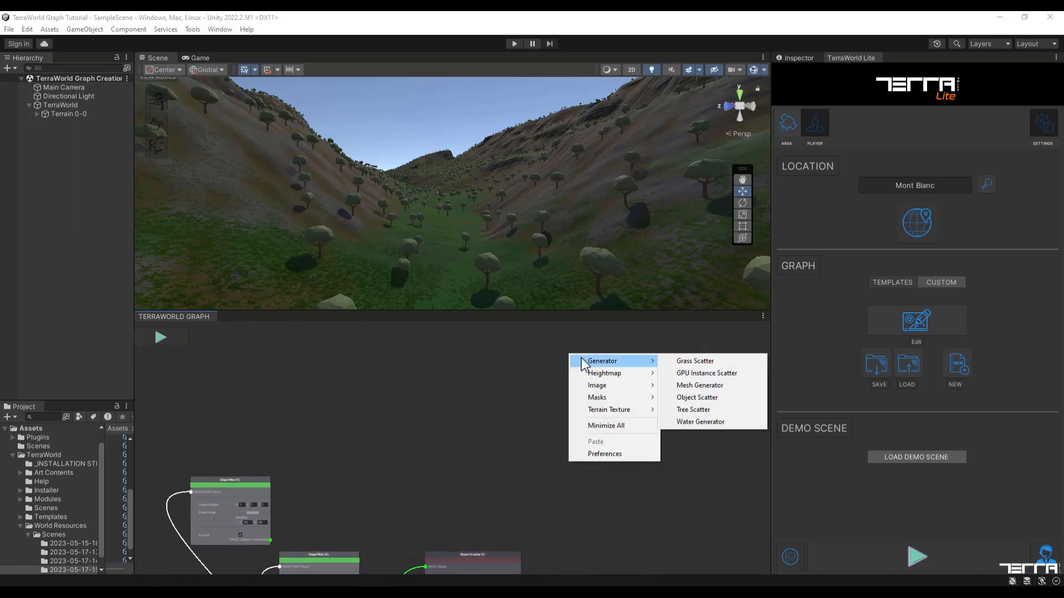
left_click(689, 410)
scroll(682, 398, "up", 2)
middle_click_drag(668, 374, 637, 412)
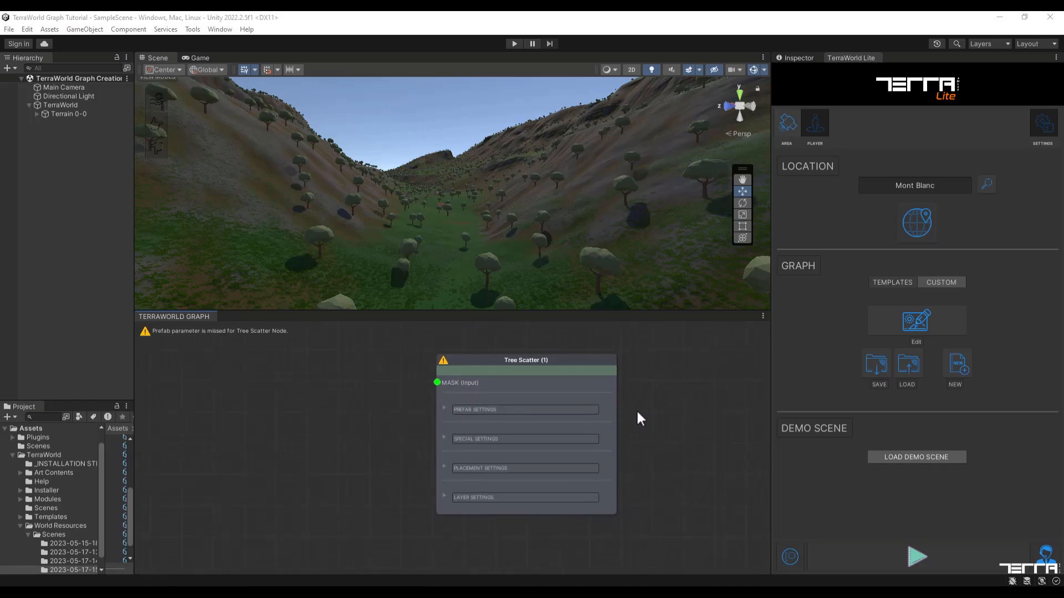
Expand the Tree Scatter node's prefab, special, placement and layer settings and look through their options
left_click(443, 409)
left_click(442, 464)
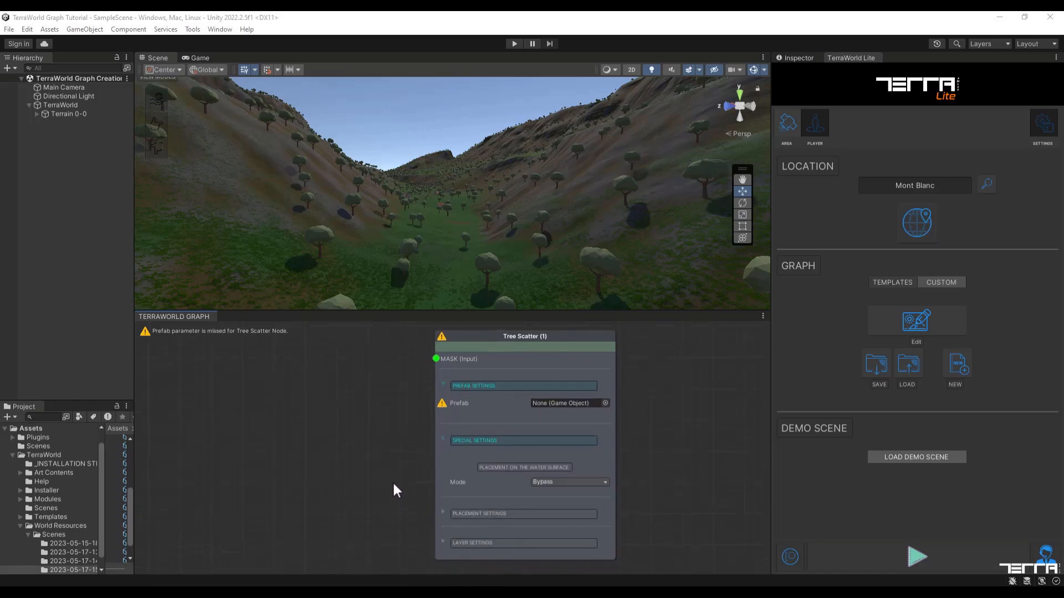
left_click(438, 487)
middle_click_drag(411, 510, 388, 412)
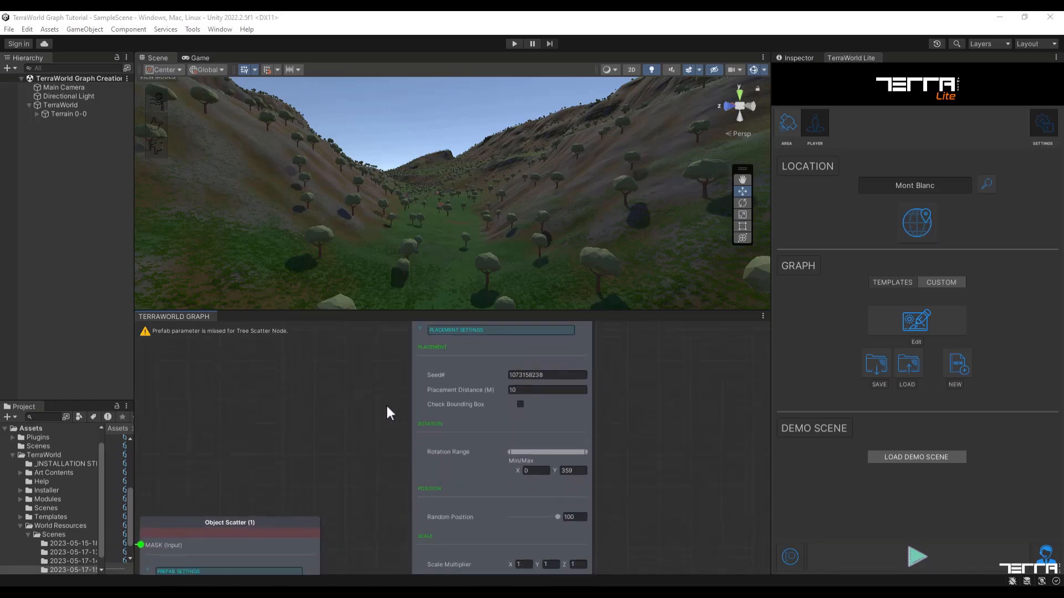
scroll(387, 415, "down", 6)
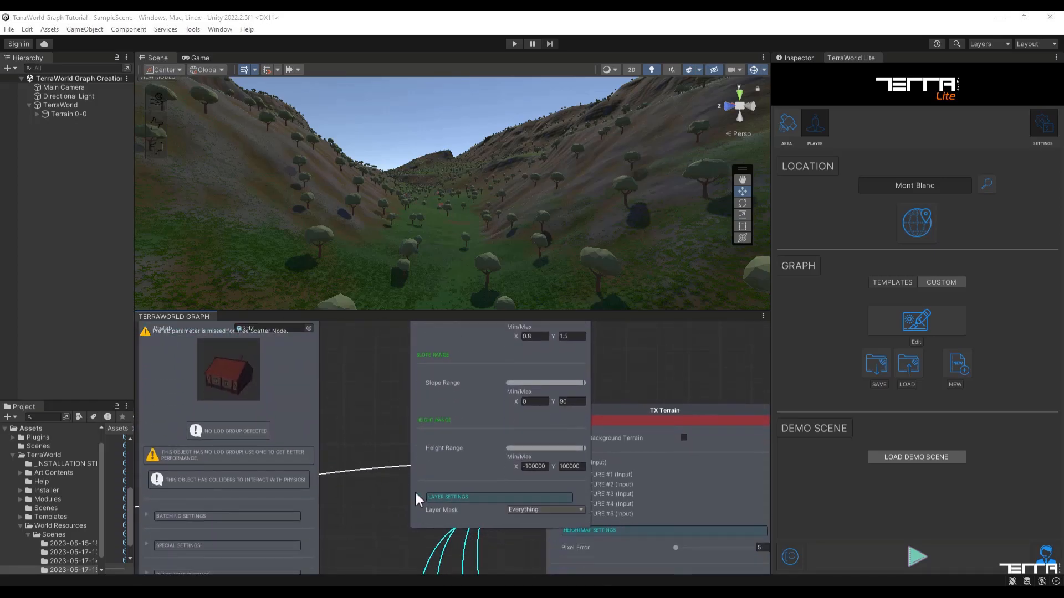
left_click(418, 494)
middle_click_drag(393, 425, 380, 559)
middle_click_drag(378, 332, 379, 474)
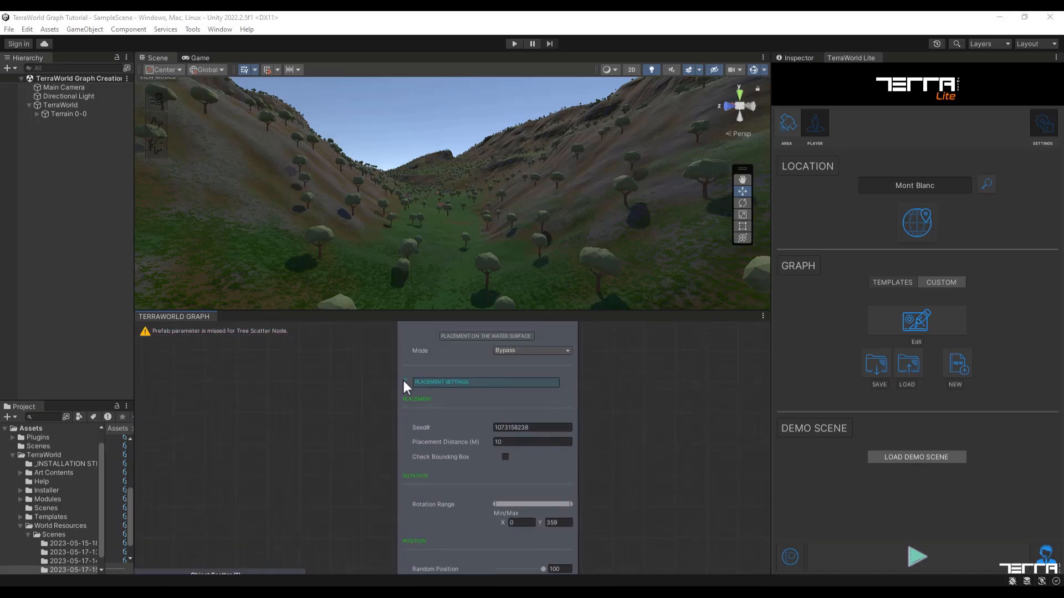
left_click(405, 381)
middle_click_drag(378, 369, 378, 413)
scroll(380, 413, "up", 4)
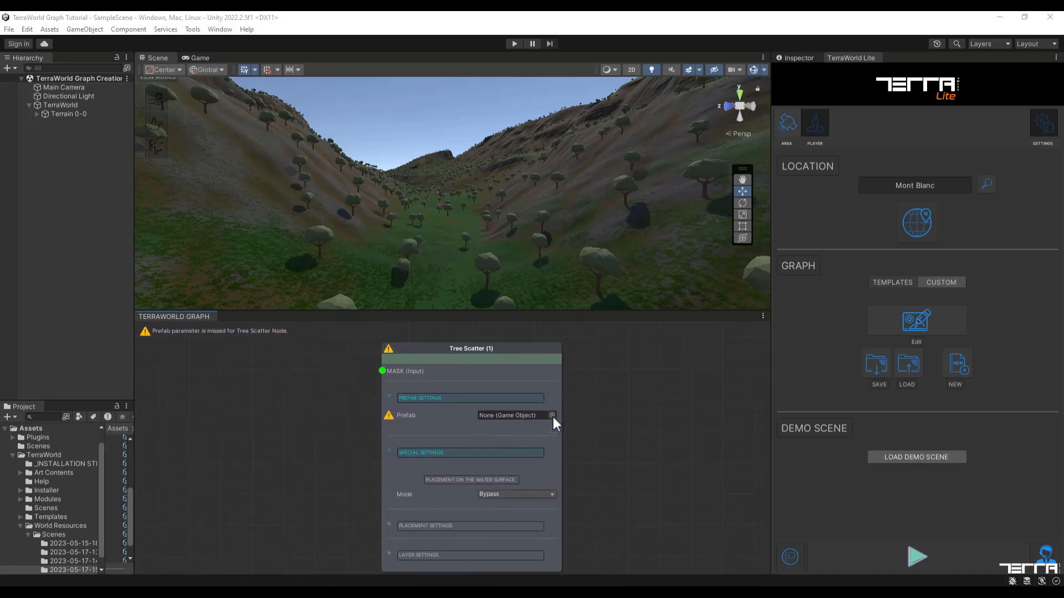
Assign a prefab to the Tree Scatter node and open its placement distance in the placement settings
left_click(552, 415)
double_click(727, 444)
scroll(636, 504, "down", 1)
middle_click_drag(612, 565, 647, 398)
left_click(554, 460)
left_click(571, 515)
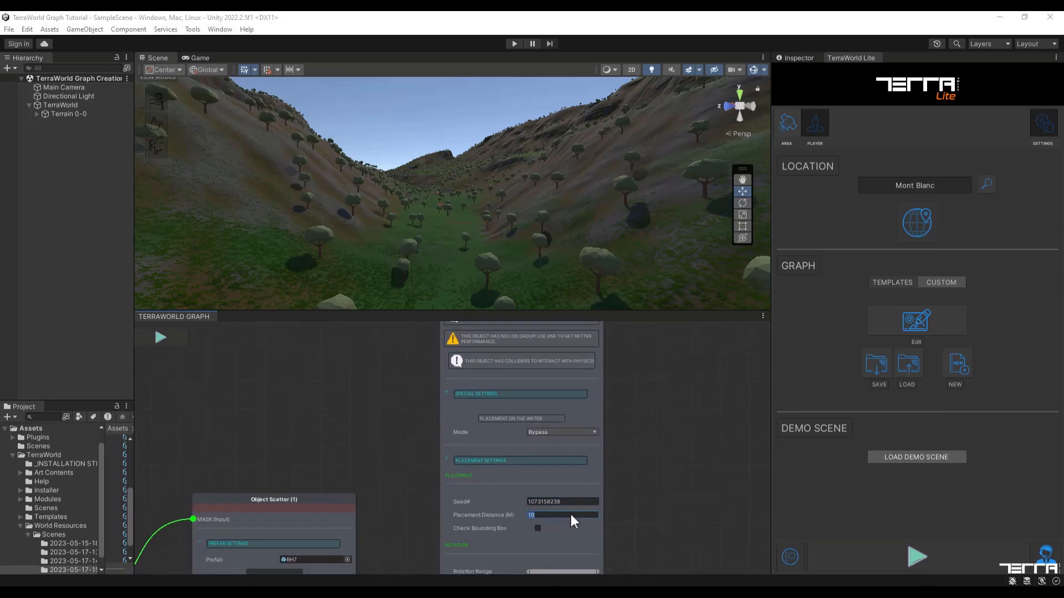
middle_click_drag(565, 554, 564, 463)
middle_click_drag(559, 522, 561, 418)
middle_click_drag(515, 546, 517, 443)
Collapse all expanded settings sections of the Tree Scatter node
middle_click_drag(487, 360, 490, 476)
middle_click_drag(471, 355, 440, 558)
left_click(455, 437)
left_click(456, 370)
left_click(442, 378)
Line up the Tree Scatter node with the fifth Slope Filter, connect the filter's mask output to it and regenerate the world
scroll(442, 382, "down", 6)
middle_click_drag(330, 472, 381, 421)
left_click_drag(521, 330, 381, 415)
middle_click_drag(182, 425, 307, 434)
left_click_drag(307, 433, 400, 404)
left_click_drag(419, 458, 475, 409)
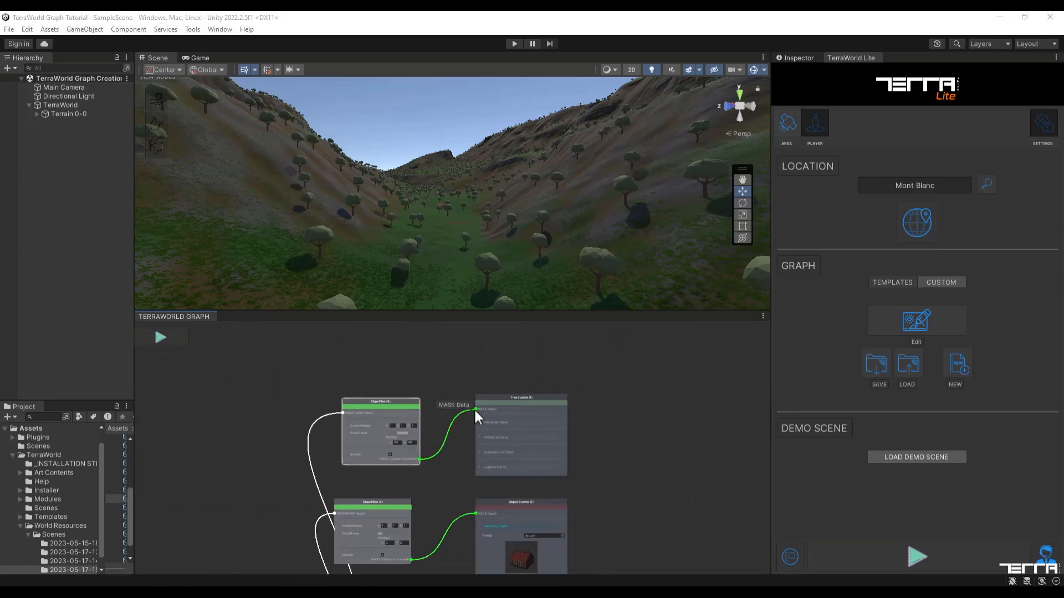
left_click(916, 557)
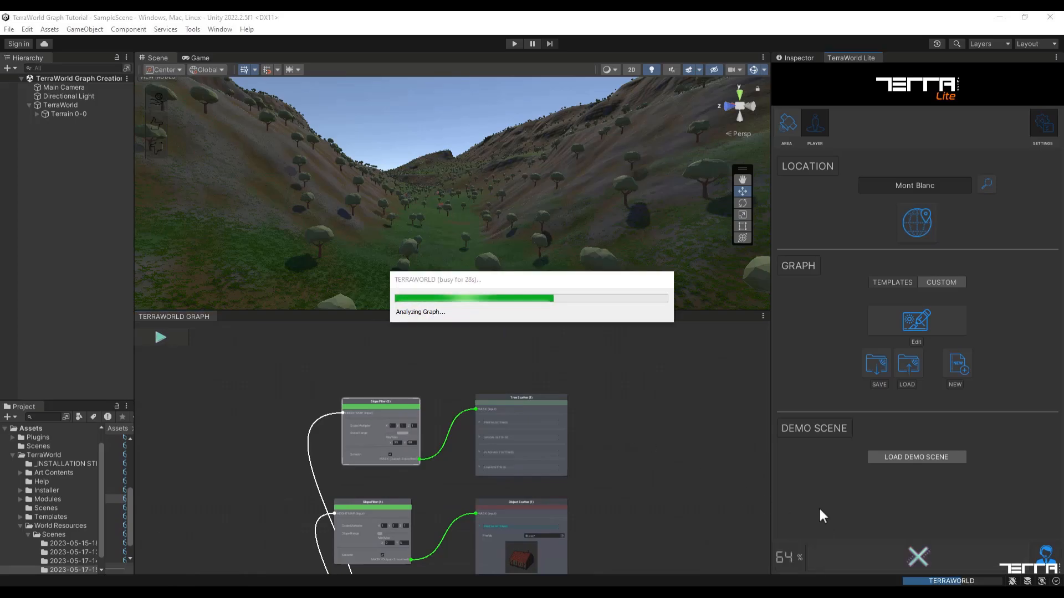
right_click_drag(504, 261, 615, 197)
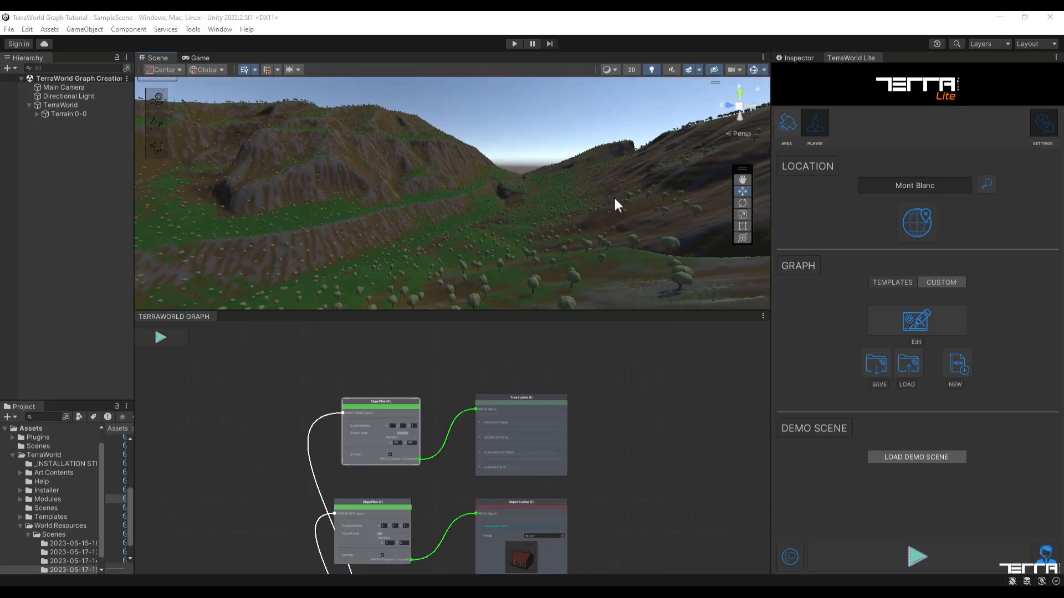
Select the first RH7 object in Terrain 0-0's Object Scatter layer and examine its component settings
left_click(37, 114)
left_click(45, 132)
left_click(52, 141)
left_click(78, 150)
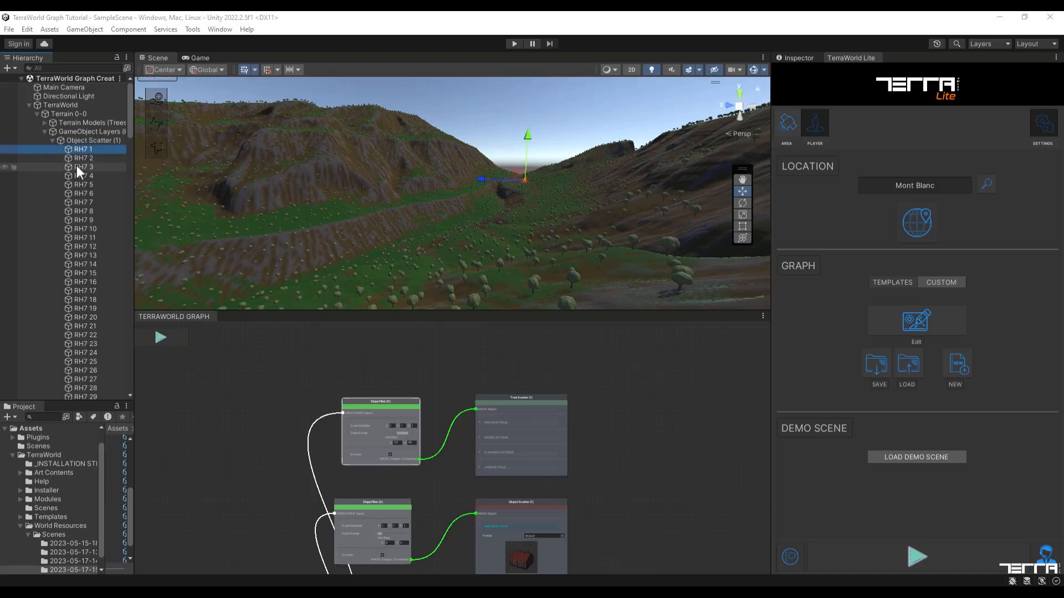
left_click(798, 57)
scroll(804, 88, "down", 2)
left_click(52, 141)
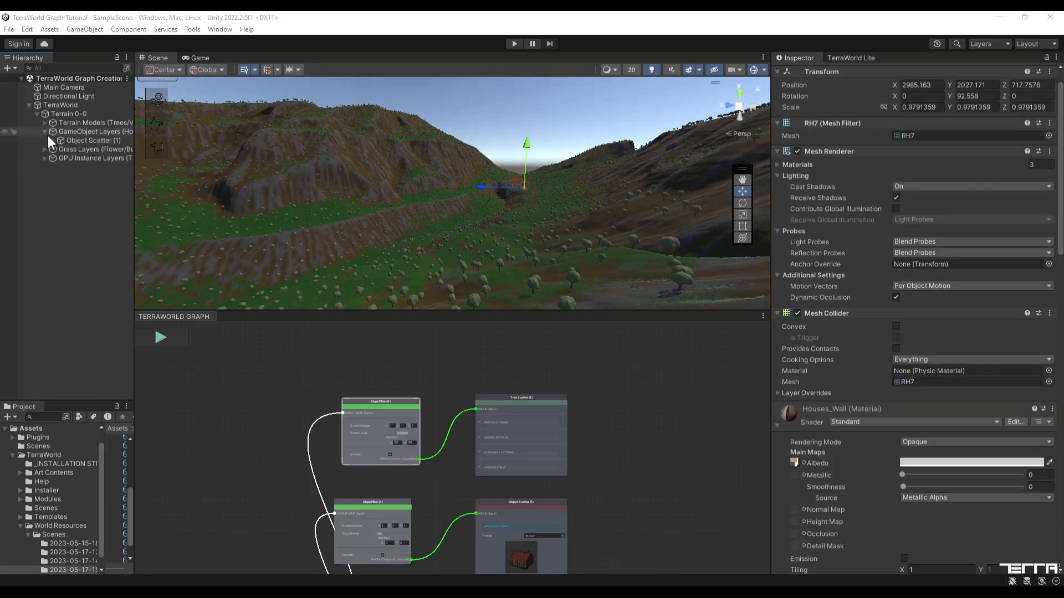
Expand the Grass Layers and GPU Instance Layers groups and select the GPU Instance Scatter (1) layer
left_click(44, 149)
left_click(65, 158)
left_click(44, 167)
left_click(72, 176)
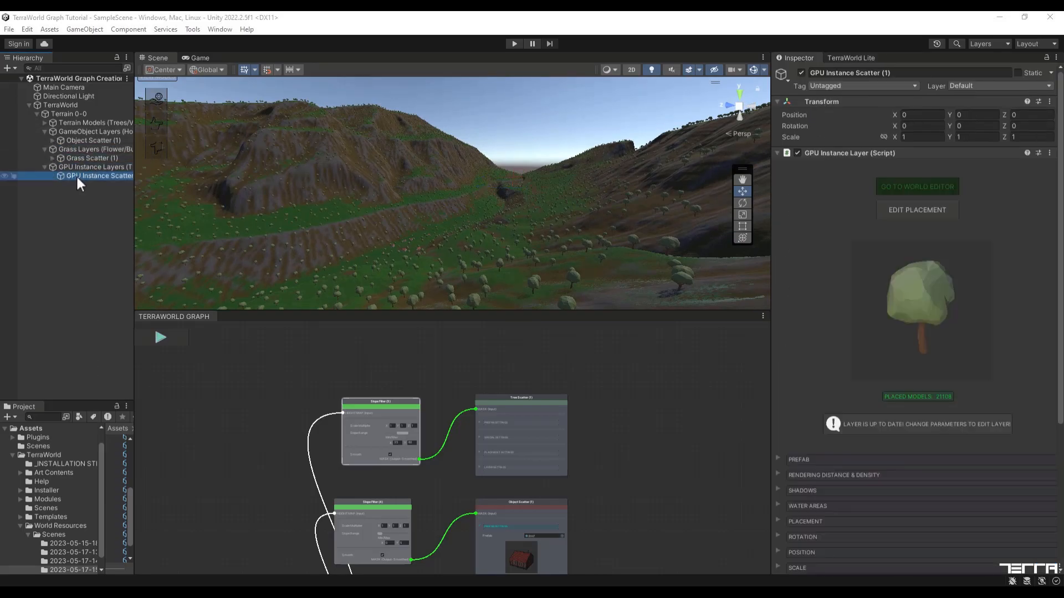
Look through the GPU Instance Layer's settings and briefly check its placement edit mode
scroll(810, 338, "down", 5)
scroll(803, 326, "up", 3)
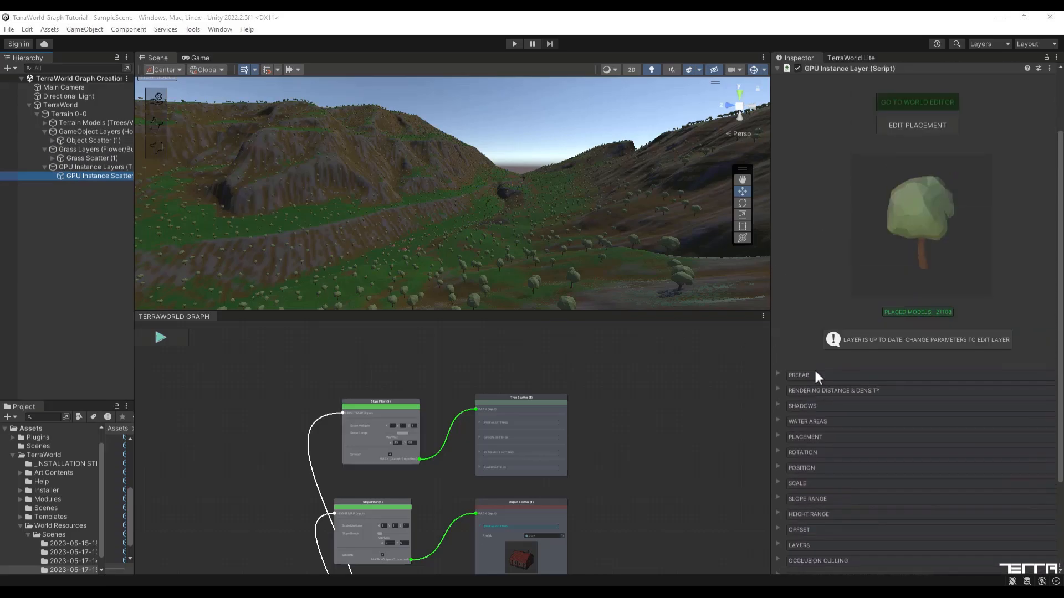
scroll(816, 382, "up", 2)
left_click(898, 211)
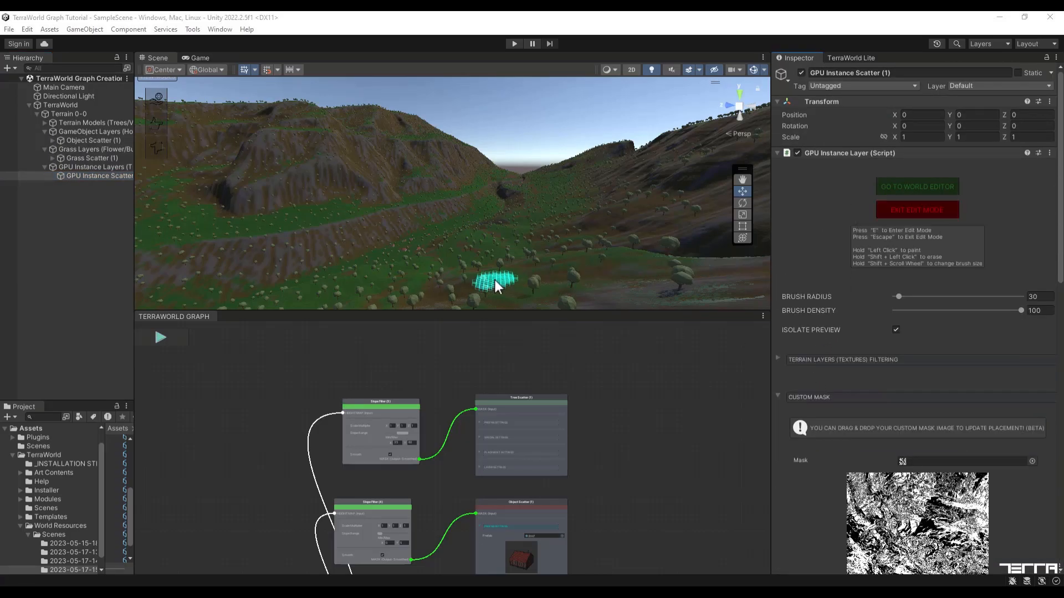
left_click(917, 210)
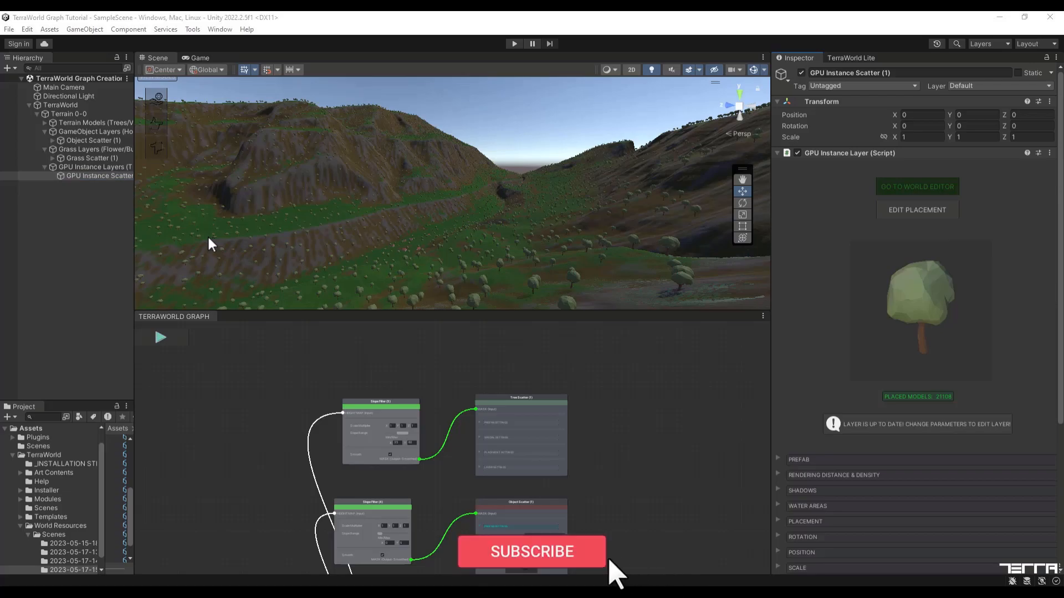
Look over the complete node graph from the heightmap source through to the TX Terrain node
scroll(302, 378, "down", 1)
middle_click_drag(296, 401, 318, 324)
scroll(310, 355, "down", 2)
scroll(288, 416, "down", 2)
middle_click_drag(277, 430, 393, 393)
scroll(393, 394, "down", 1)
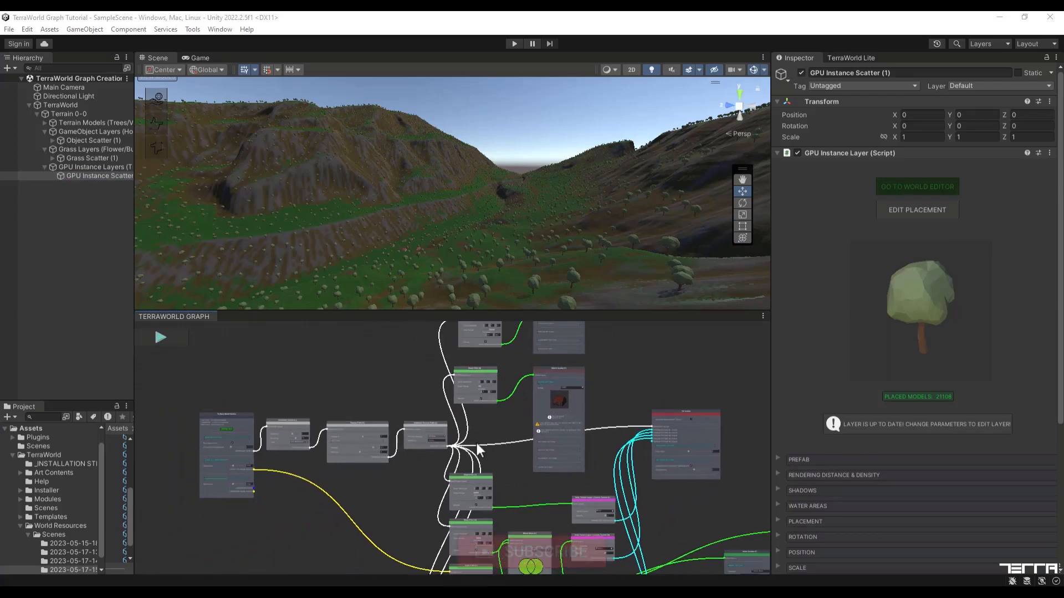